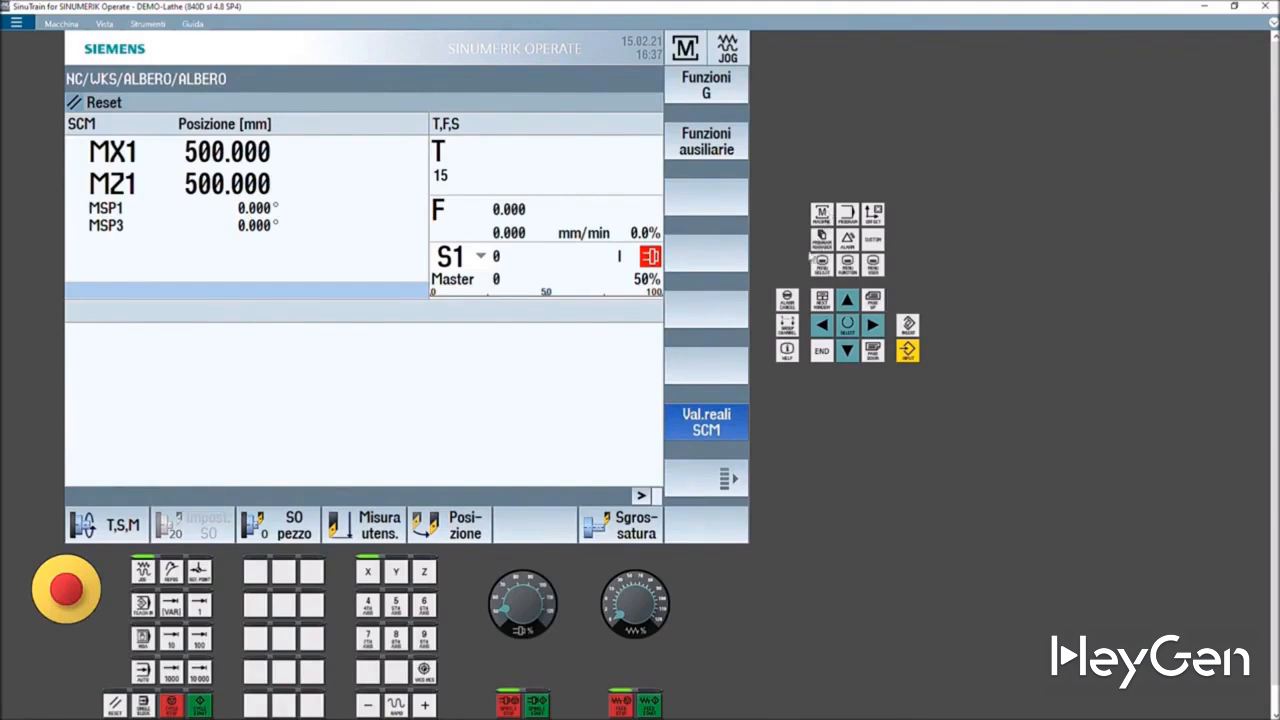
# - Switch through Program manager and the operating-area menu and return to the Machine area
pyautogui.click(823, 216)
pyautogui.click(822, 240)
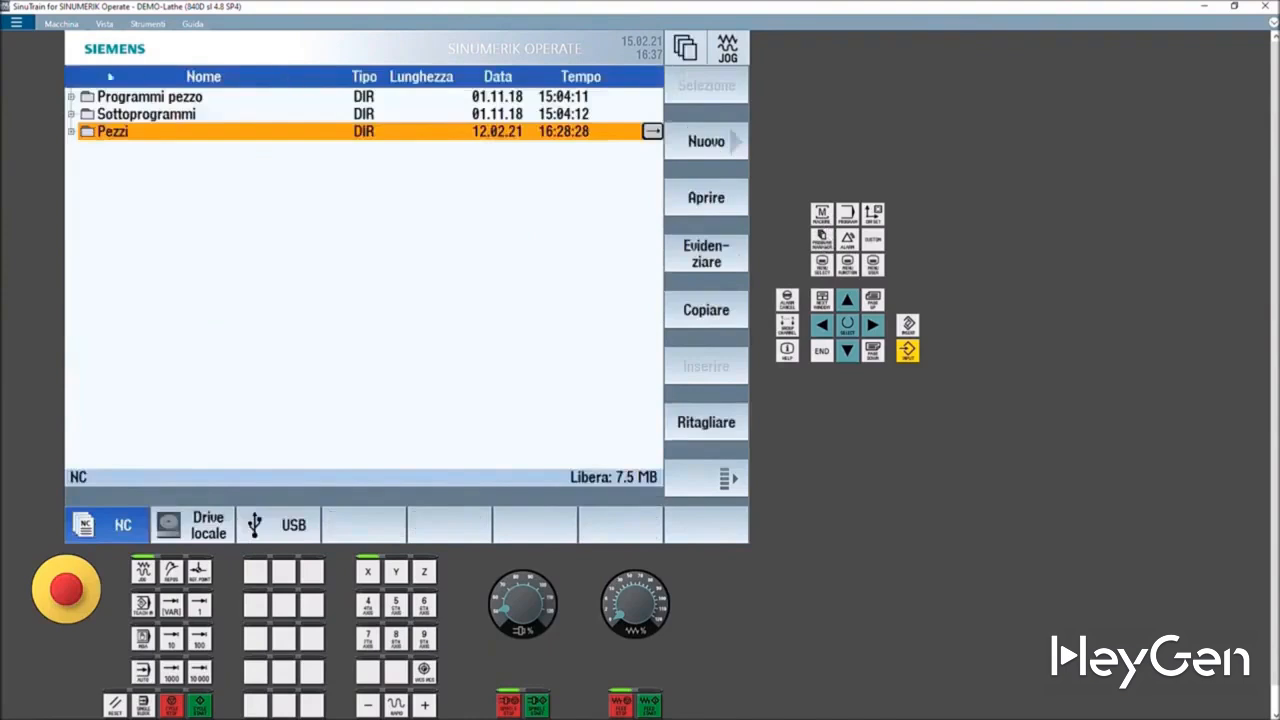
pyautogui.click(823, 268)
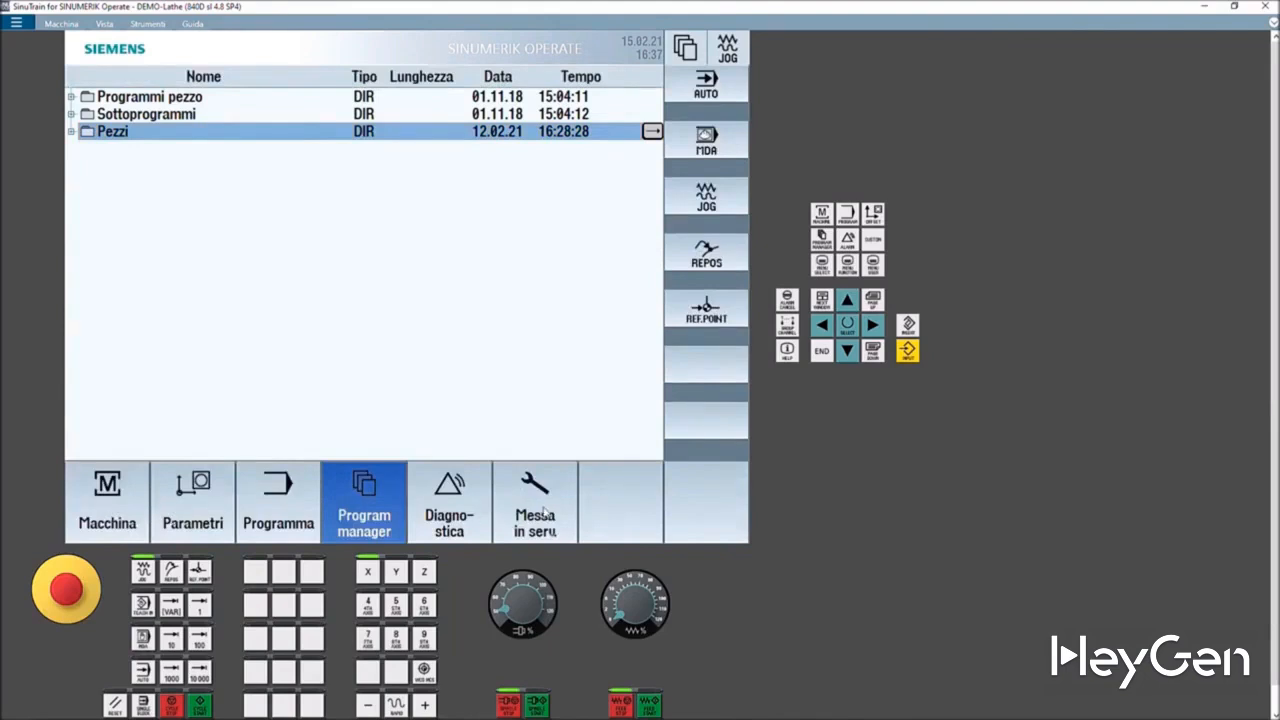
pyautogui.click(107, 514)
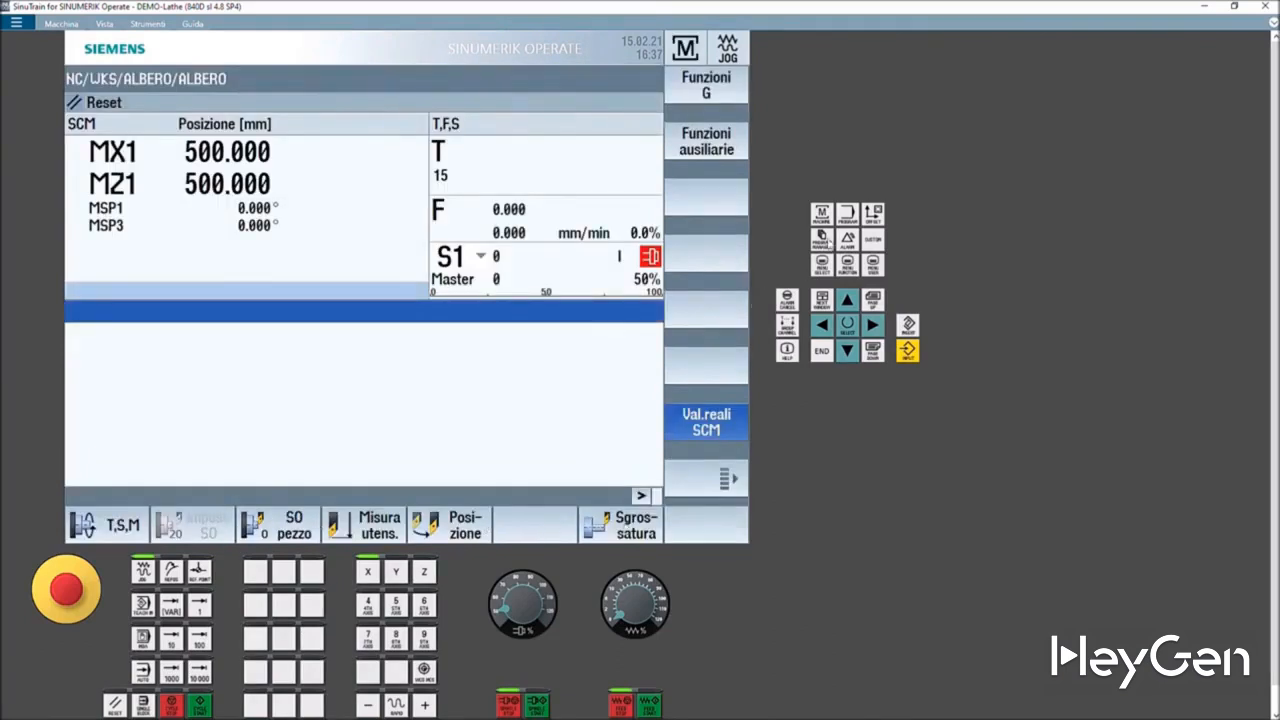
# - Open the Program area to view the ALBERO program, then return to Program manager
pyautogui.click(821, 239)
pyautogui.click(821, 264)
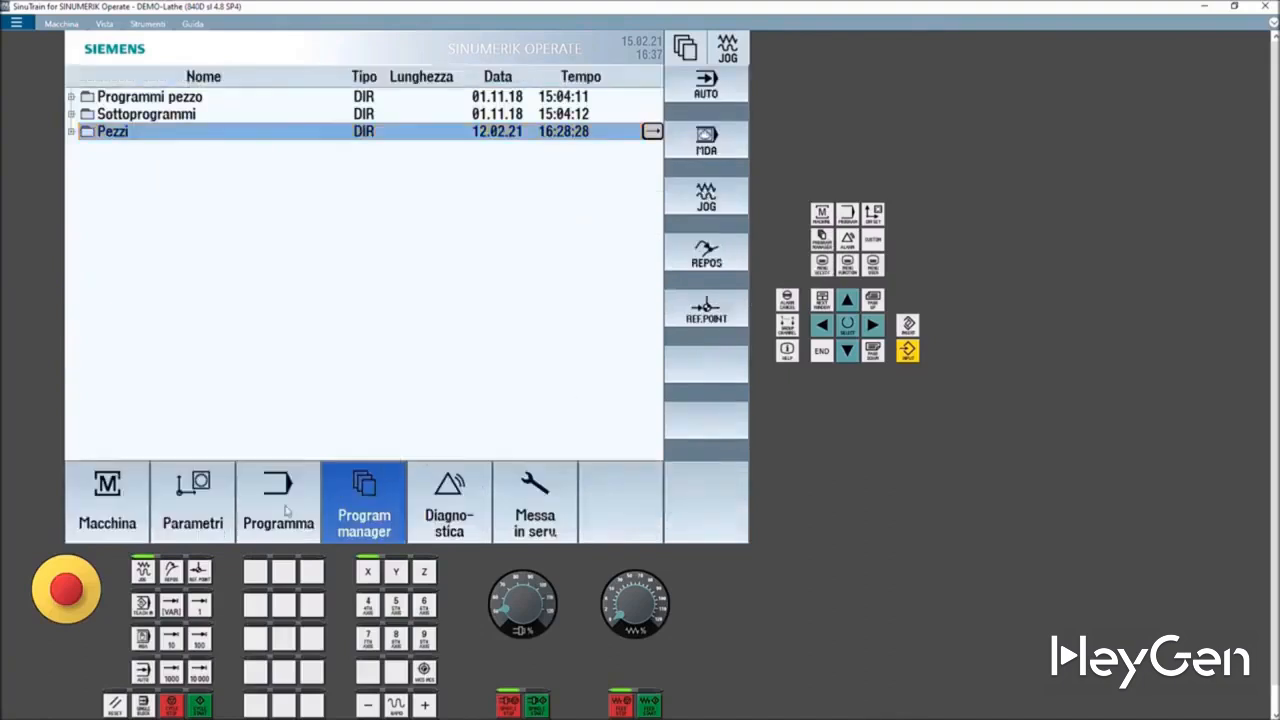
pyautogui.click(286, 511)
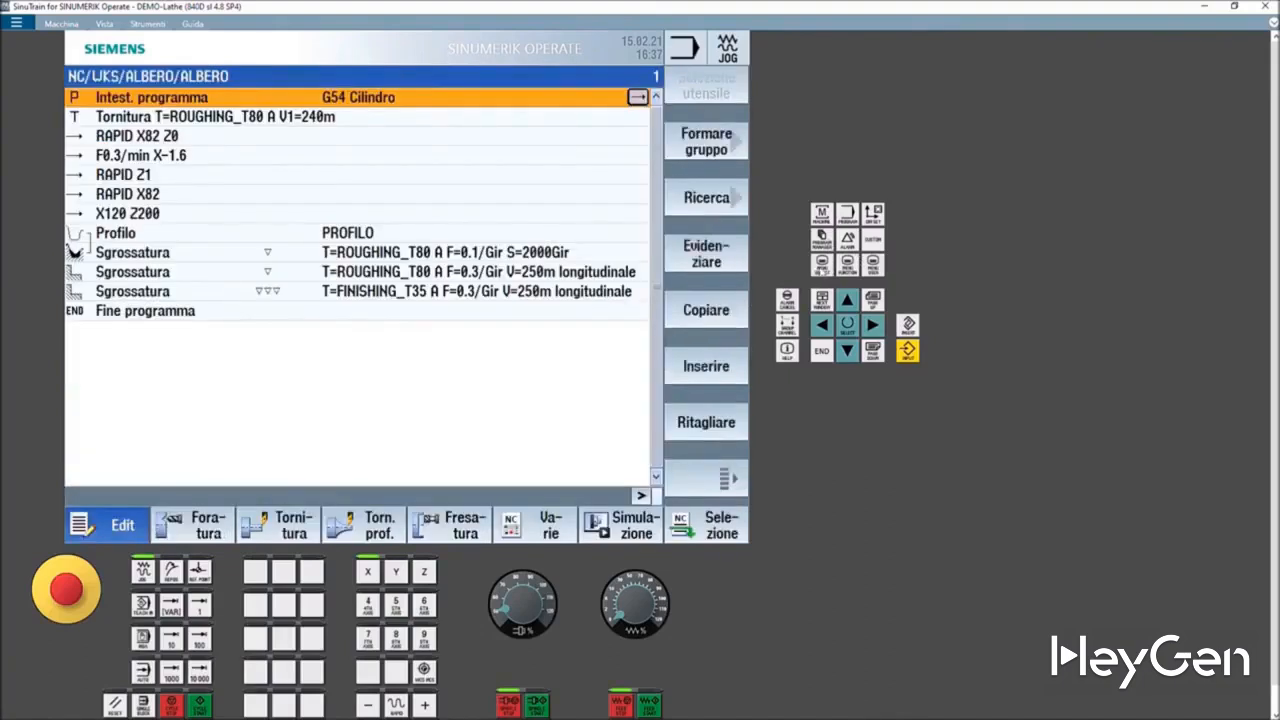
pyautogui.click(821, 264)
pyautogui.click(376, 498)
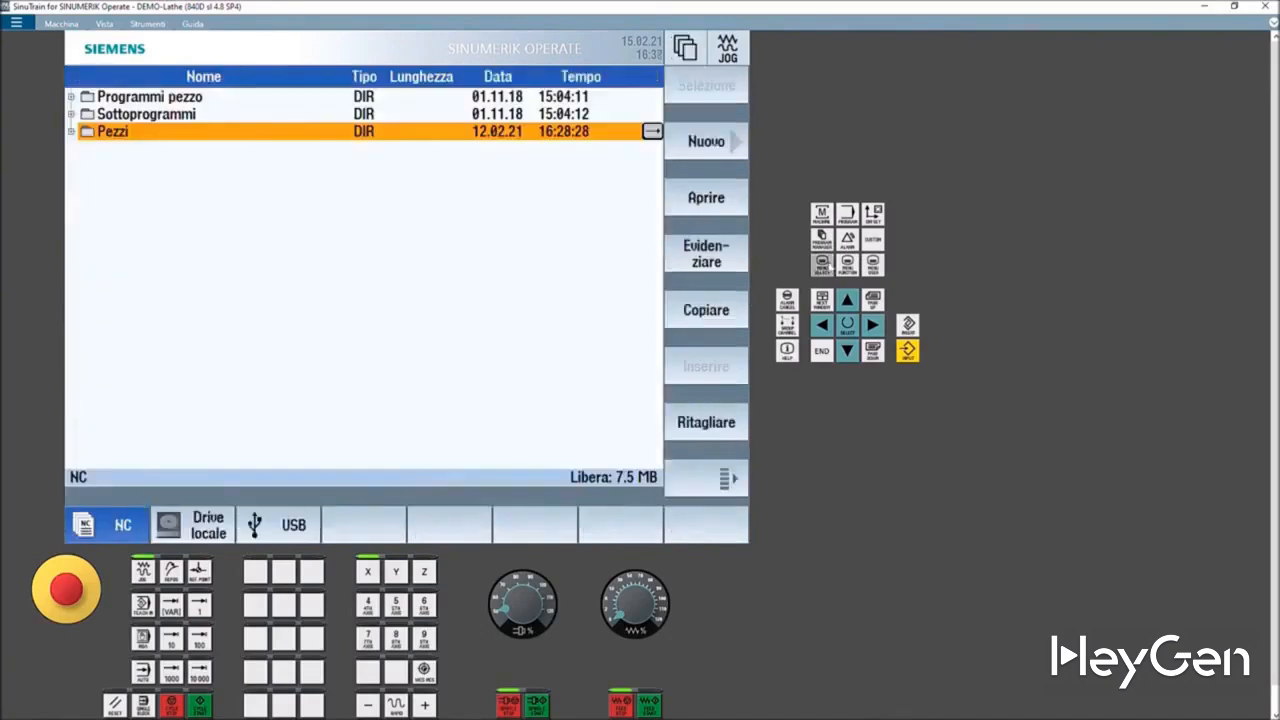
# - Open the tool list of the Parameter area through the operating-area menu
pyautogui.click(822, 262)
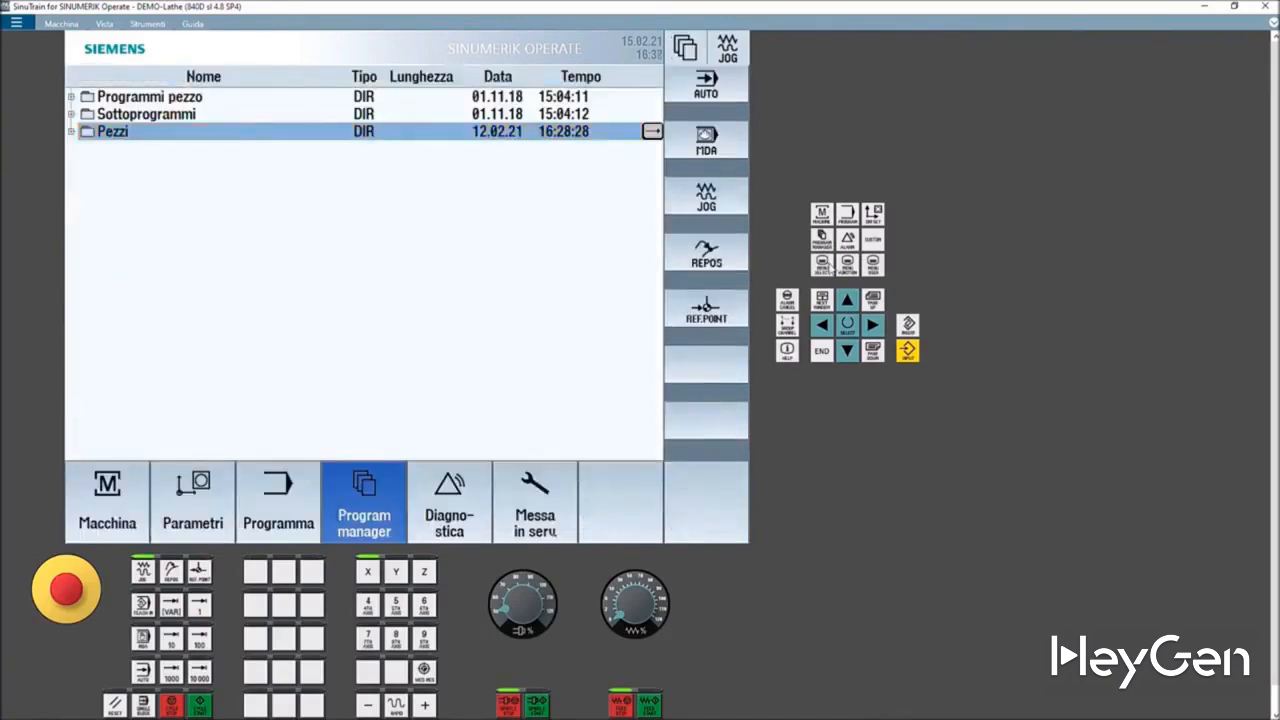
pyautogui.click(200, 505)
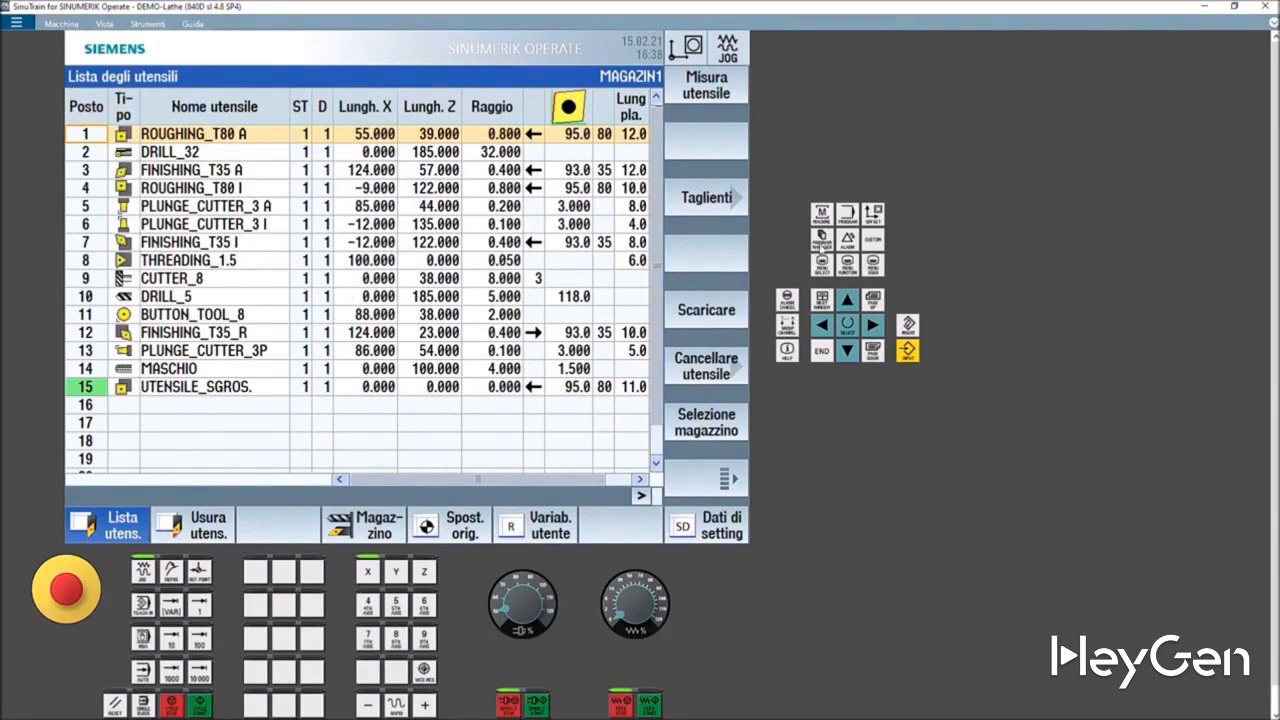
pyautogui.click(820, 244)
pyautogui.click(823, 265)
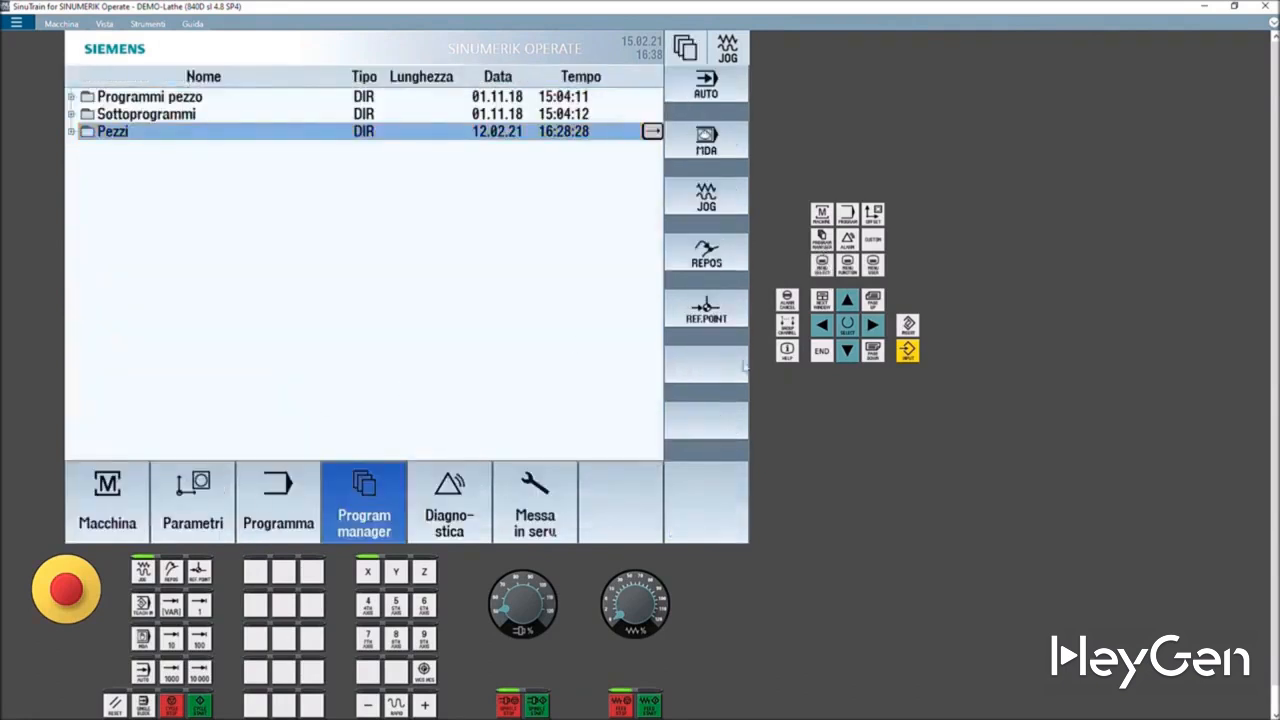
pyautogui.click(184, 526)
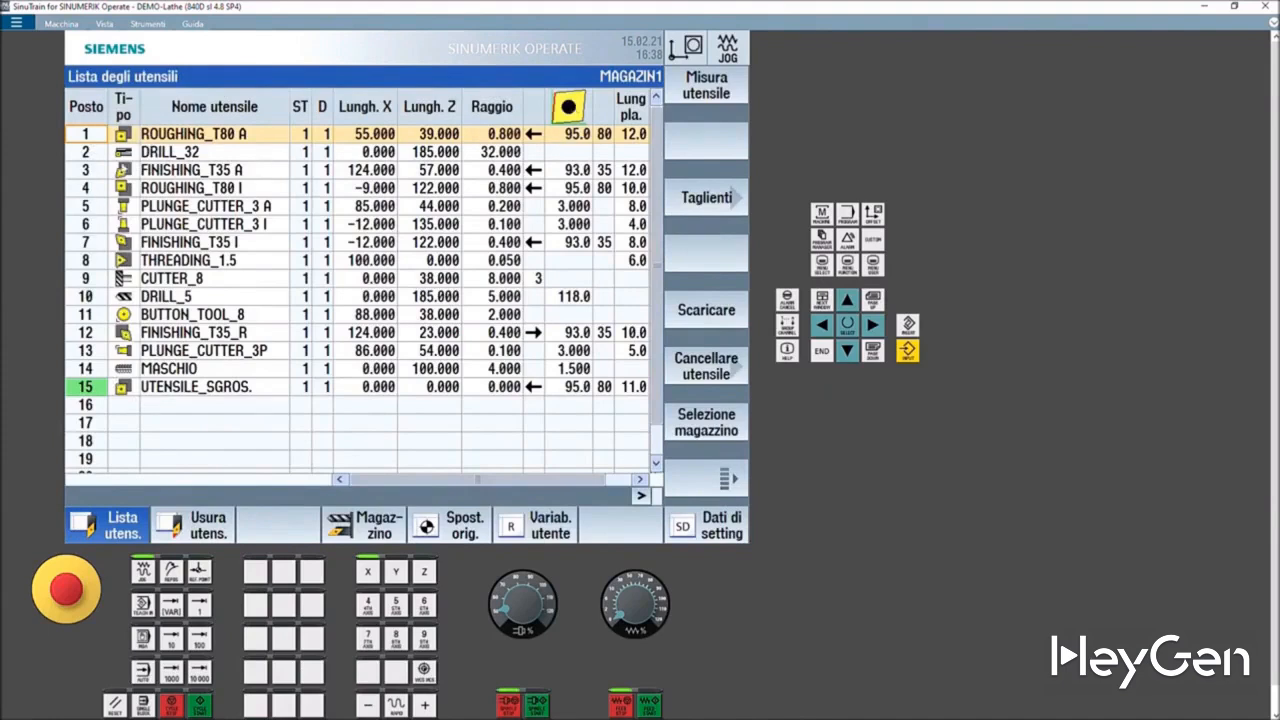
# - Select the FINISHING_T35 A and ROUGHING_T80 A rows in the tool list
pyautogui.click(153, 158)
pyautogui.click(150, 171)
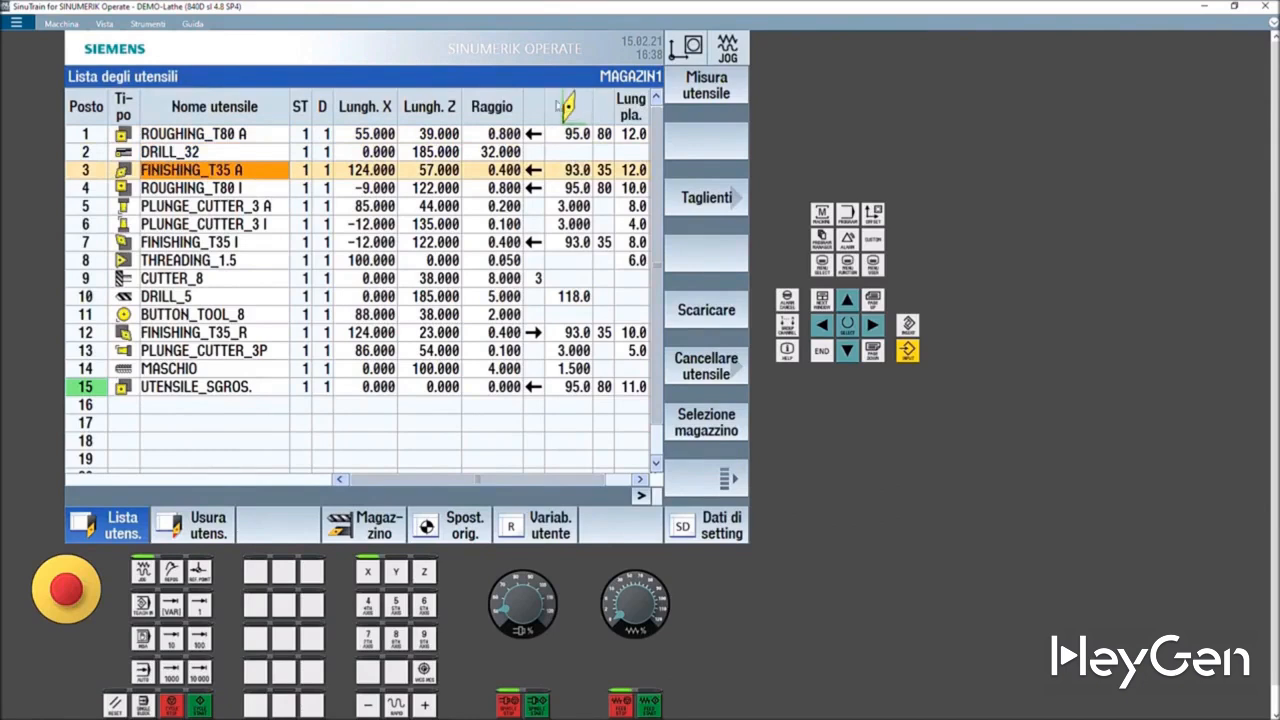
pyautogui.click(545, 138)
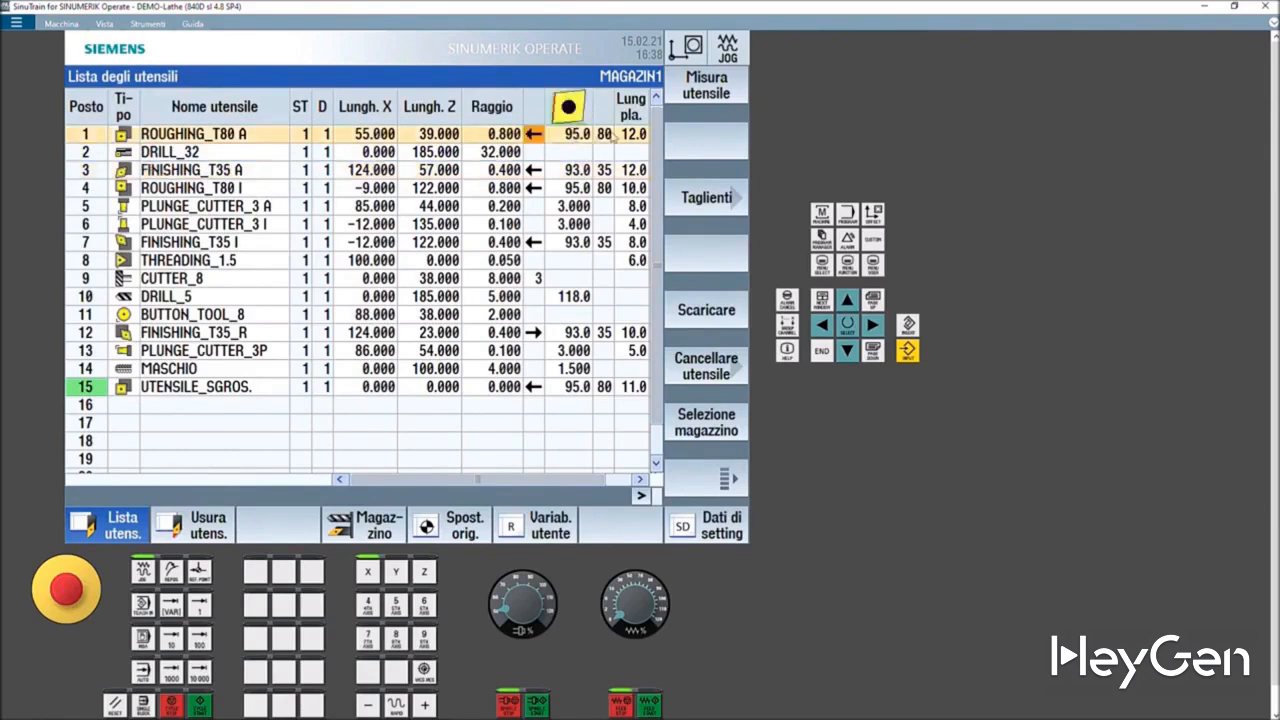
# - Change the insert angle of ROUGHING_T80 A to 55, then 90, and restore it to 80
pyautogui.click(608, 135)
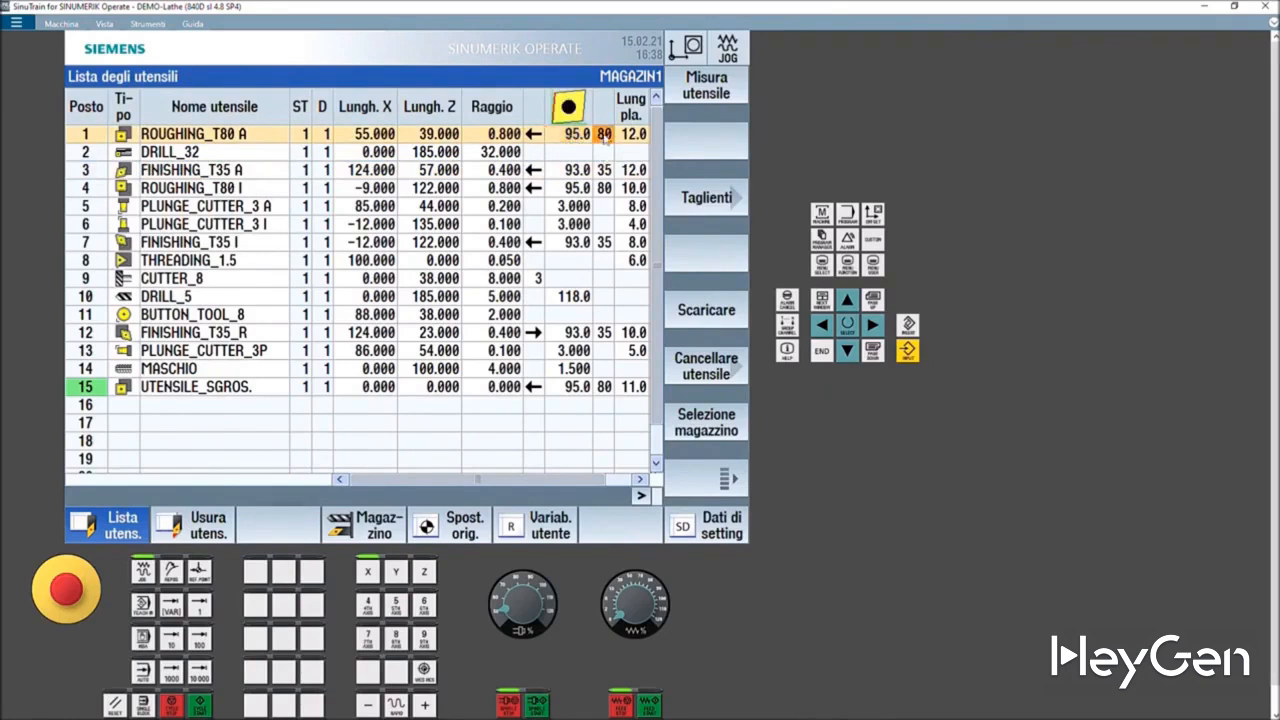
pyautogui.write('55')
pyautogui.press('Return')
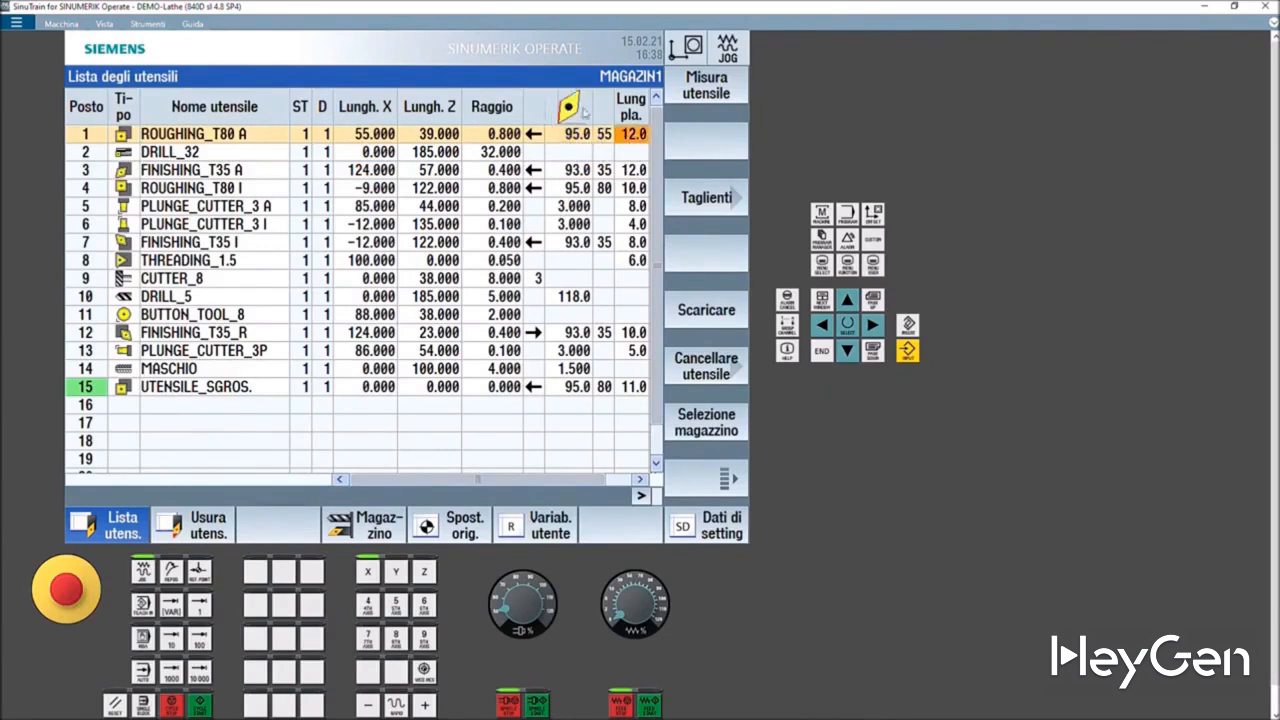
pyautogui.click(603, 136)
pyautogui.write('90')
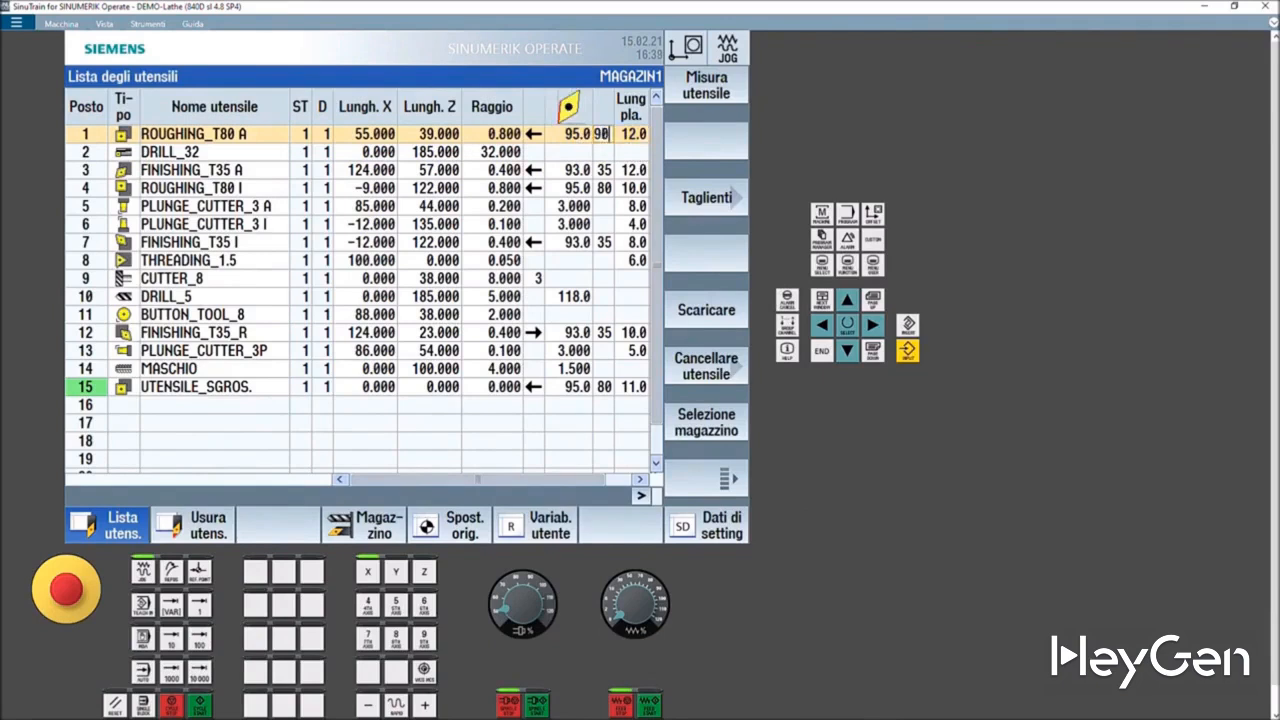
pyautogui.press('Return')
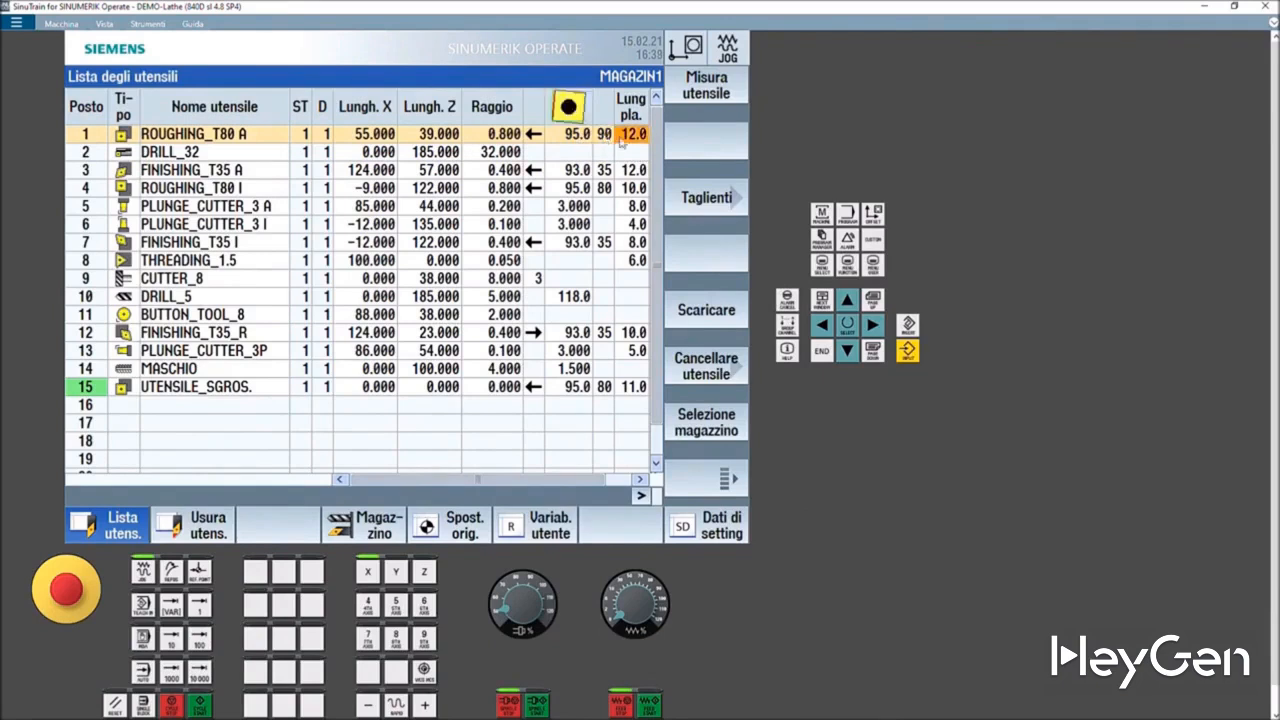
pyautogui.write('80')
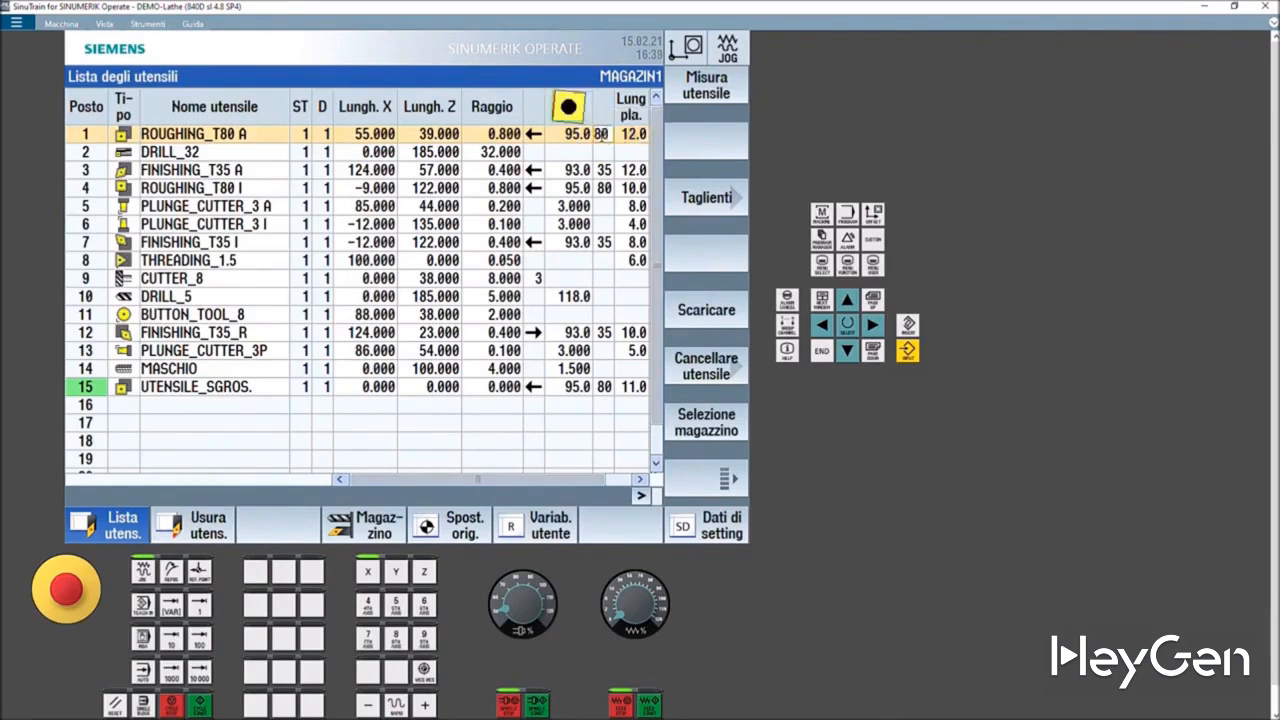
pyautogui.press('Return')
# - Change the holder angle of ROUGHING_T80 A to 15 and restore it to 95
pyautogui.click(577, 137)
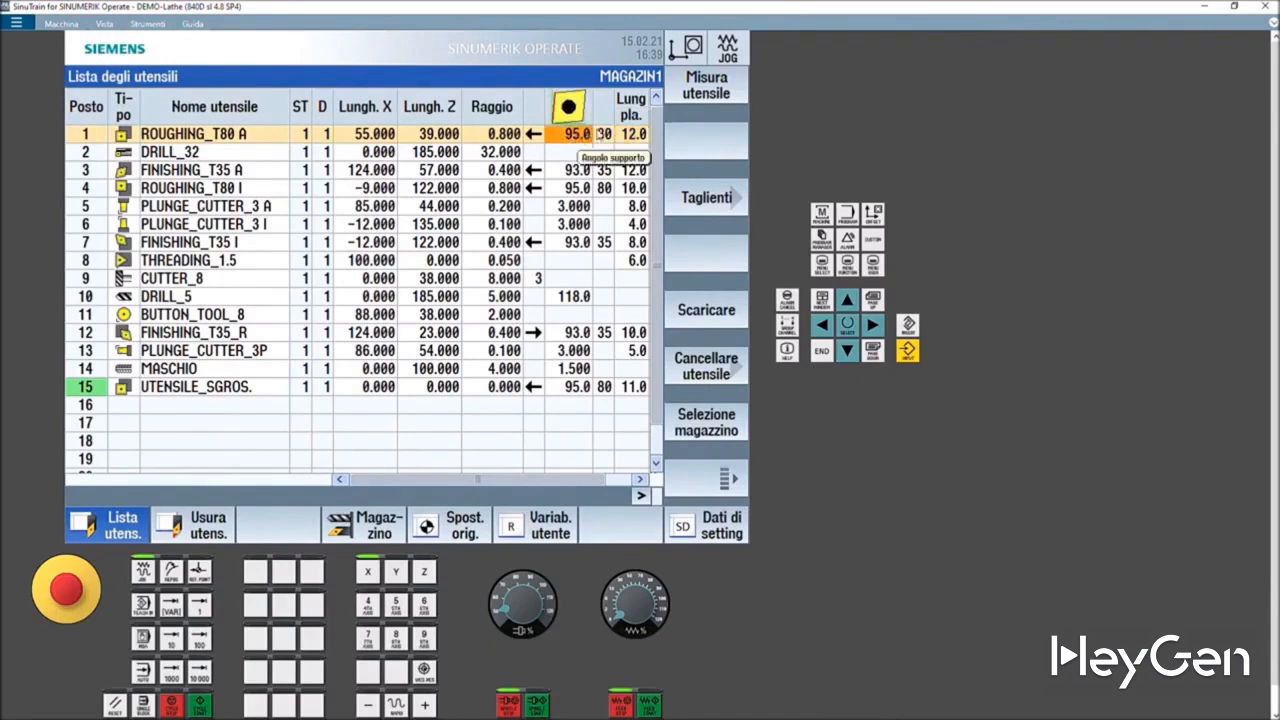
pyautogui.write('15')
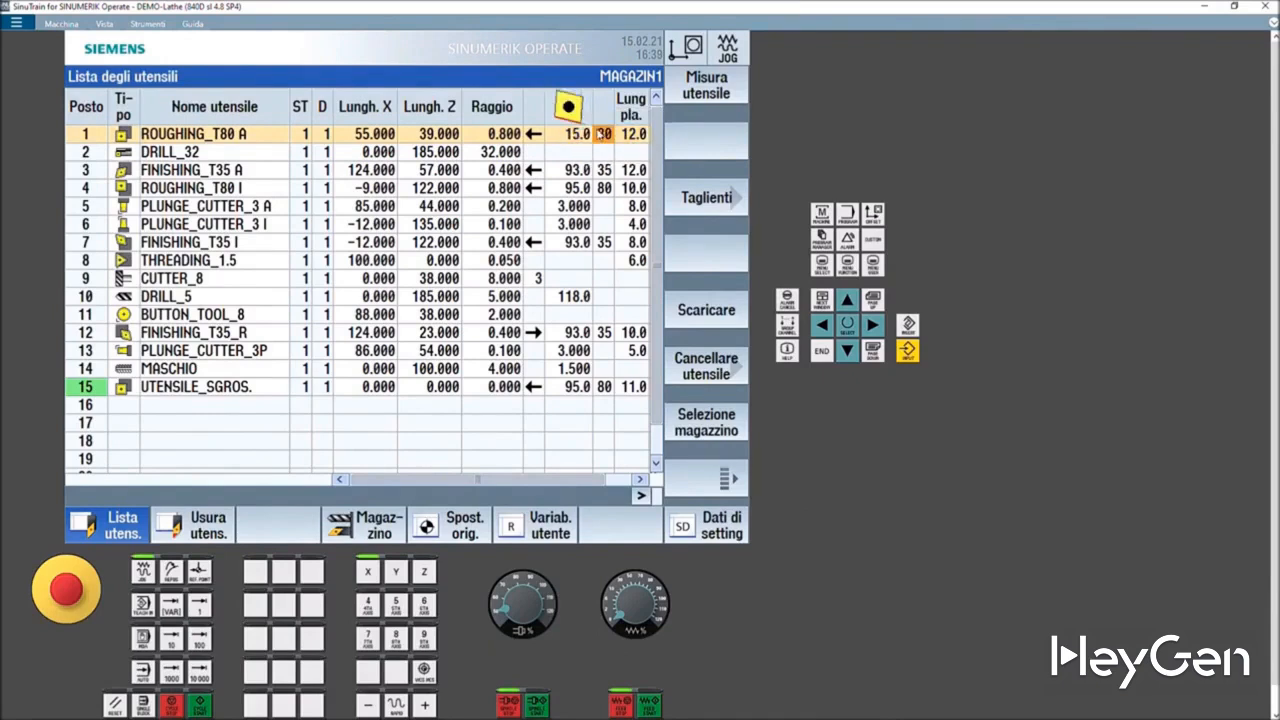
pyautogui.press('Return')
pyautogui.write('95')
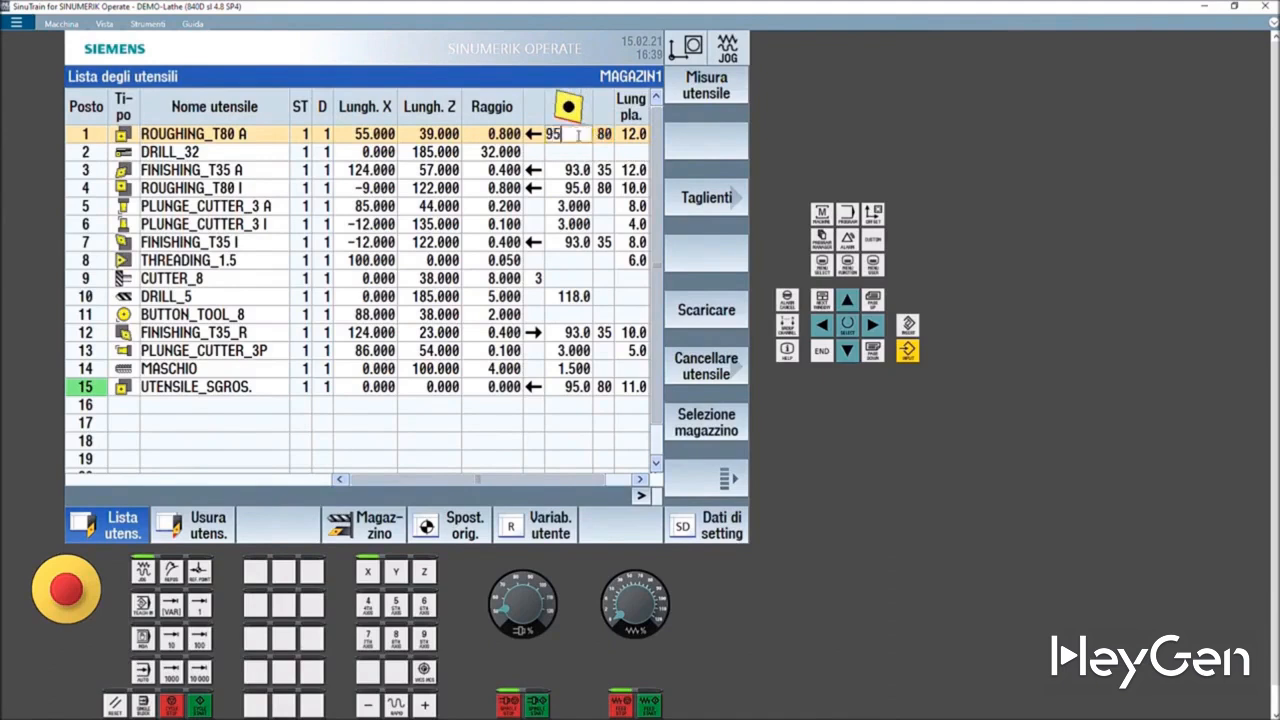
pyautogui.press('Return')
# - Scroll the tool list sideways to view the remaining columns and back
pyautogui.click(632, 140)
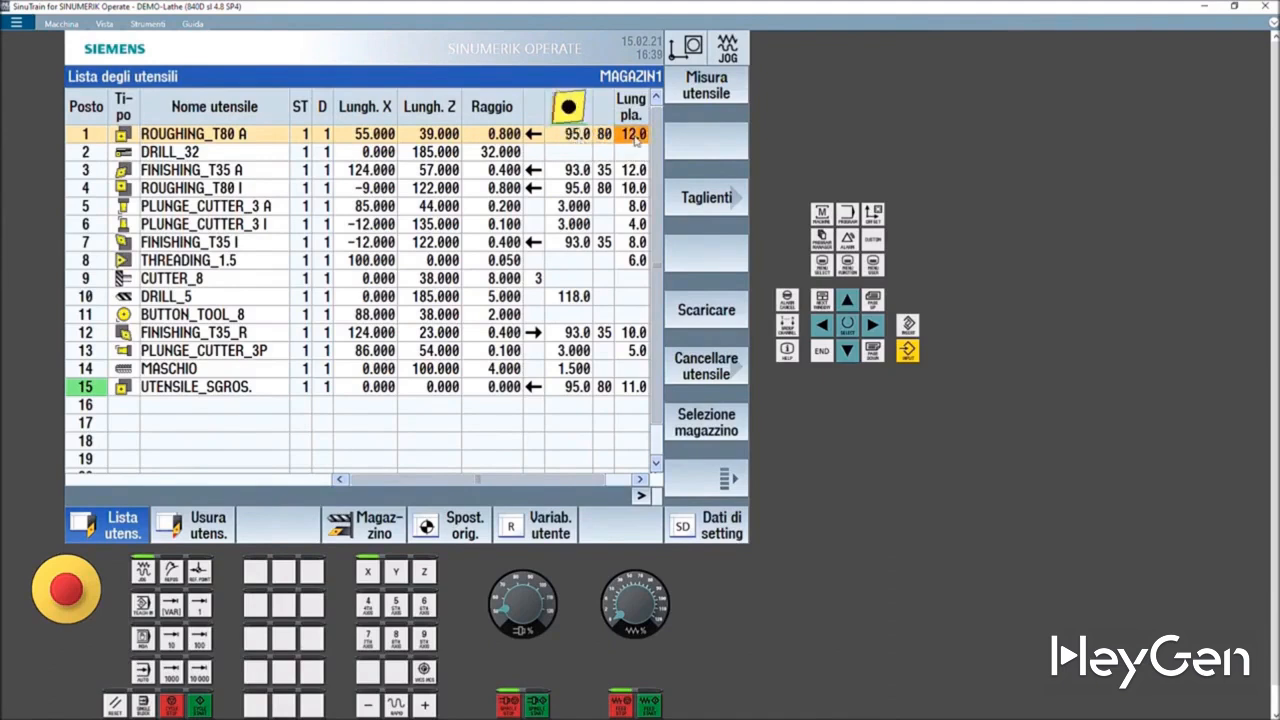
pyautogui.moveTo(559, 480); pyautogui.dragTo(594, 487)
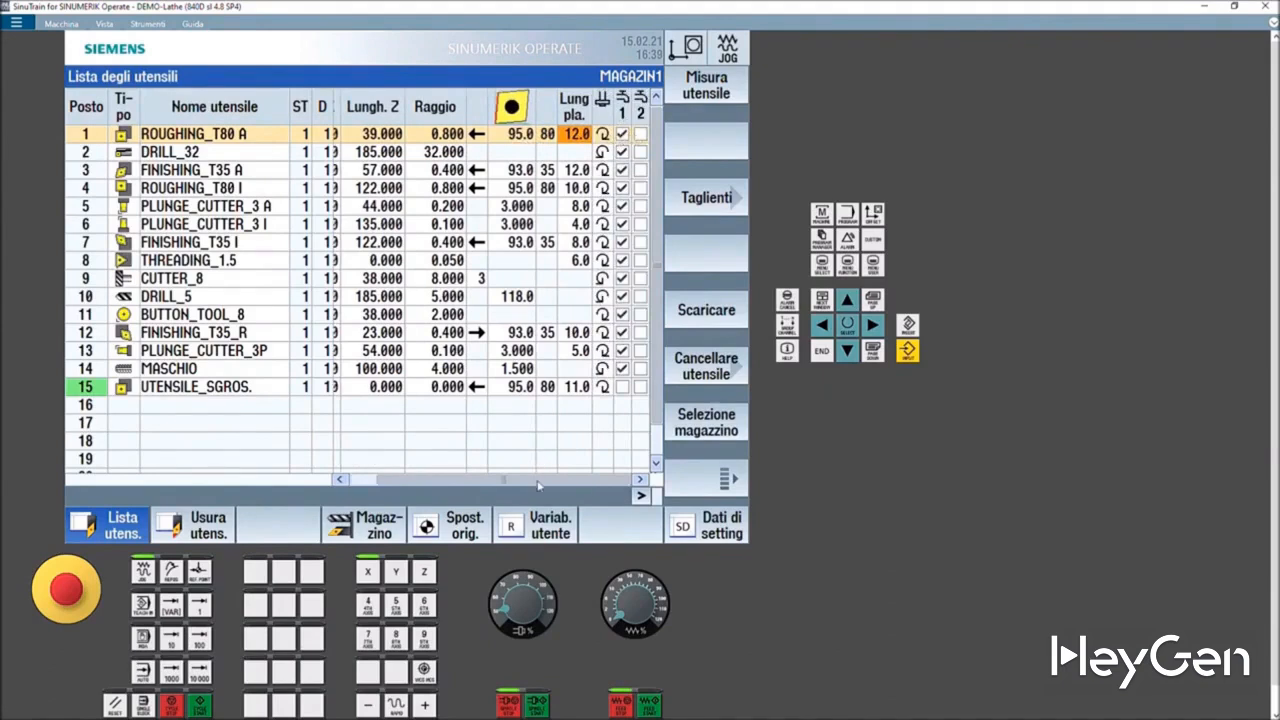
pyautogui.moveTo(537, 481); pyautogui.dragTo(441, 481)
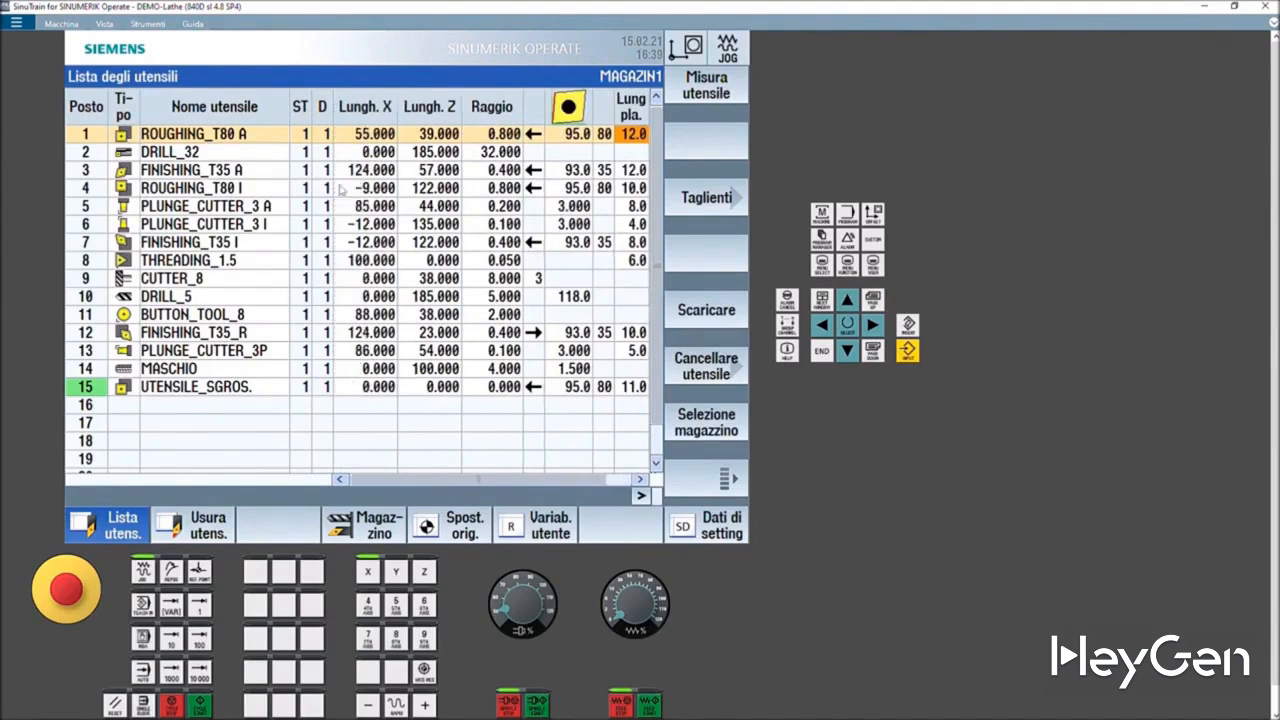
# - Browse the new-tool type categories for empty location 16, then cancel the new-tool dialog
pyautogui.click(127, 412)
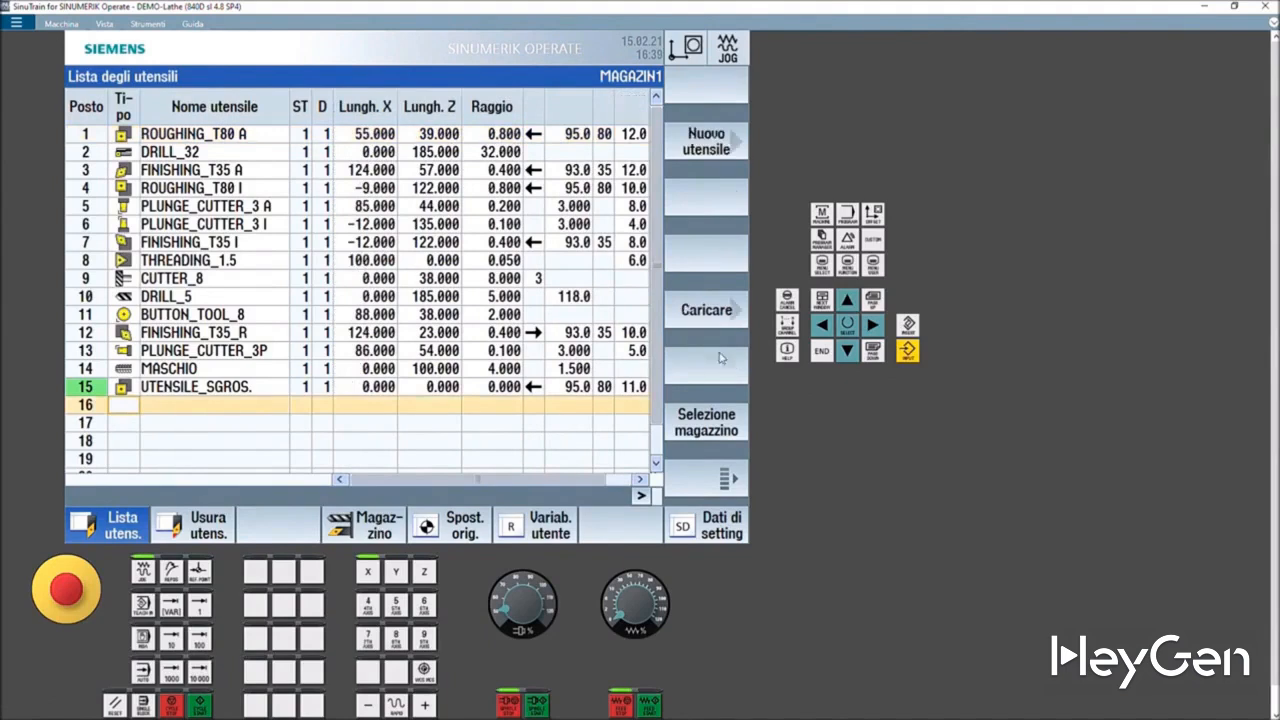
pyautogui.click(721, 157)
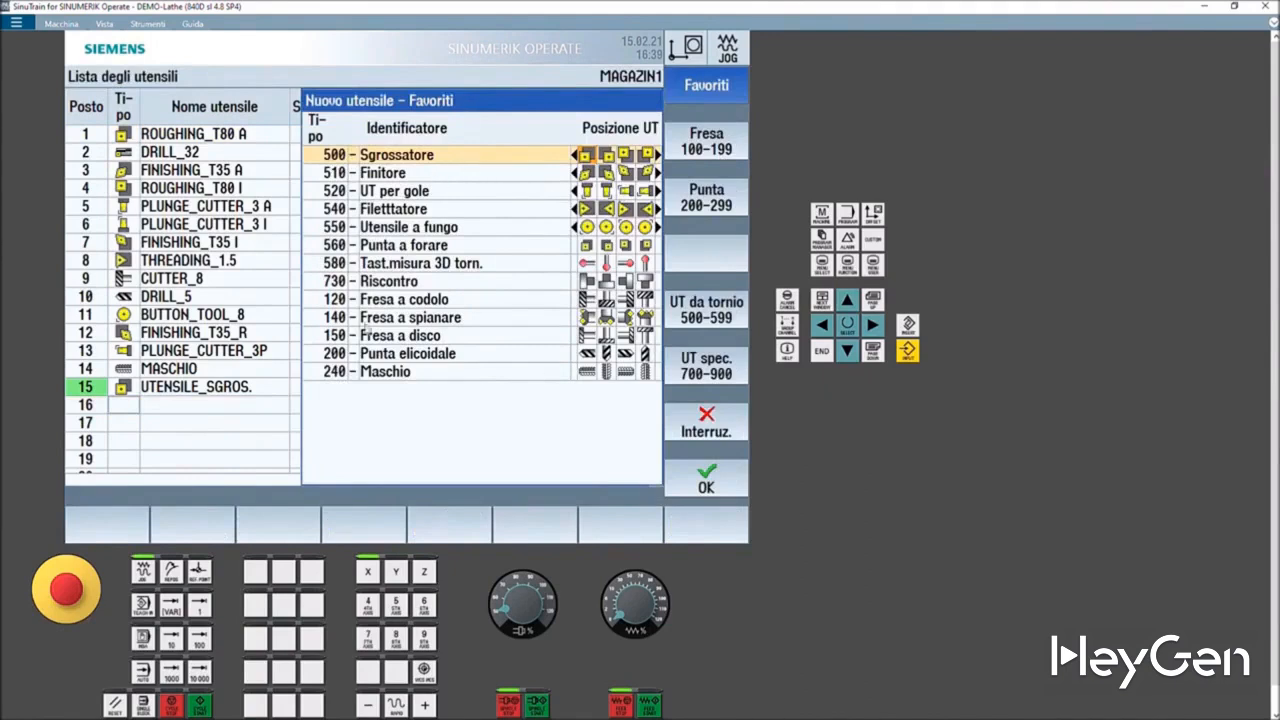
pyautogui.click(698, 375)
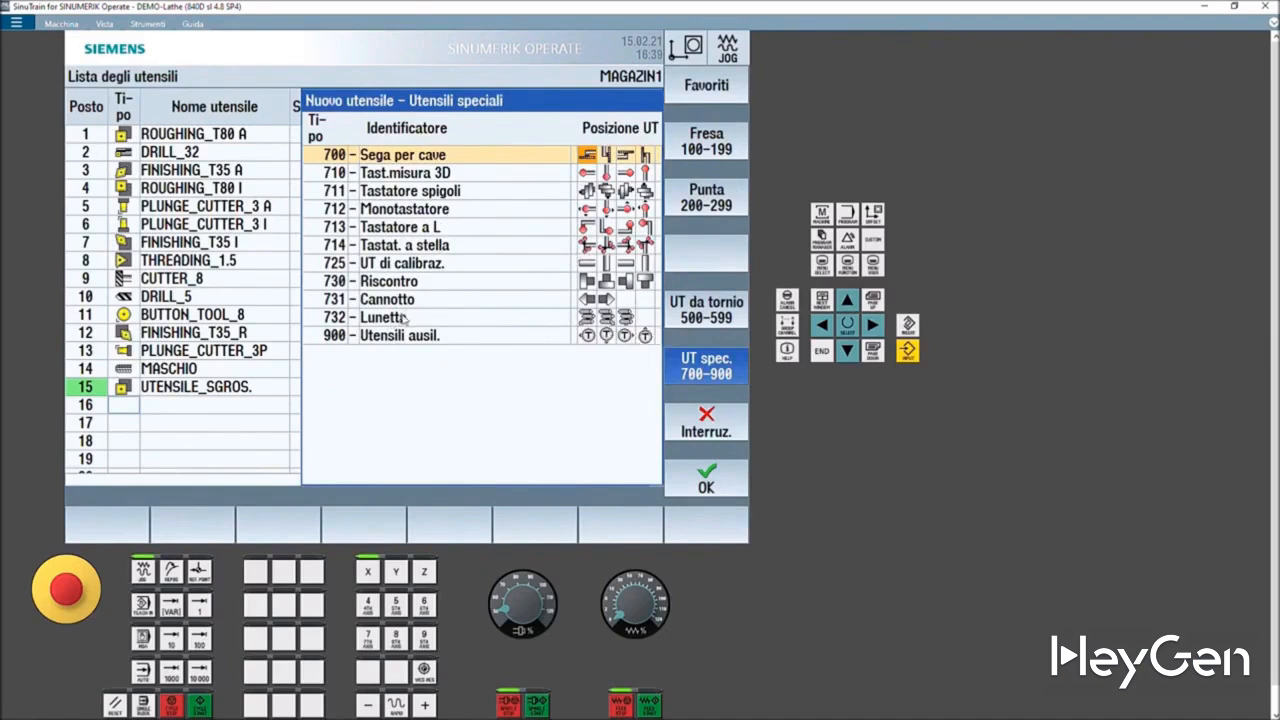
pyautogui.click(471, 250)
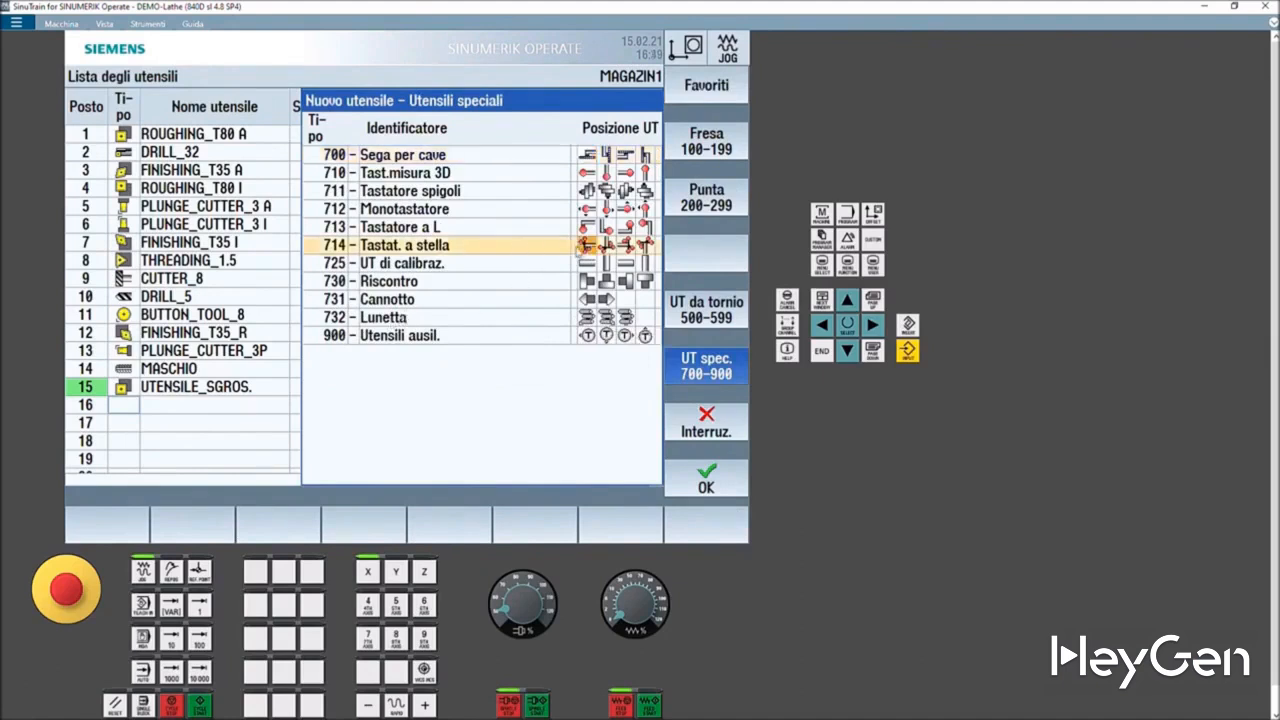
pyautogui.click(733, 203)
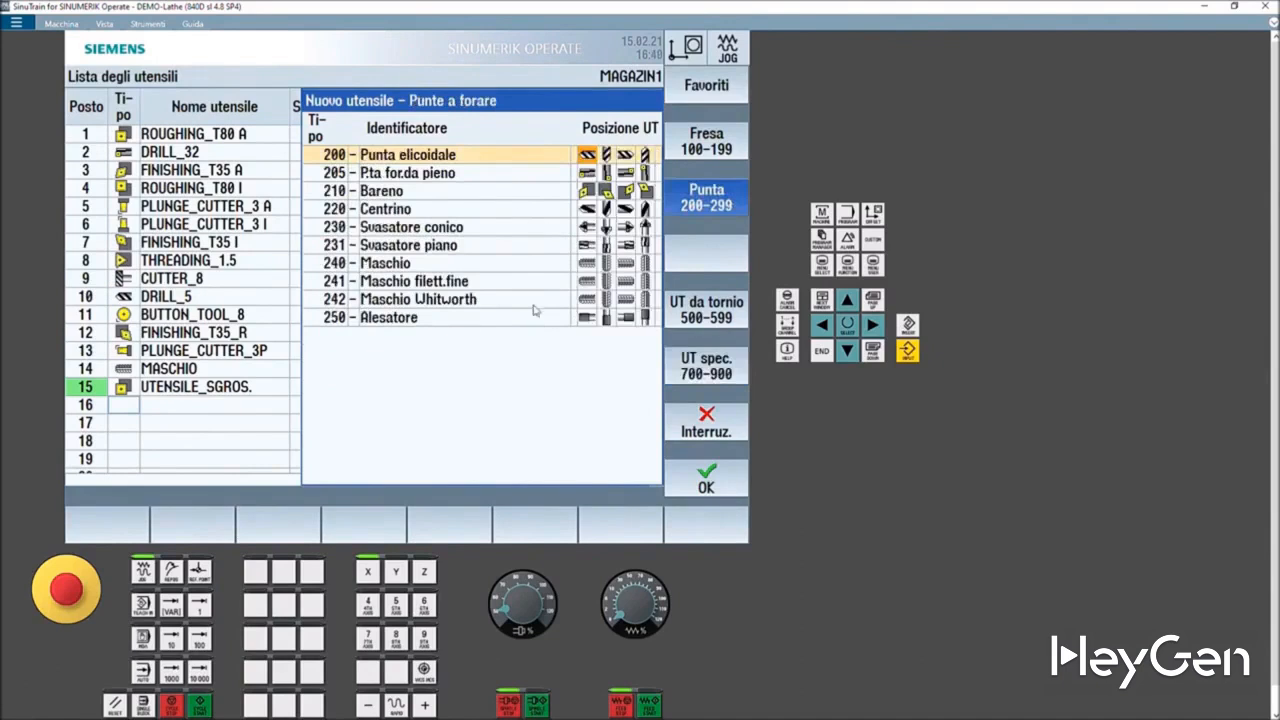
pyautogui.click(719, 140)
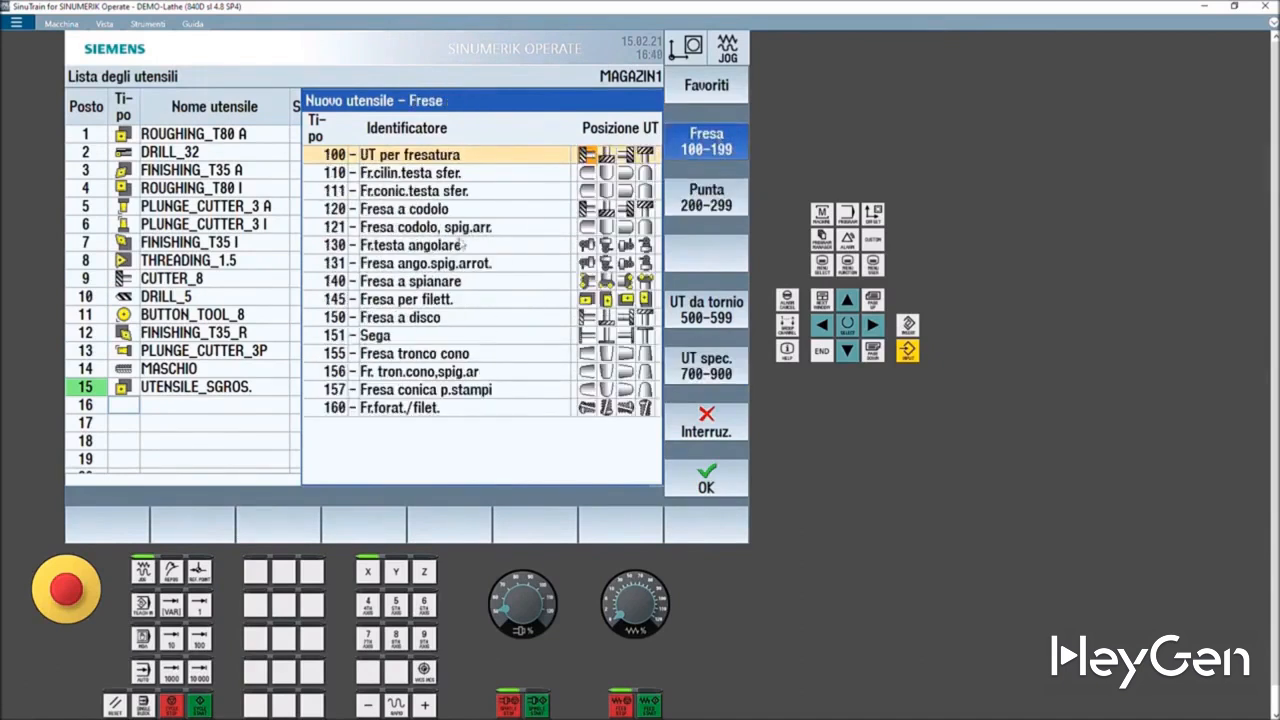
pyautogui.click(724, 89)
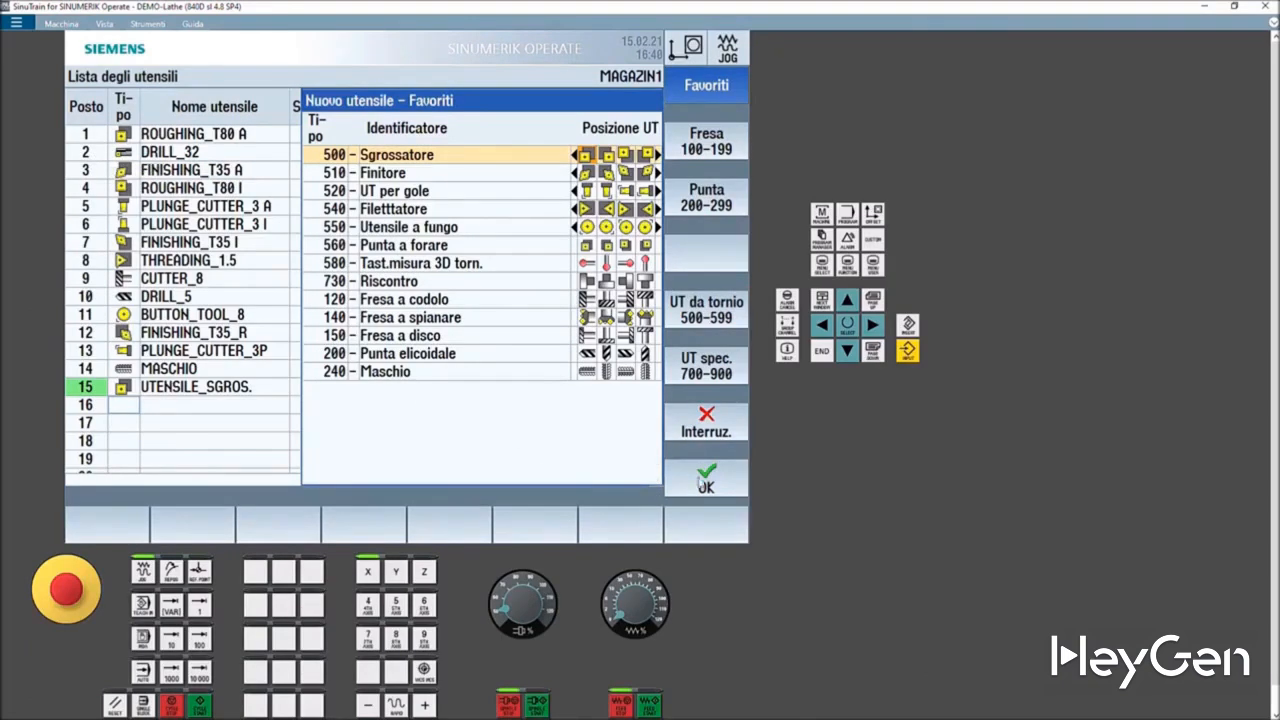
pyautogui.click(693, 434)
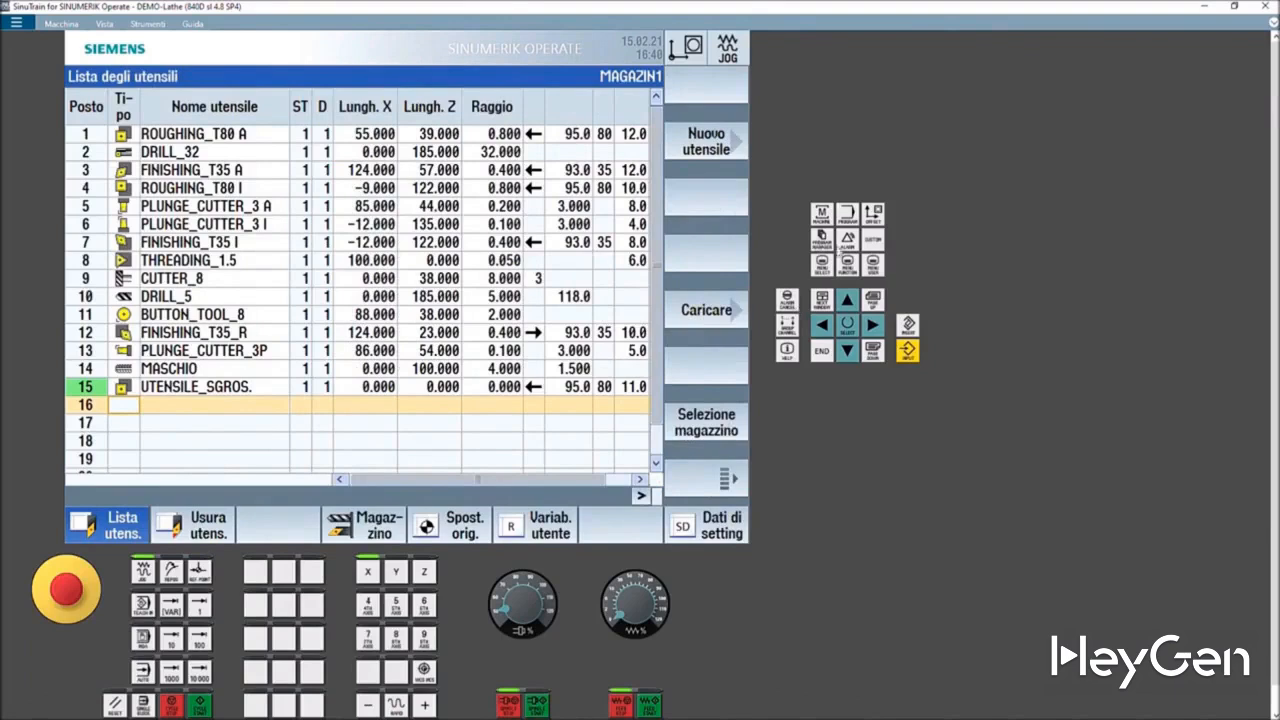
# - Open Program manager, expand the Pezzi folder and expand then collapse Programmi pezzo
pyautogui.click(821, 238)
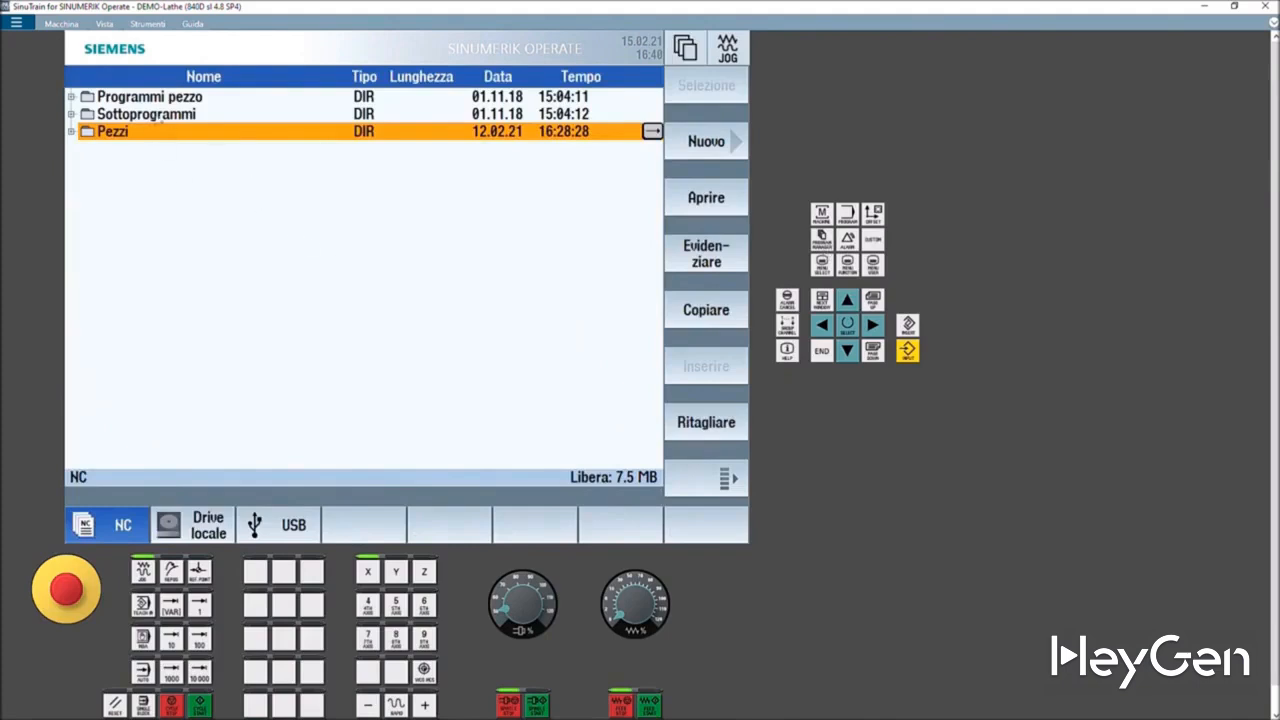
pyautogui.click(71, 132)
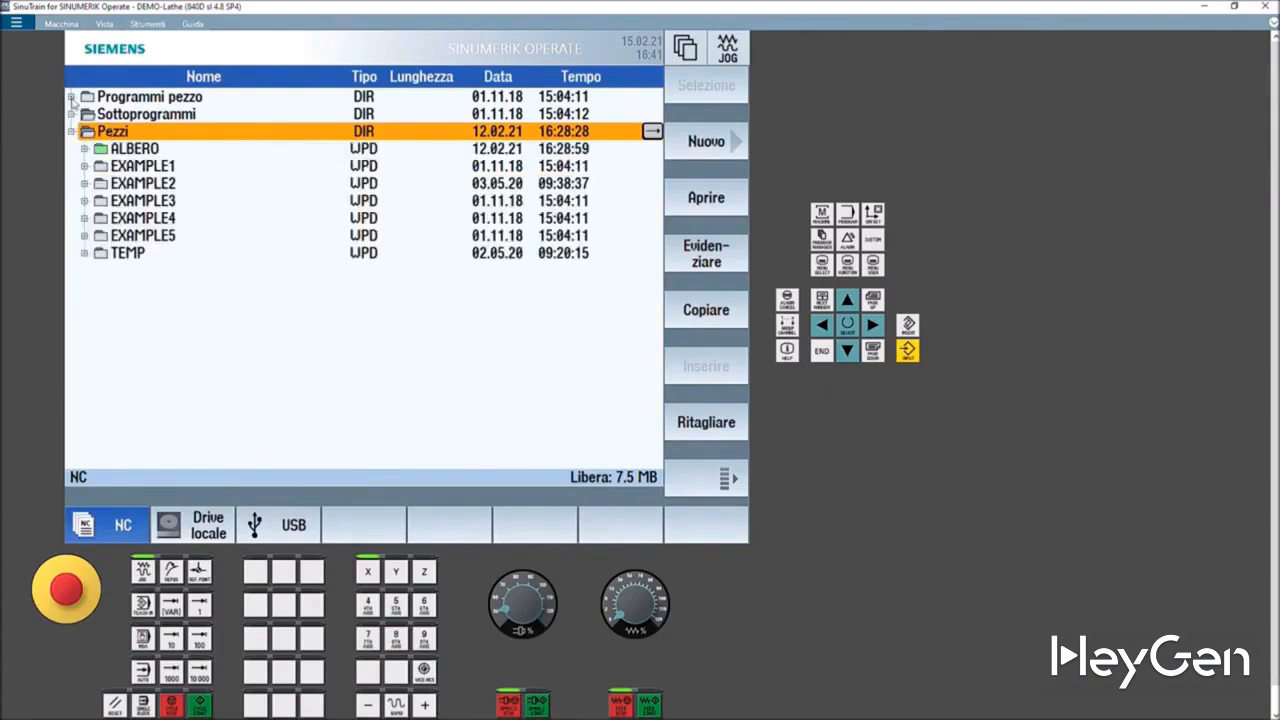
pyautogui.click(71, 97)
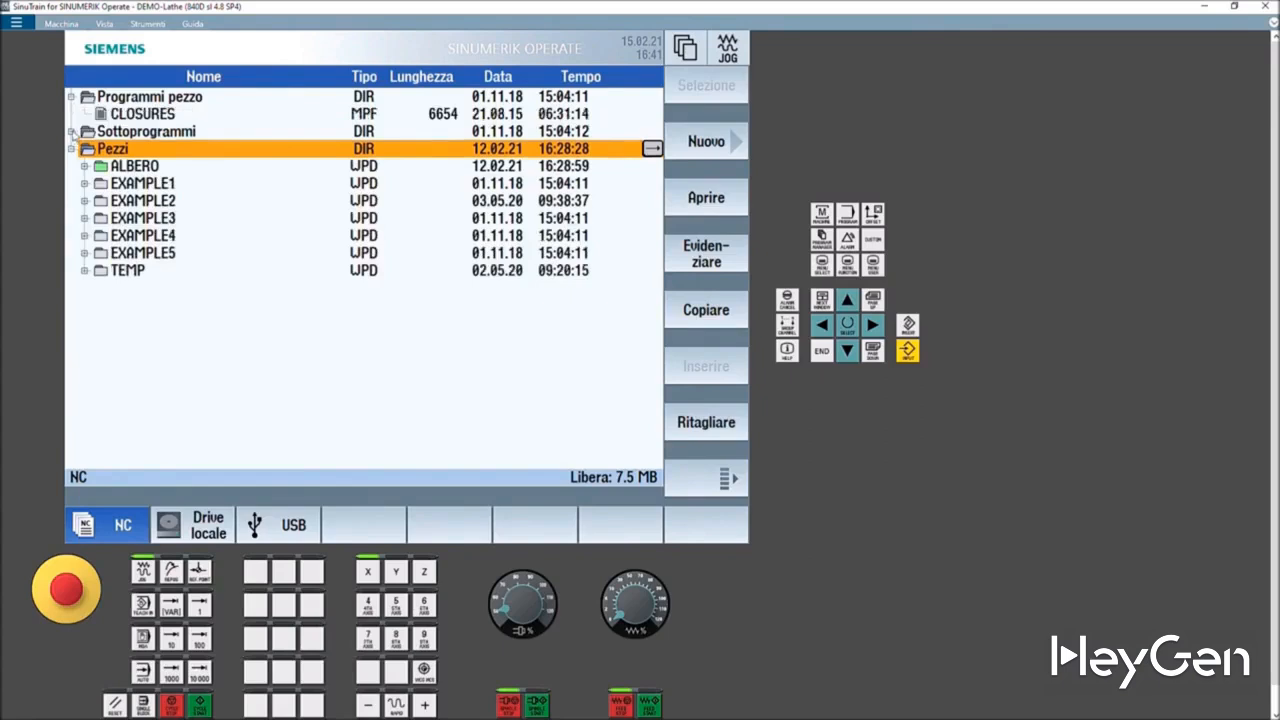
pyautogui.click(71, 98)
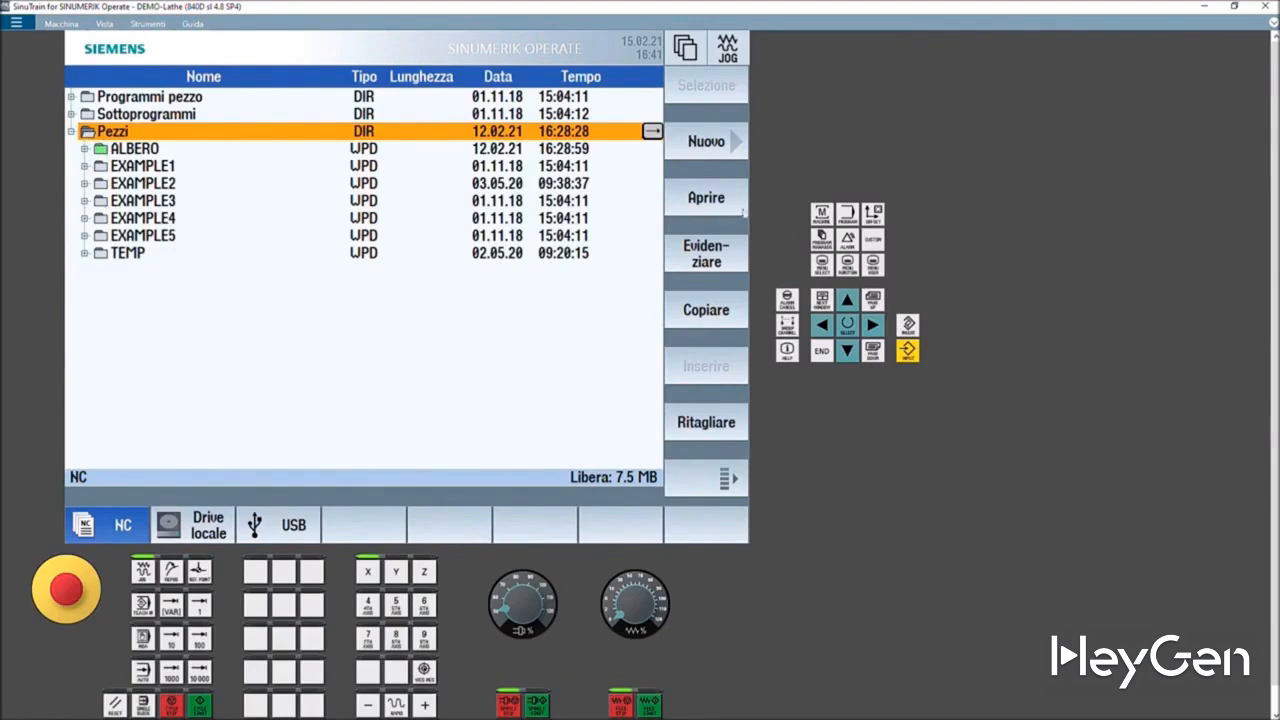
# - Create a new workpiece named prova in the Pezzi folder
pyautogui.click(692, 141)
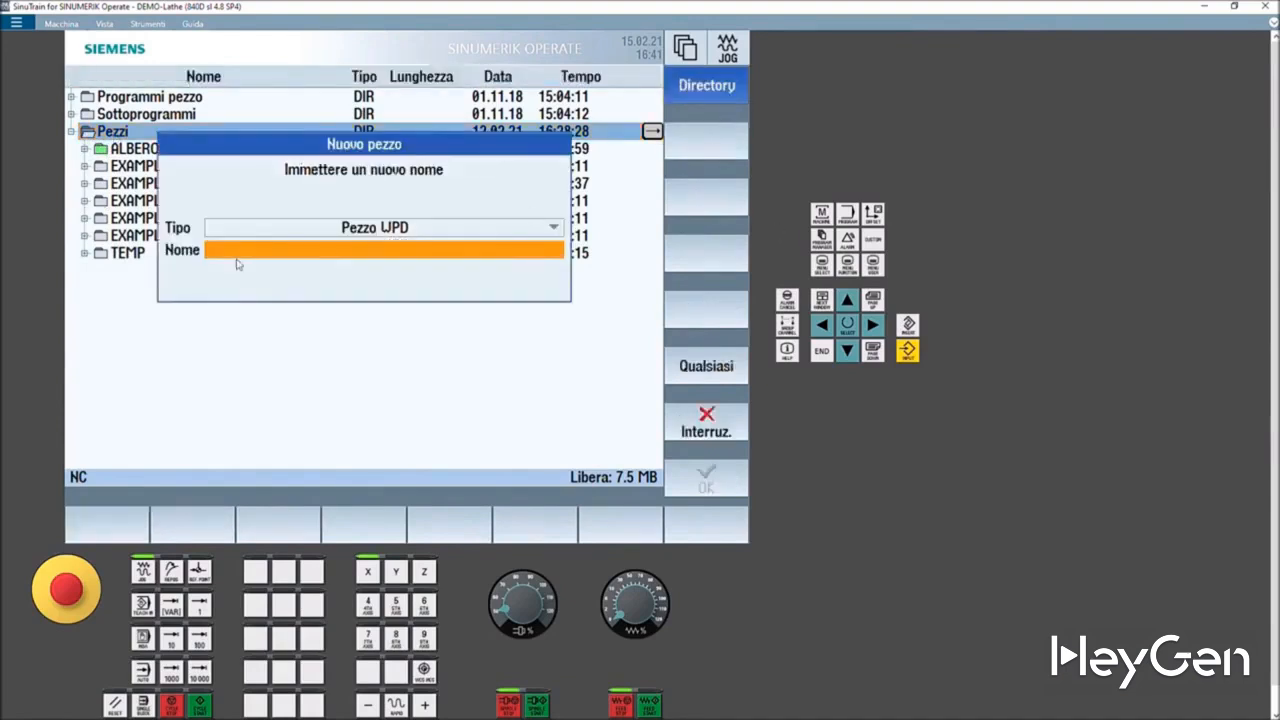
pyautogui.write('prova')
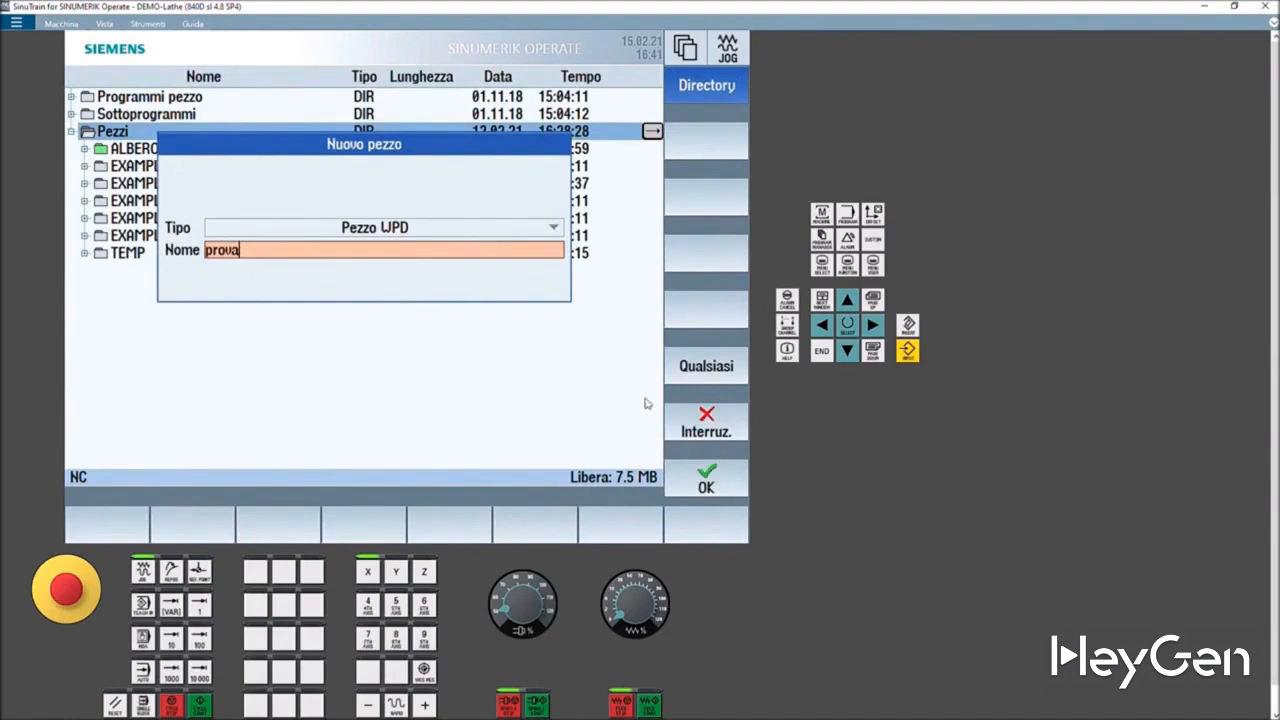
pyautogui.click(690, 477)
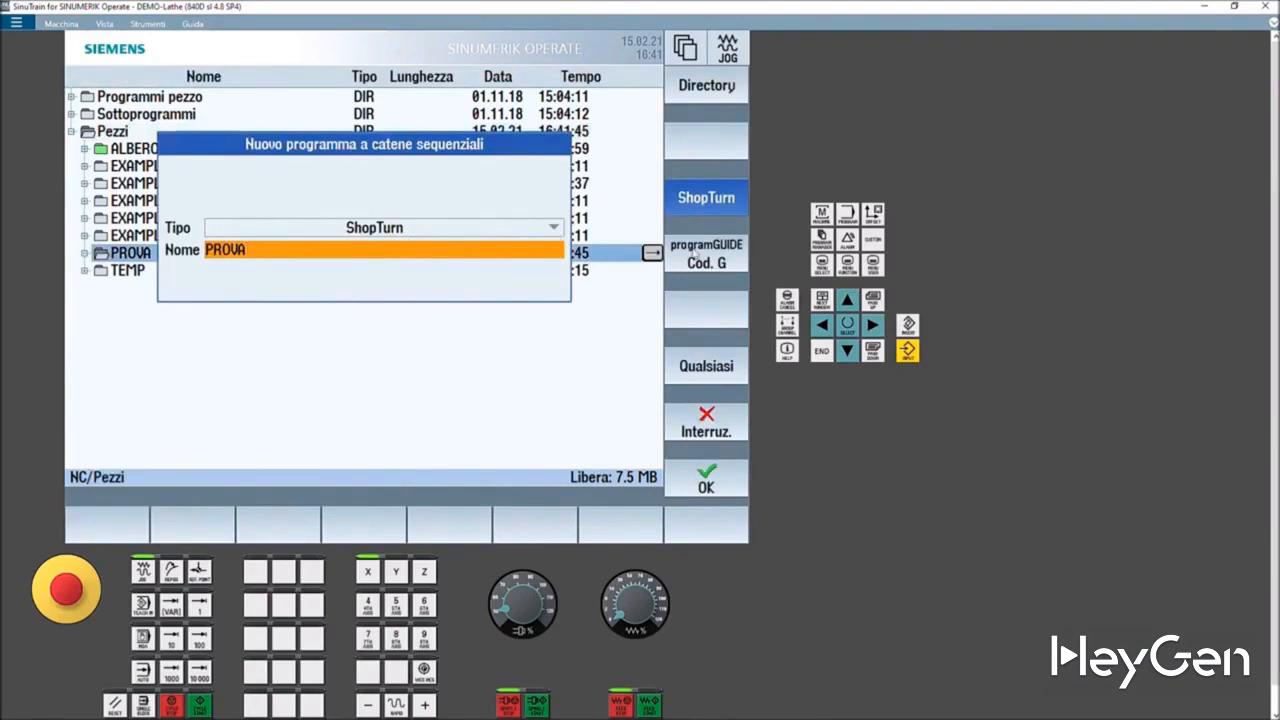
pyautogui.click(700, 262)
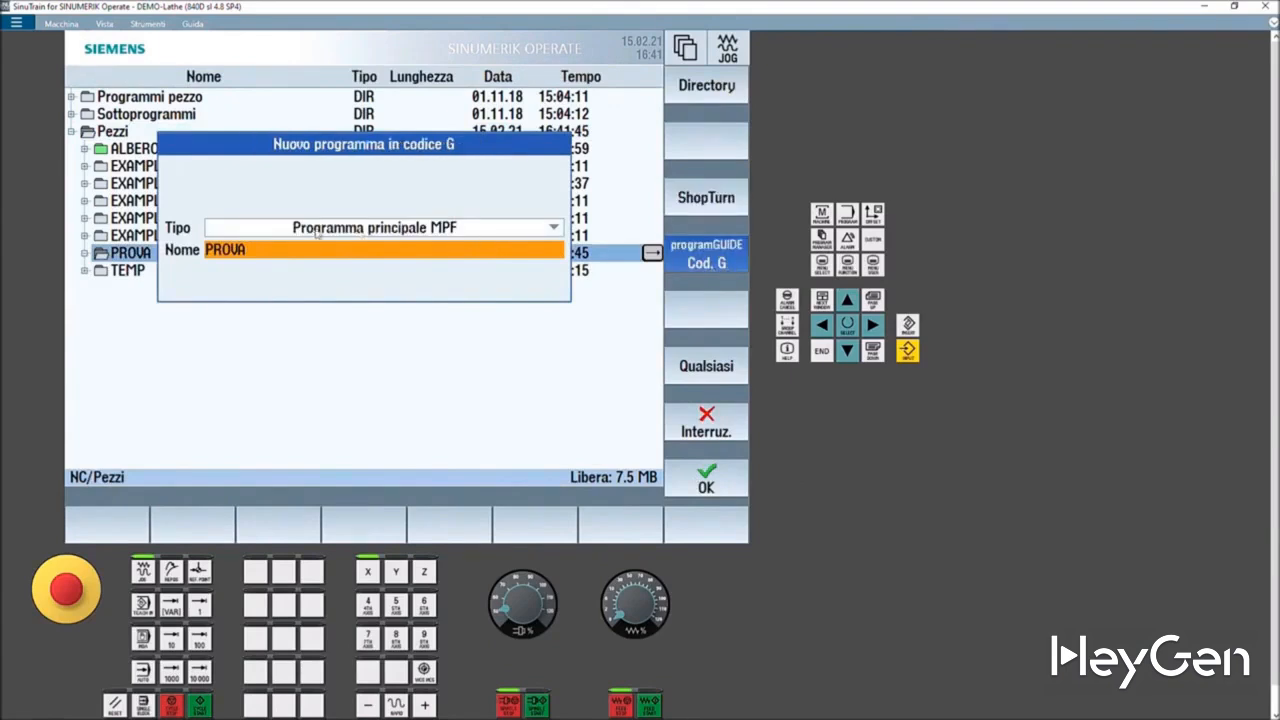
pyautogui.click(550, 229)
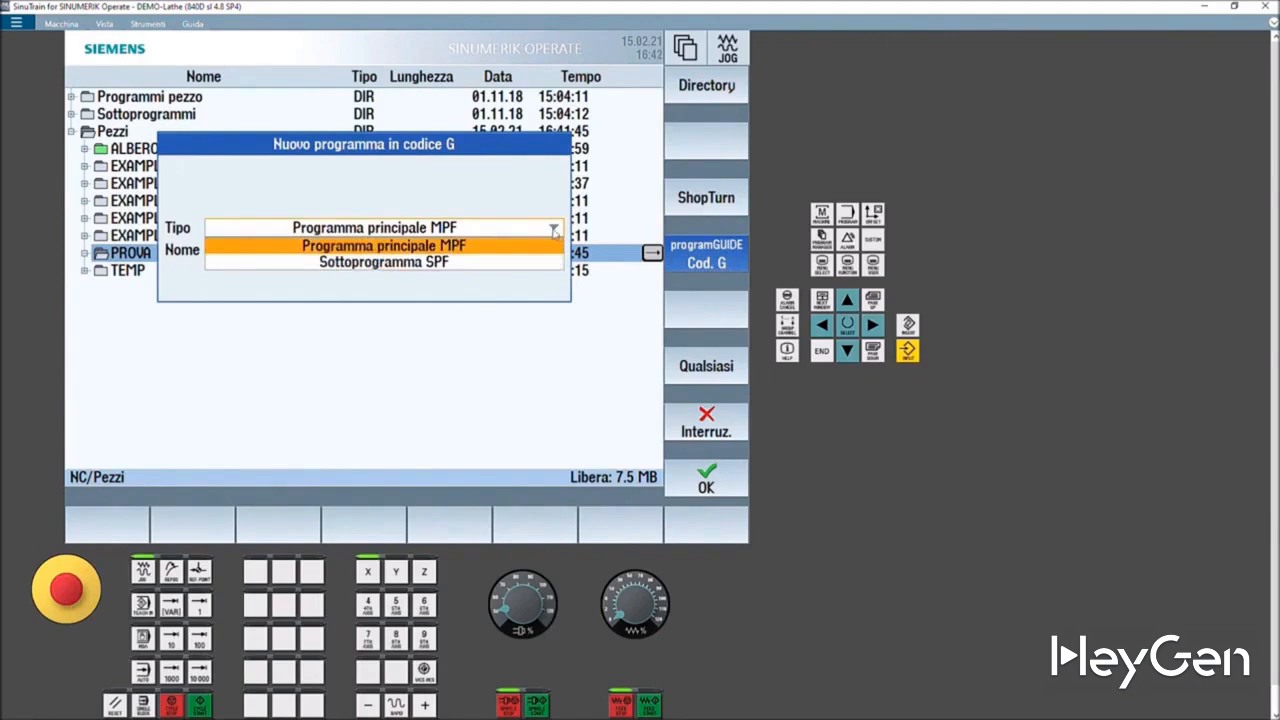
pyautogui.click(553, 231)
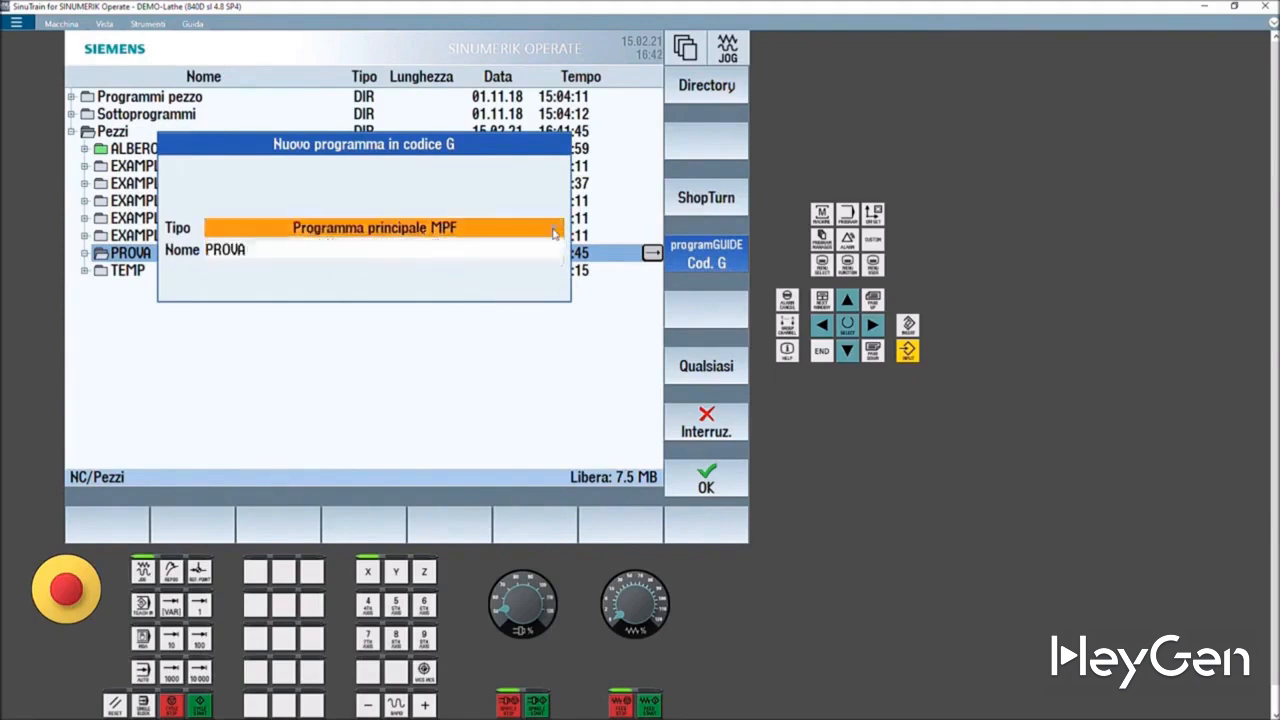
# - Create a ShopTurn sequential program named PROVA in the new workpiece
pyautogui.click(707, 200)
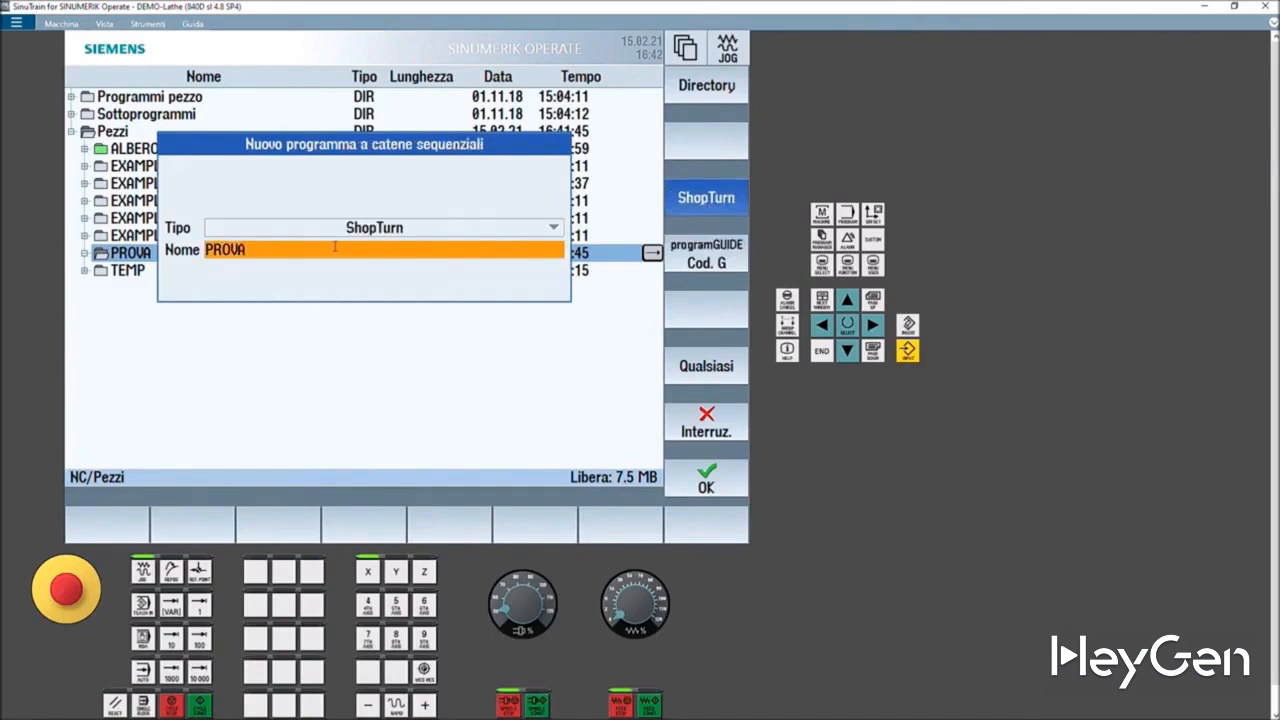
pyautogui.click(706, 482)
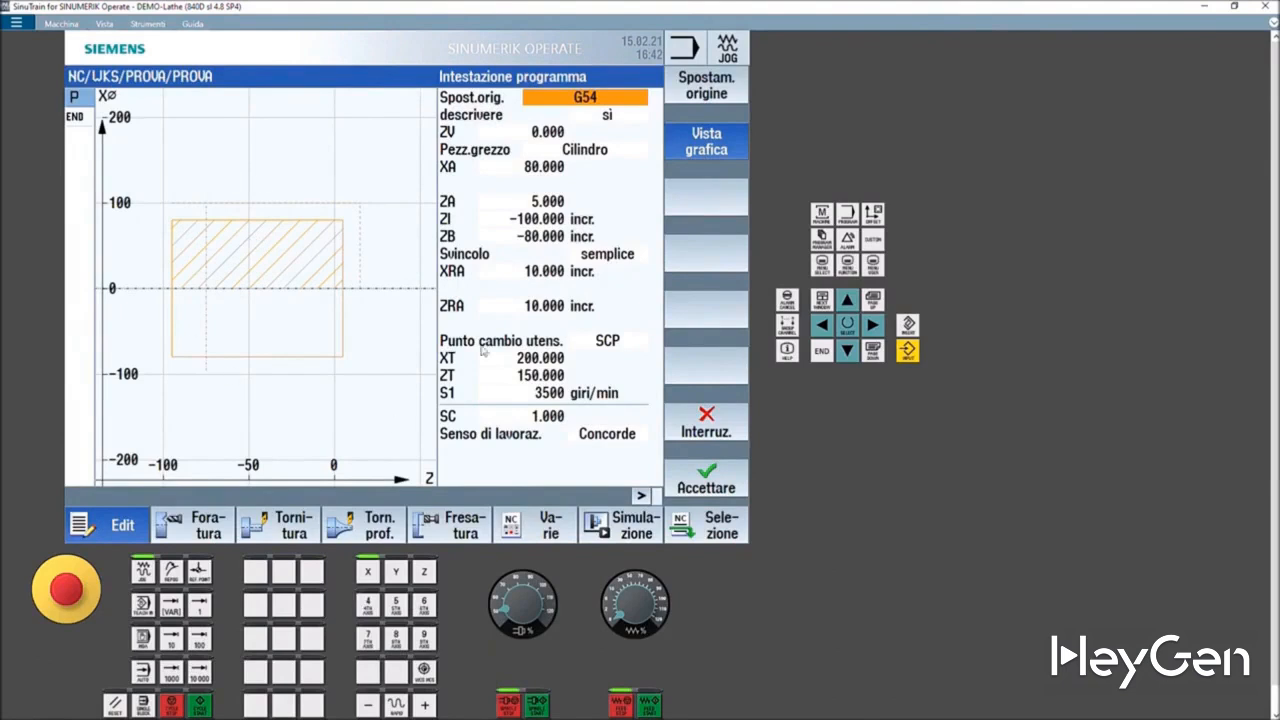
# - Toggle the graphic view and step through the program header fields and the blank type options
pyautogui.click(706, 150)
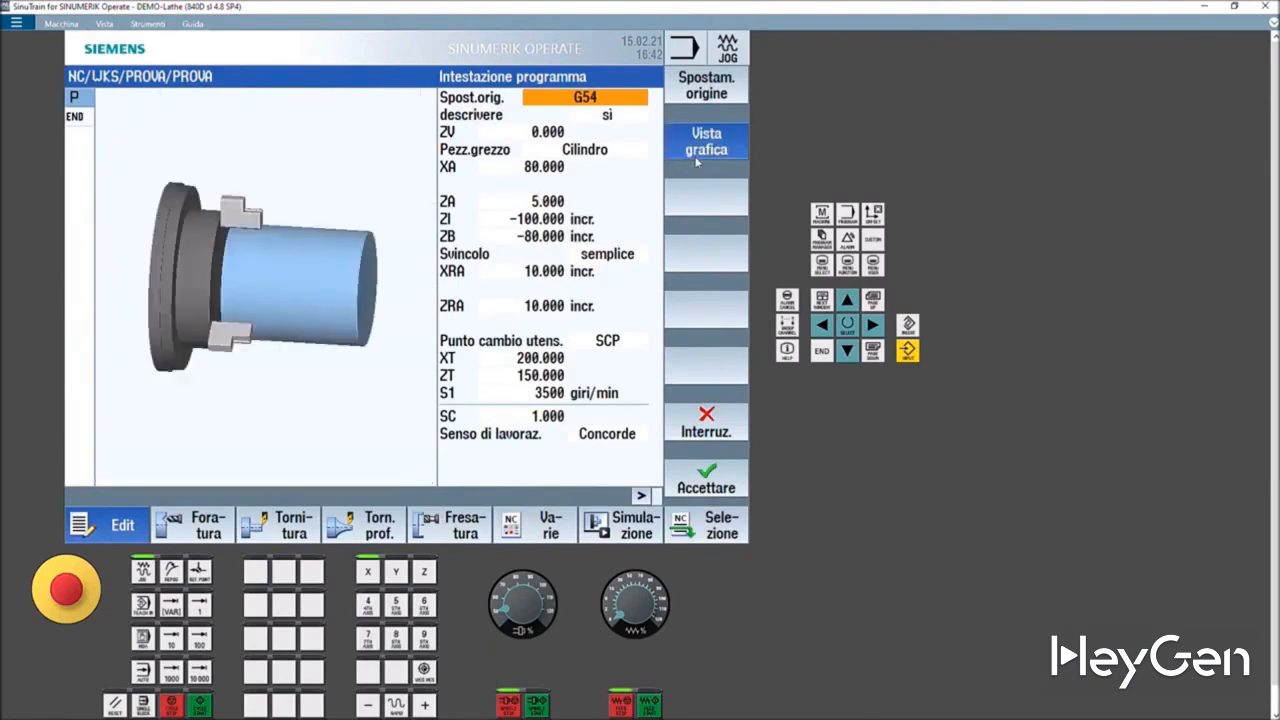
pyautogui.click(695, 165)
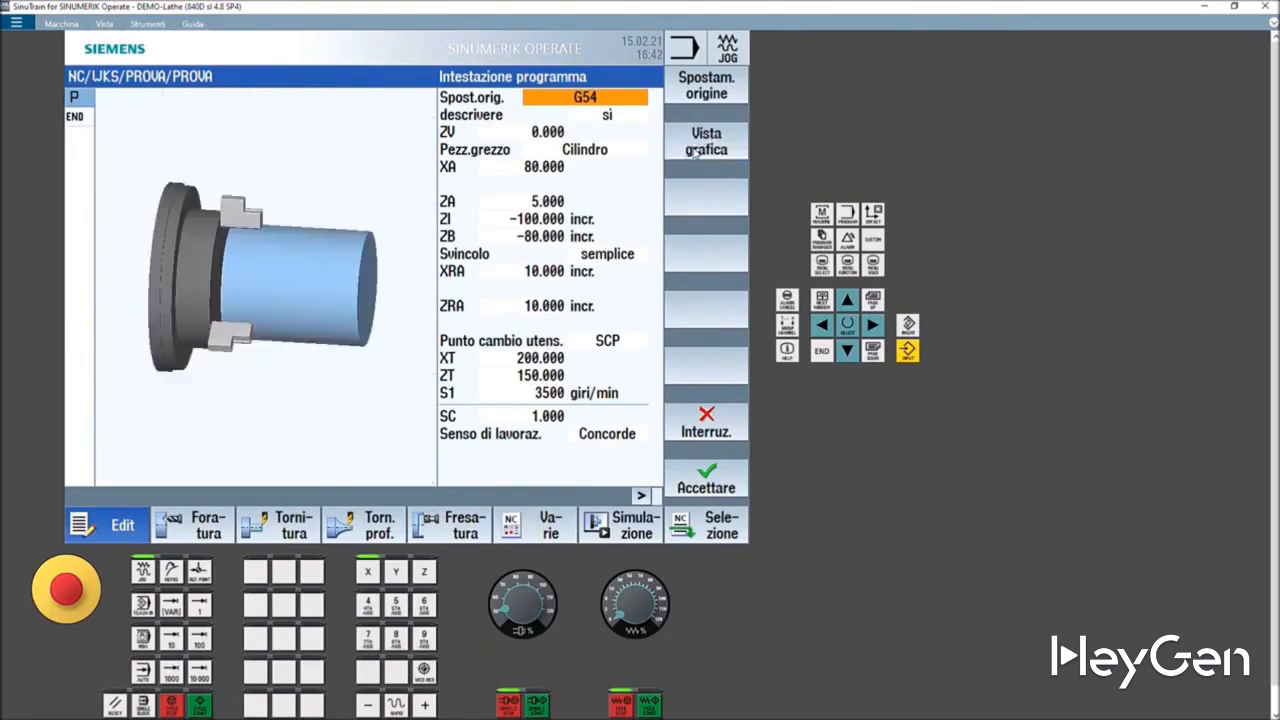
pyautogui.click(535, 127)
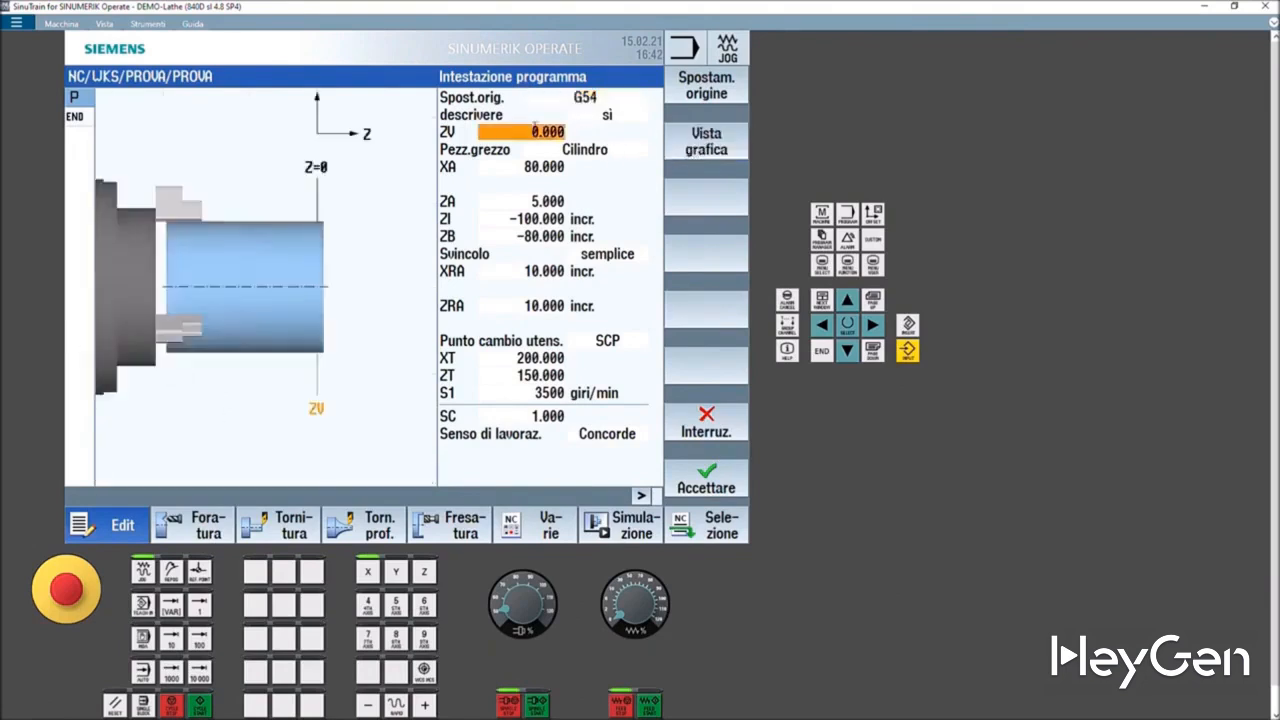
pyautogui.click(547, 149)
pyautogui.click(536, 164)
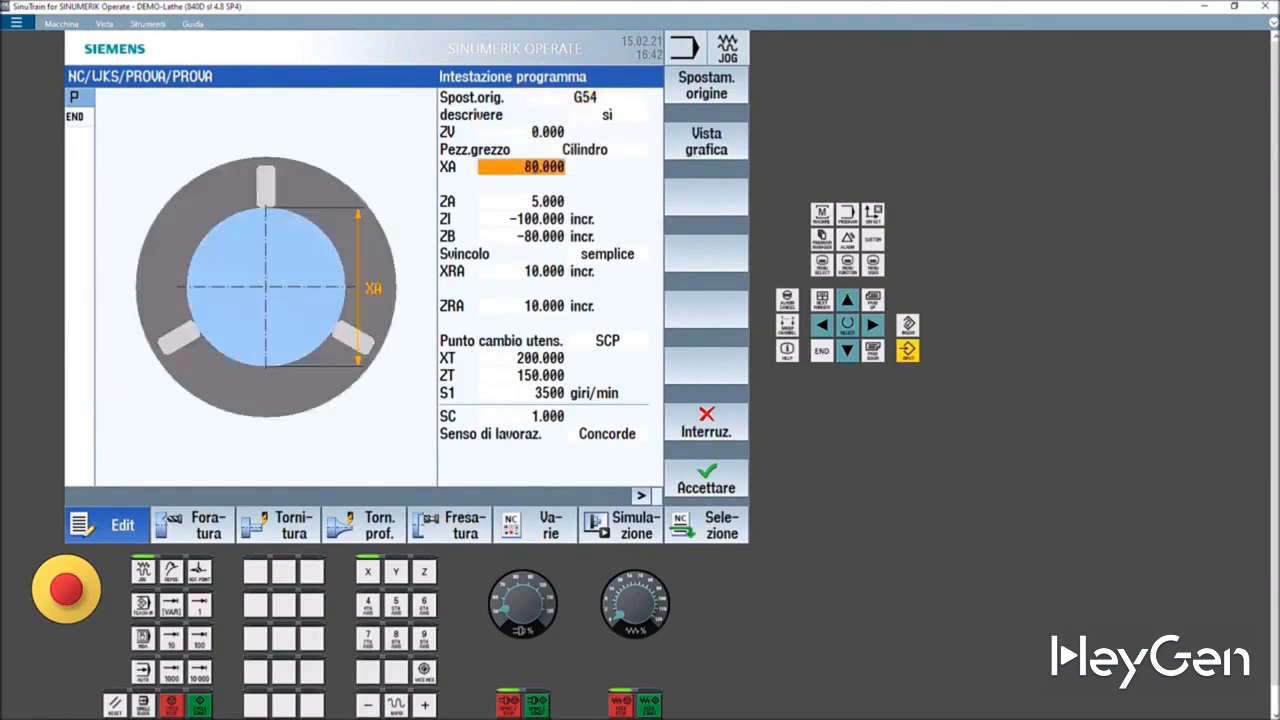
pyautogui.click(530, 201)
pyautogui.click(538, 219)
pyautogui.click(540, 236)
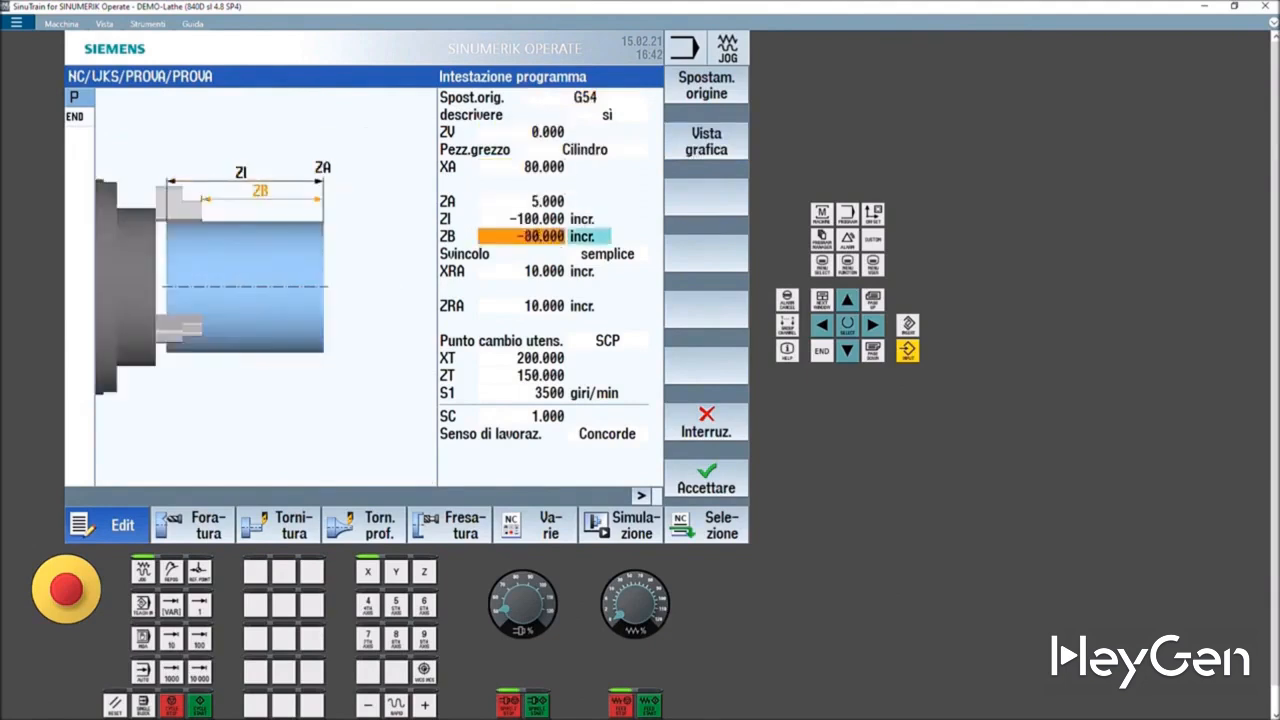
pyautogui.click(530, 204)
pyautogui.click(528, 131)
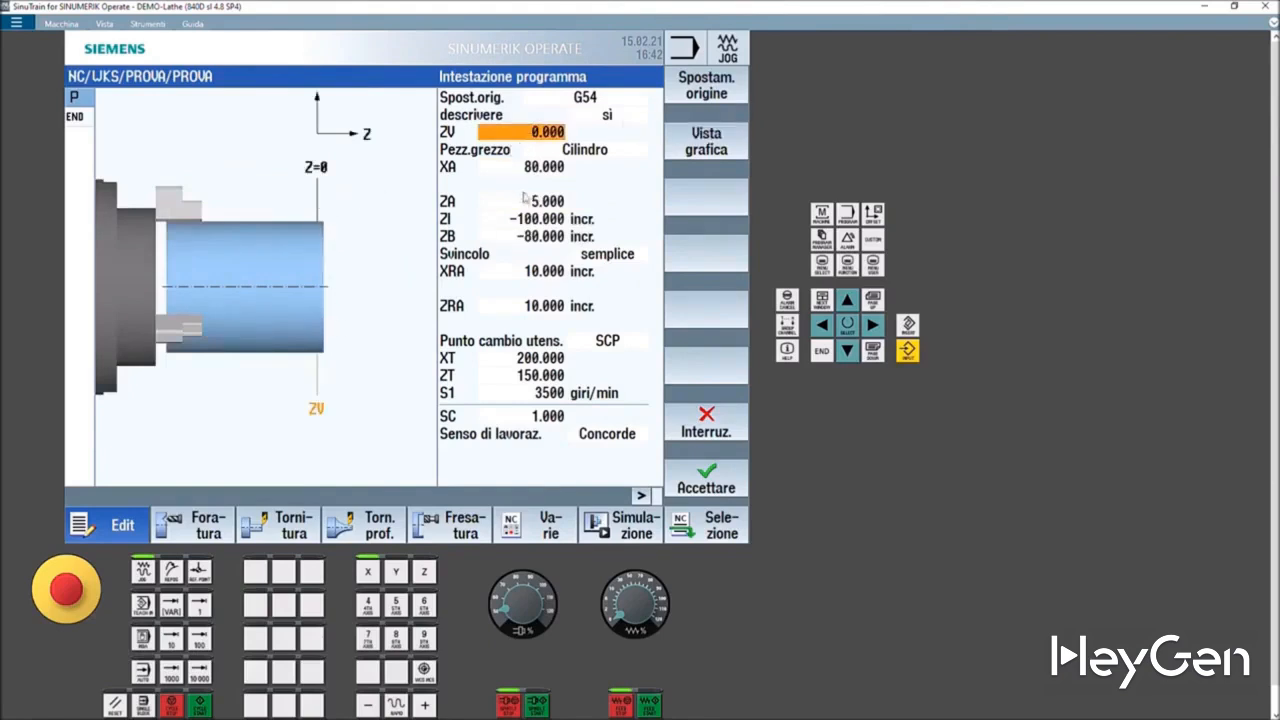
pyautogui.click(544, 168)
pyautogui.click(604, 157)
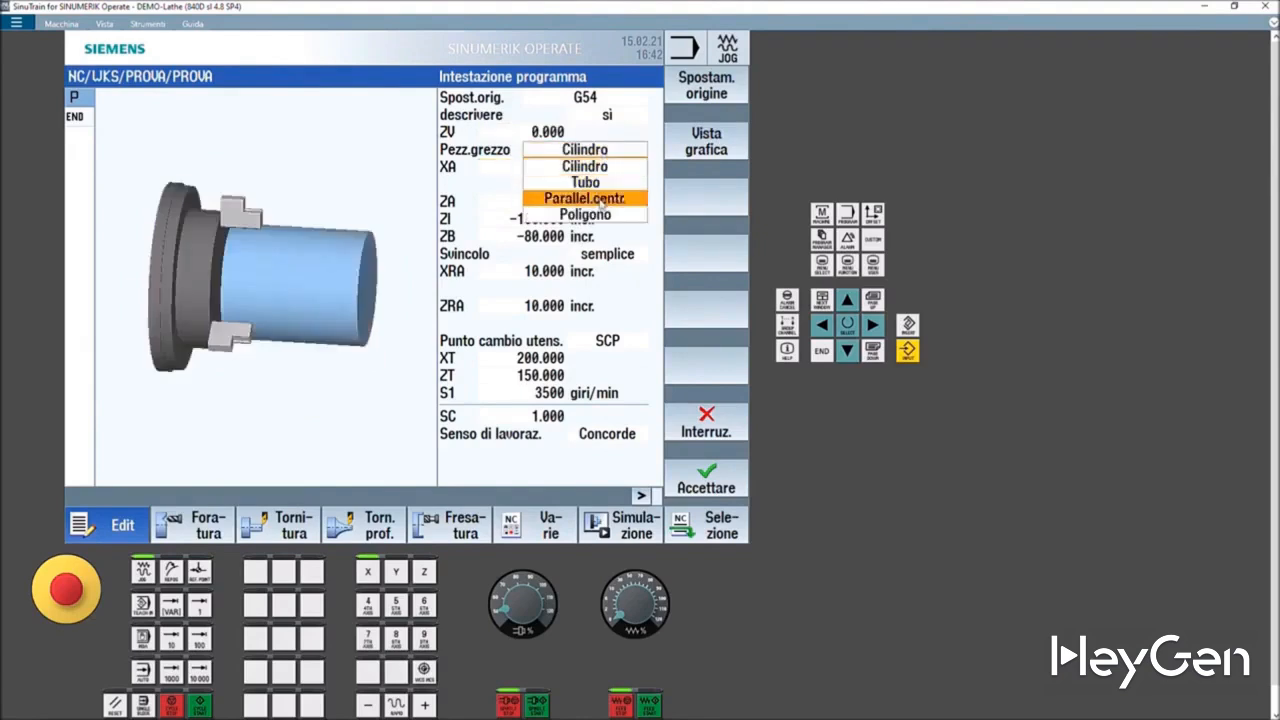
pyautogui.click(588, 166)
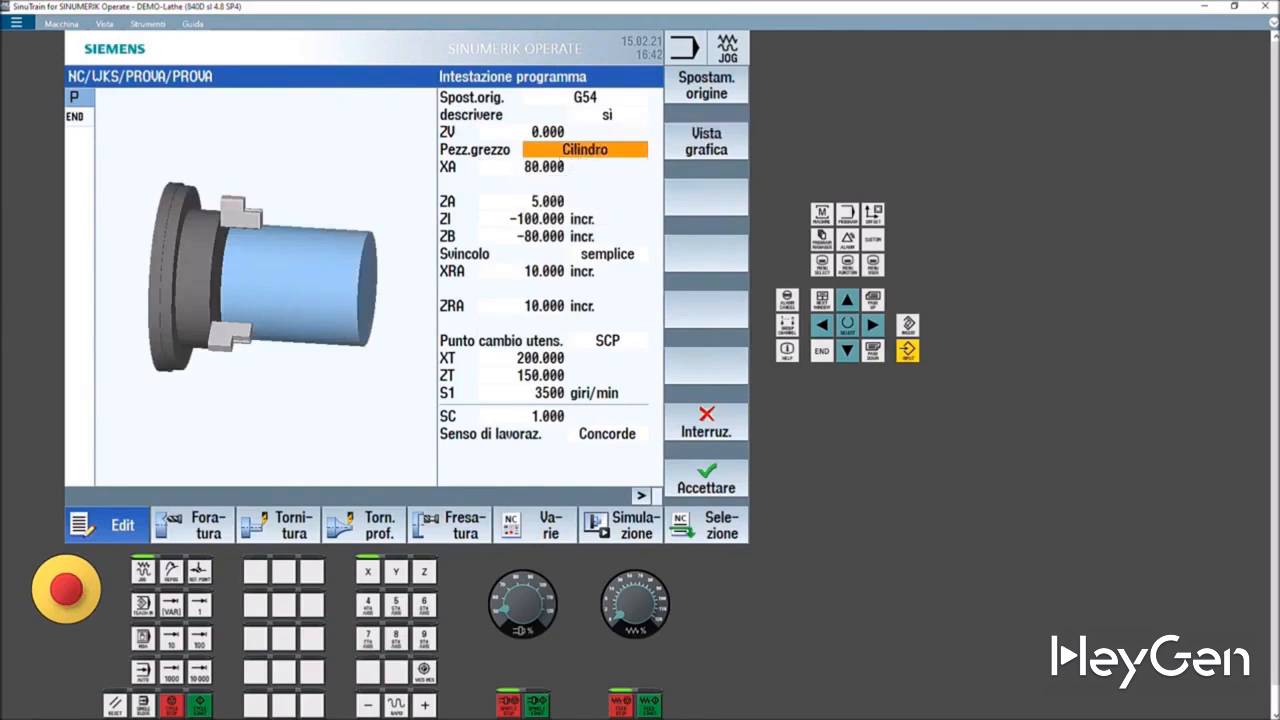
# - Set the blank diameter XA to 100
pyautogui.click(544, 167)
pyautogui.write('100')
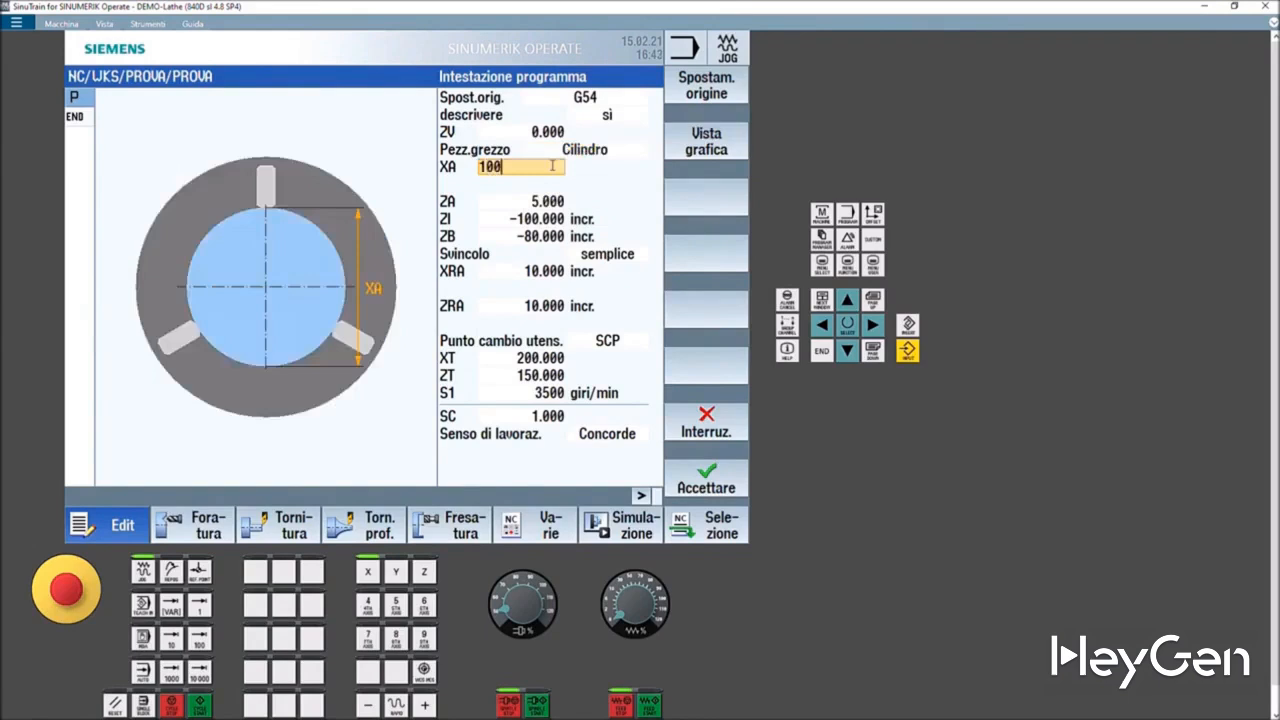
pyautogui.press('Return')
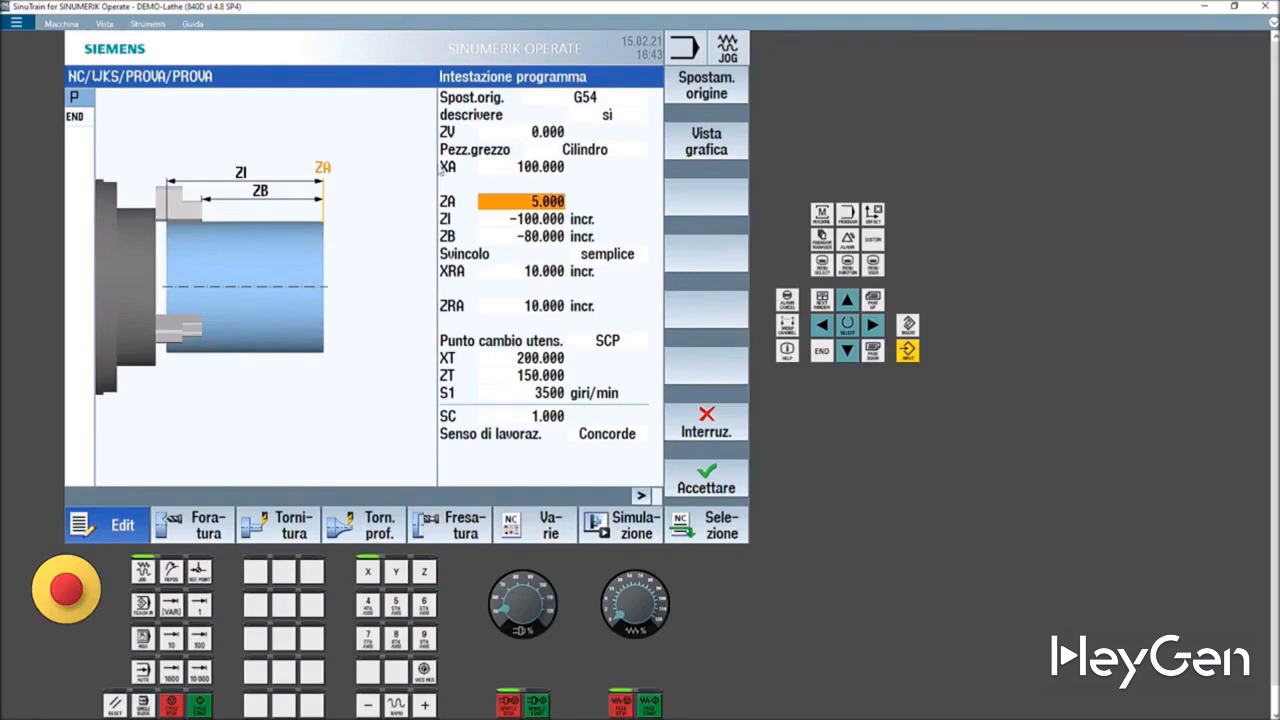
# - Try the ampliato retraction mode in the program header and switch back to semplice
pyautogui.click(525, 218)
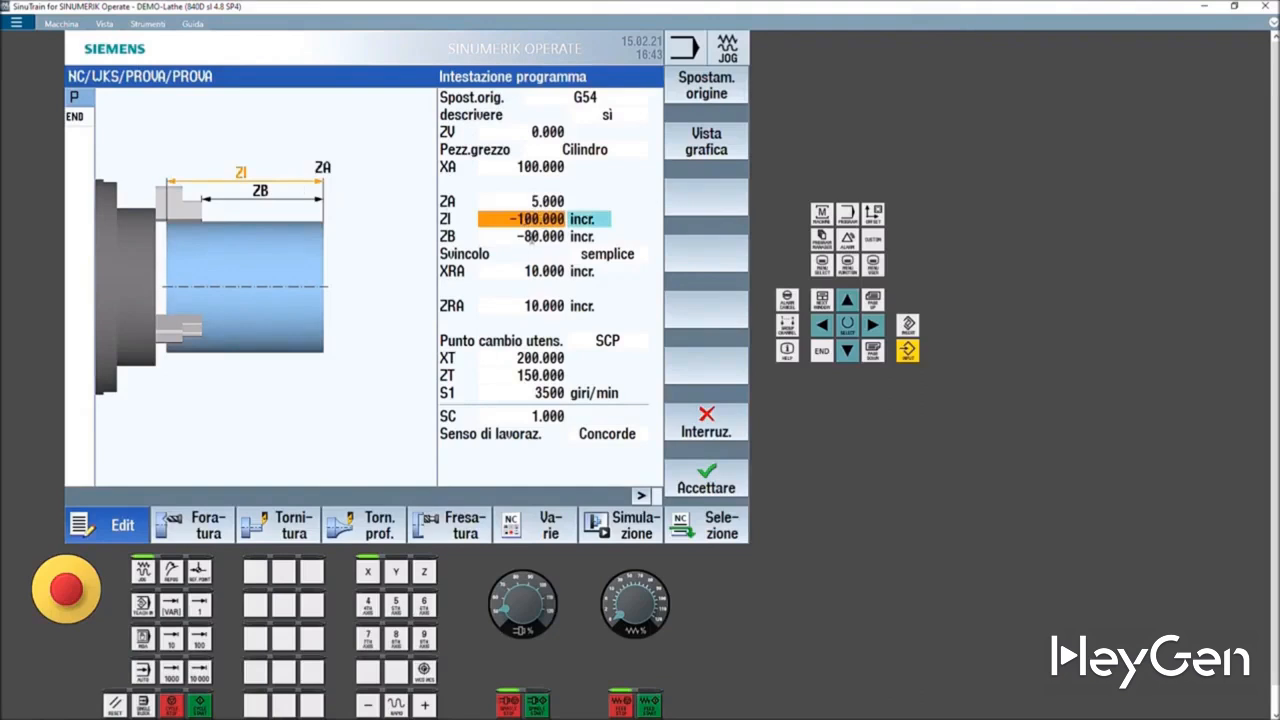
pyautogui.click(532, 237)
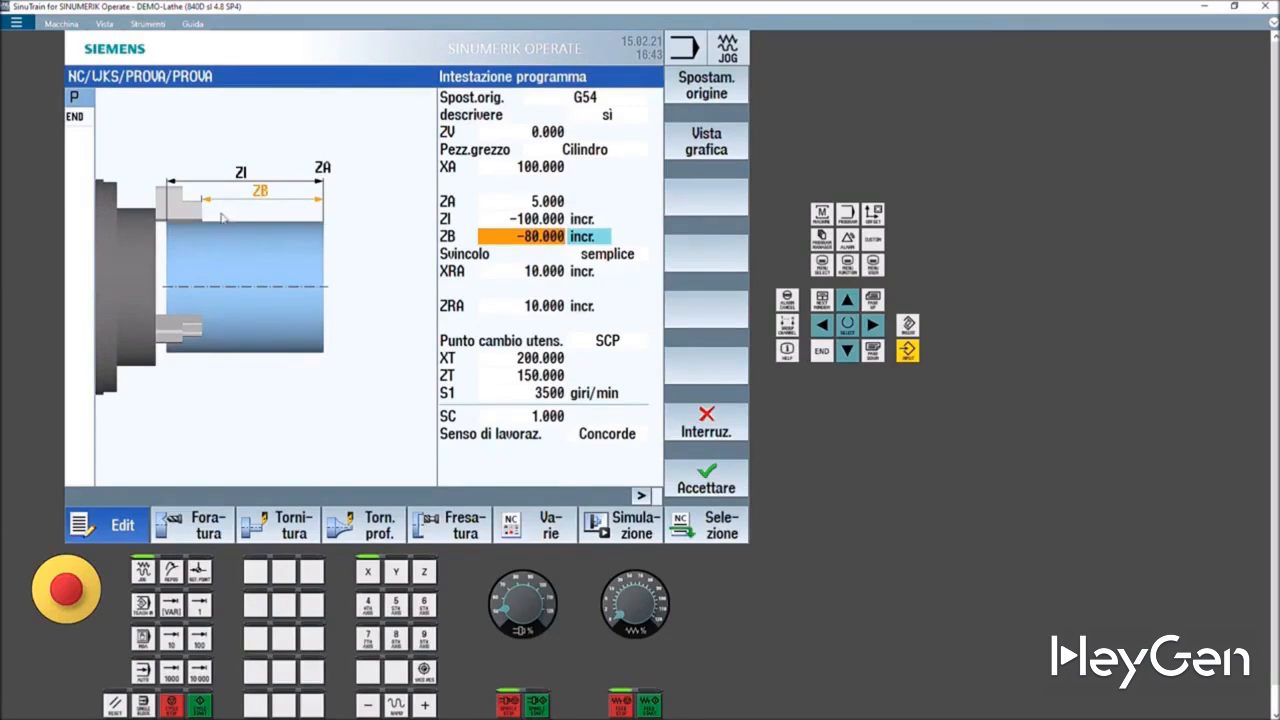
pyautogui.click(625, 258)
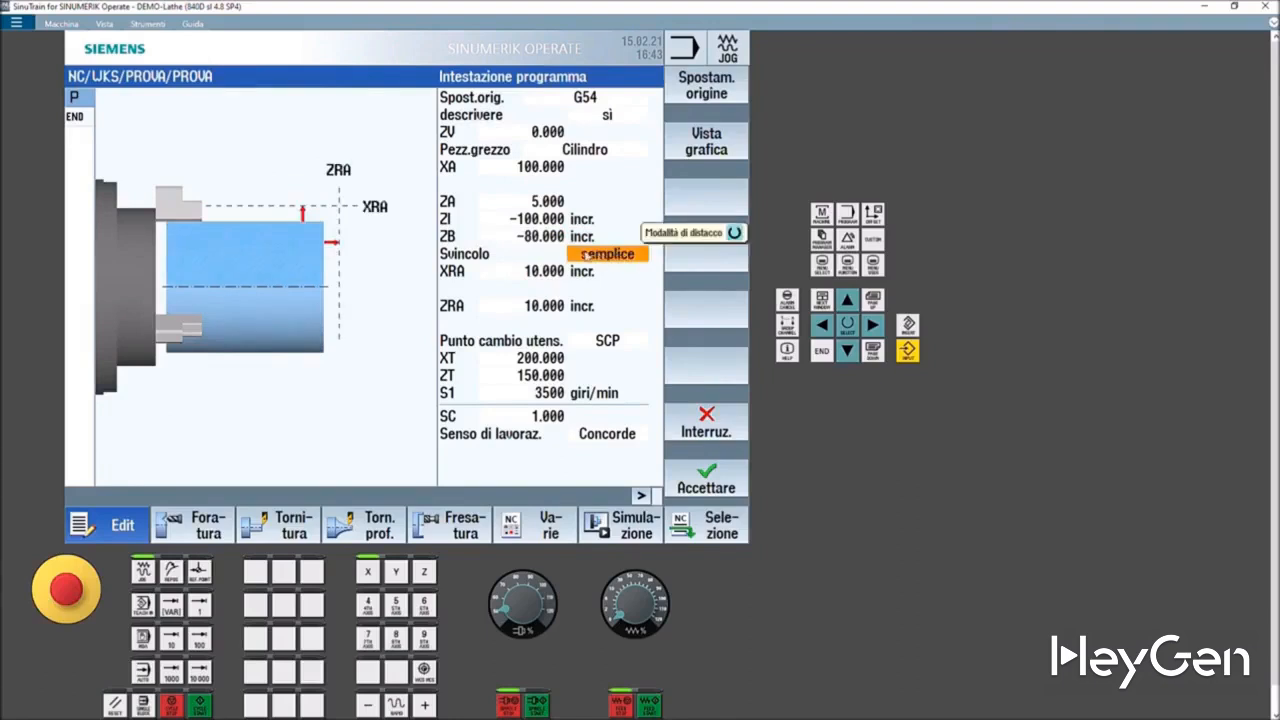
pyautogui.click(598, 258)
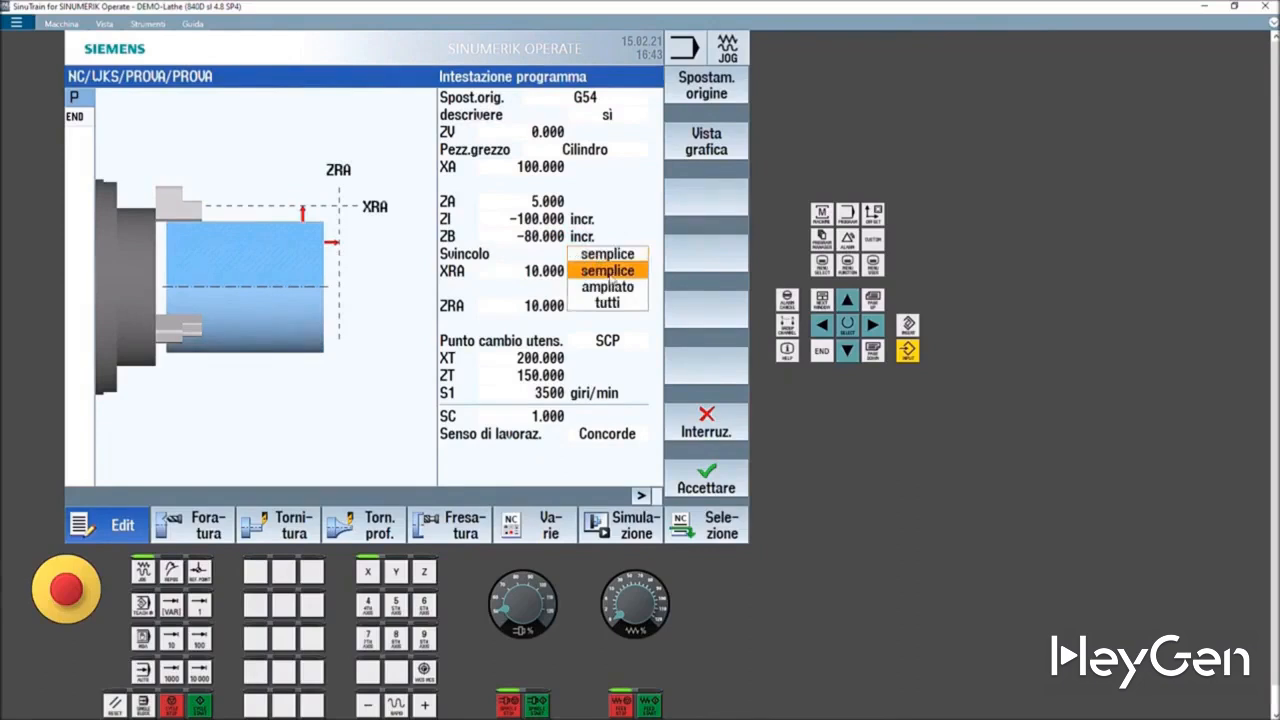
pyautogui.click(610, 287)
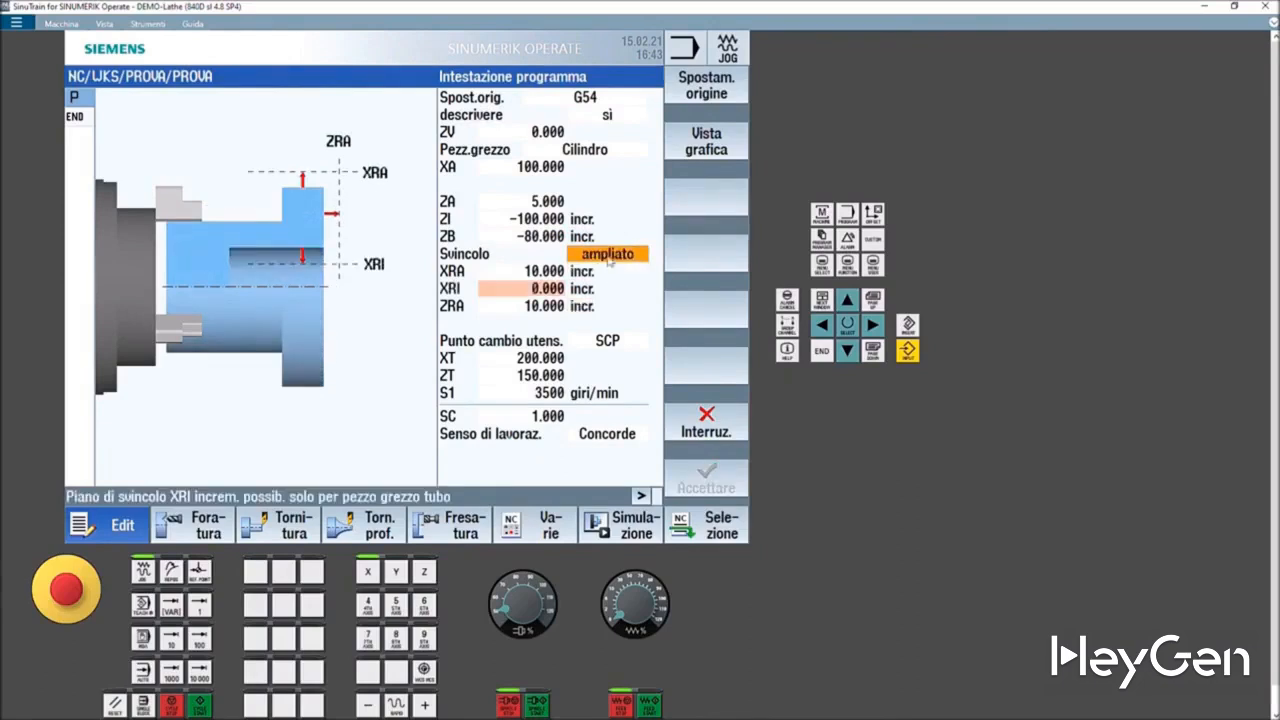
pyautogui.click(609, 260)
pyautogui.click(614, 305)
pyautogui.click(606, 258)
pyautogui.click(611, 272)
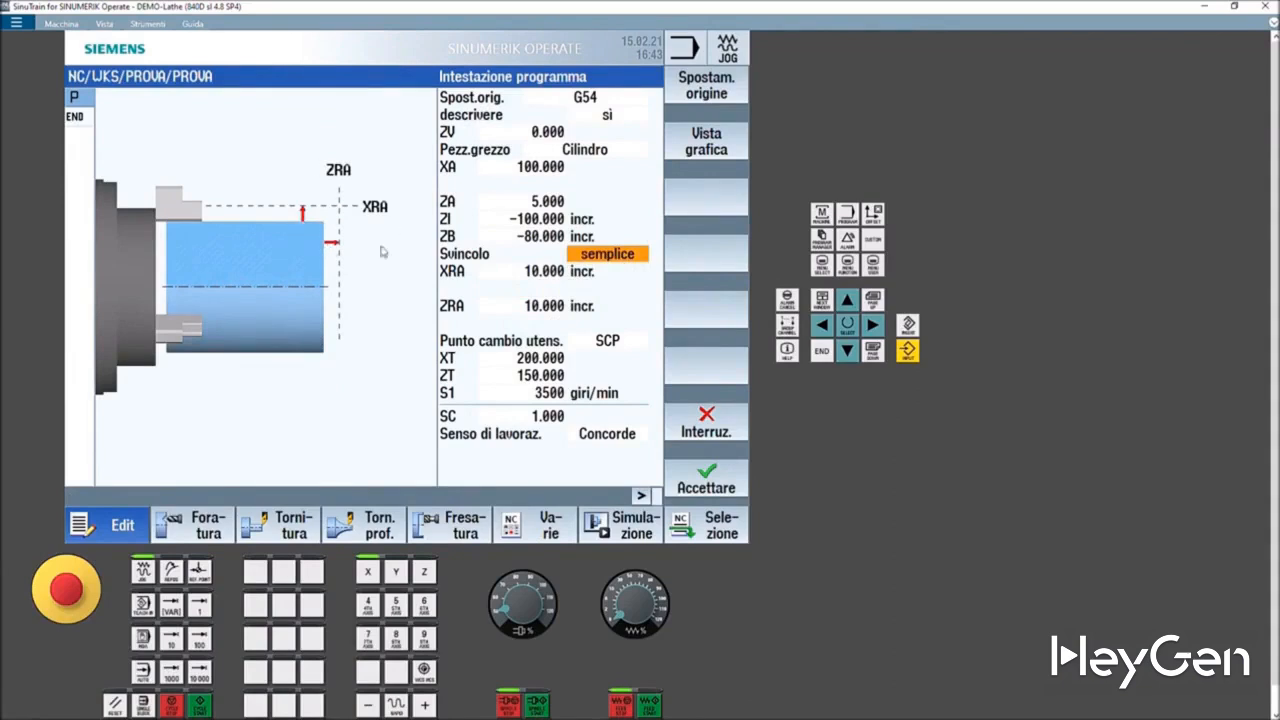
# - Set the retraction mode Svincolo to tutti
pyautogui.click(604, 257)
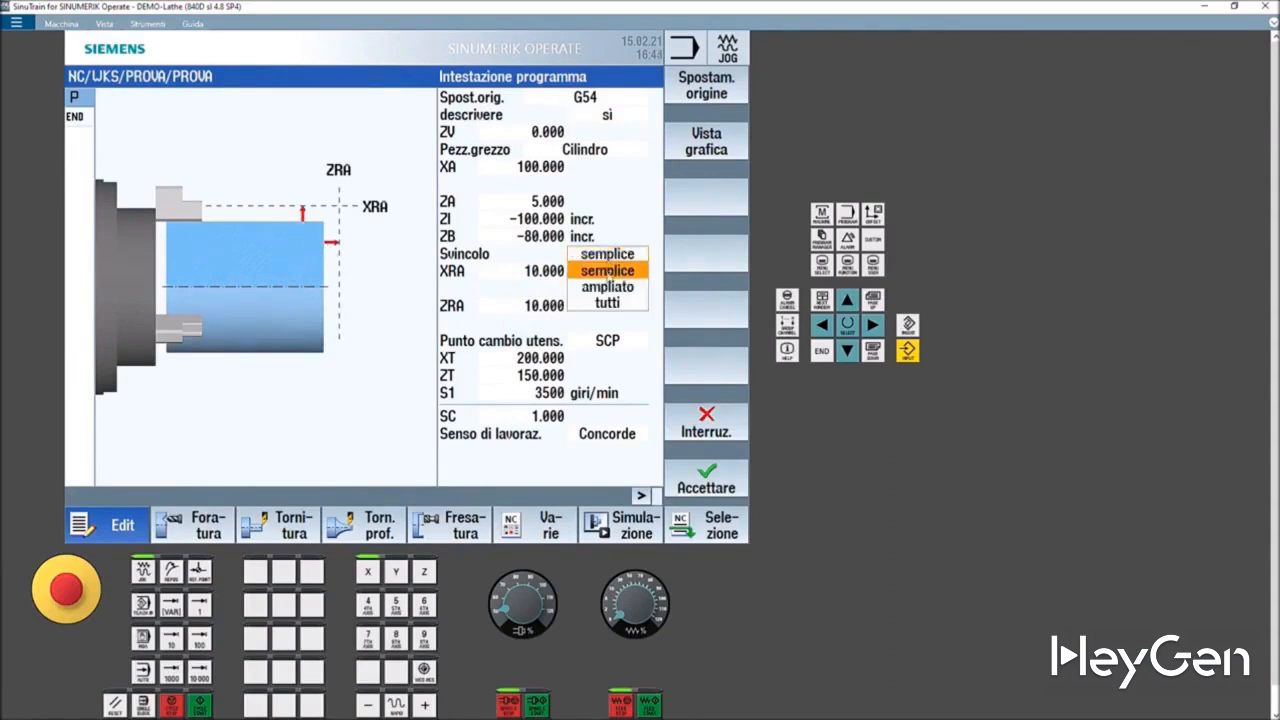
pyautogui.click(607, 277)
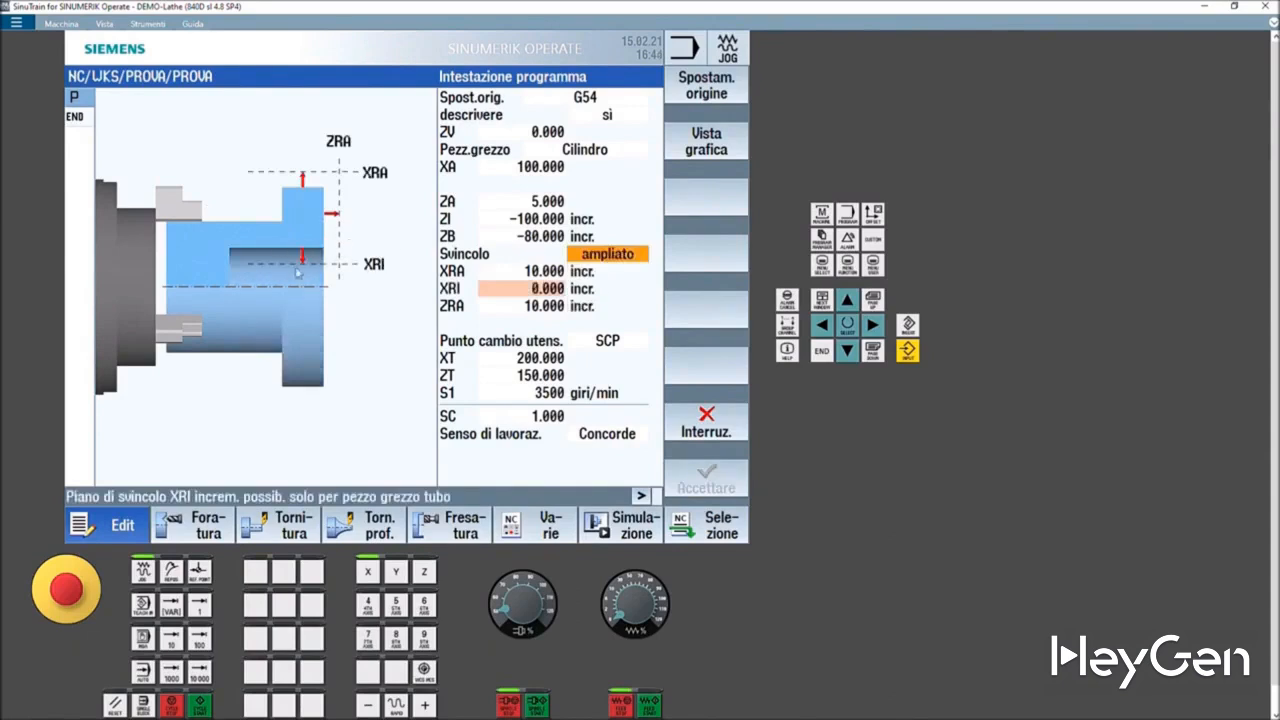
pyautogui.click(622, 254)
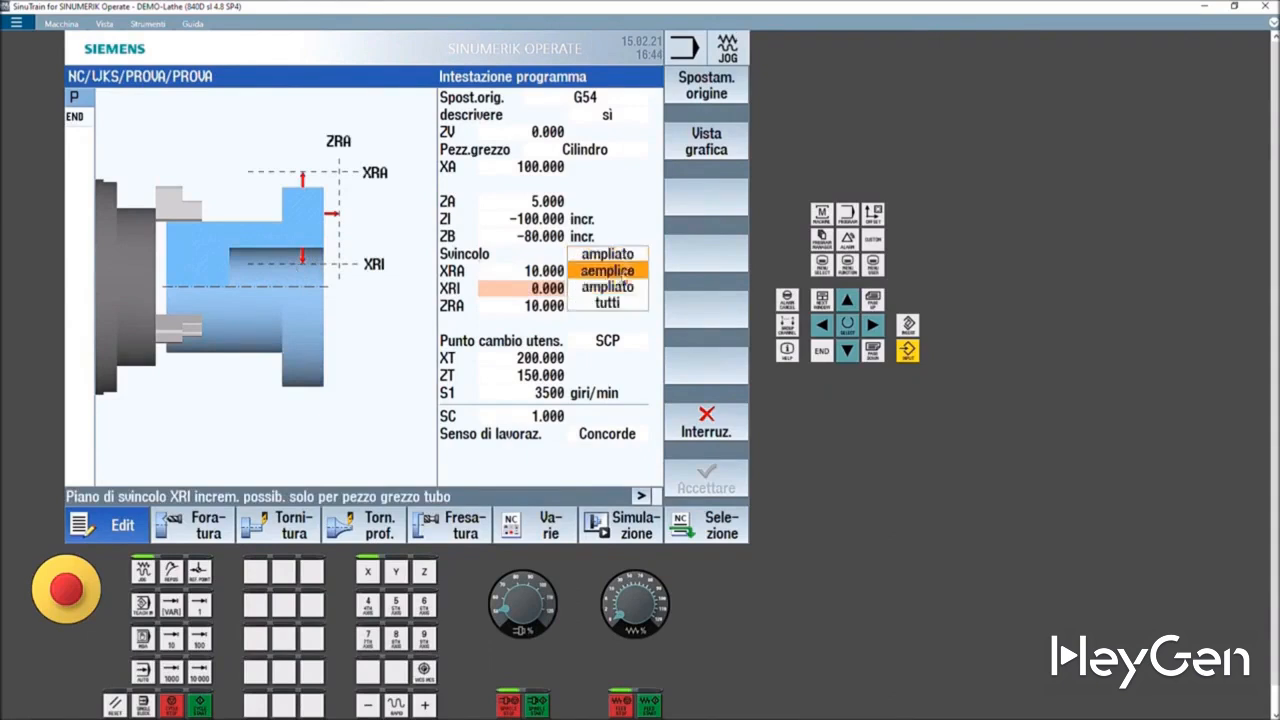
pyautogui.click(607, 295)
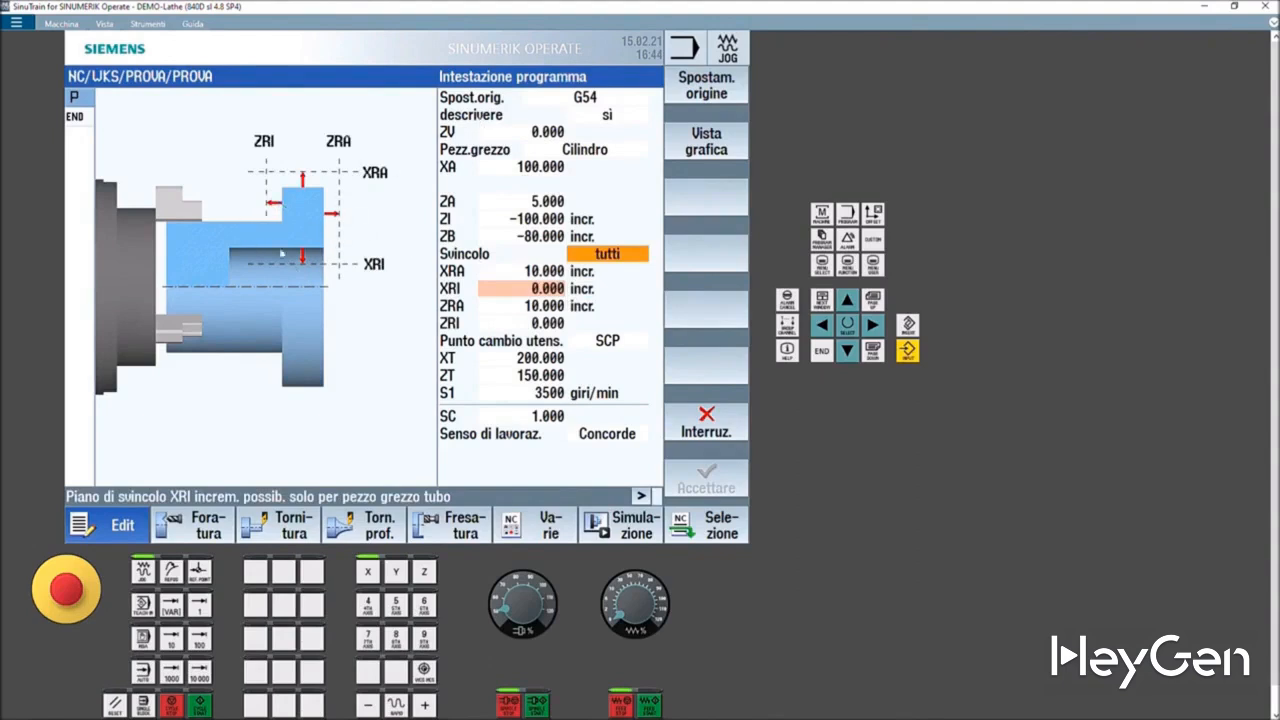
# - Set the retraction plane XRA to 200
pyautogui.click(556, 272)
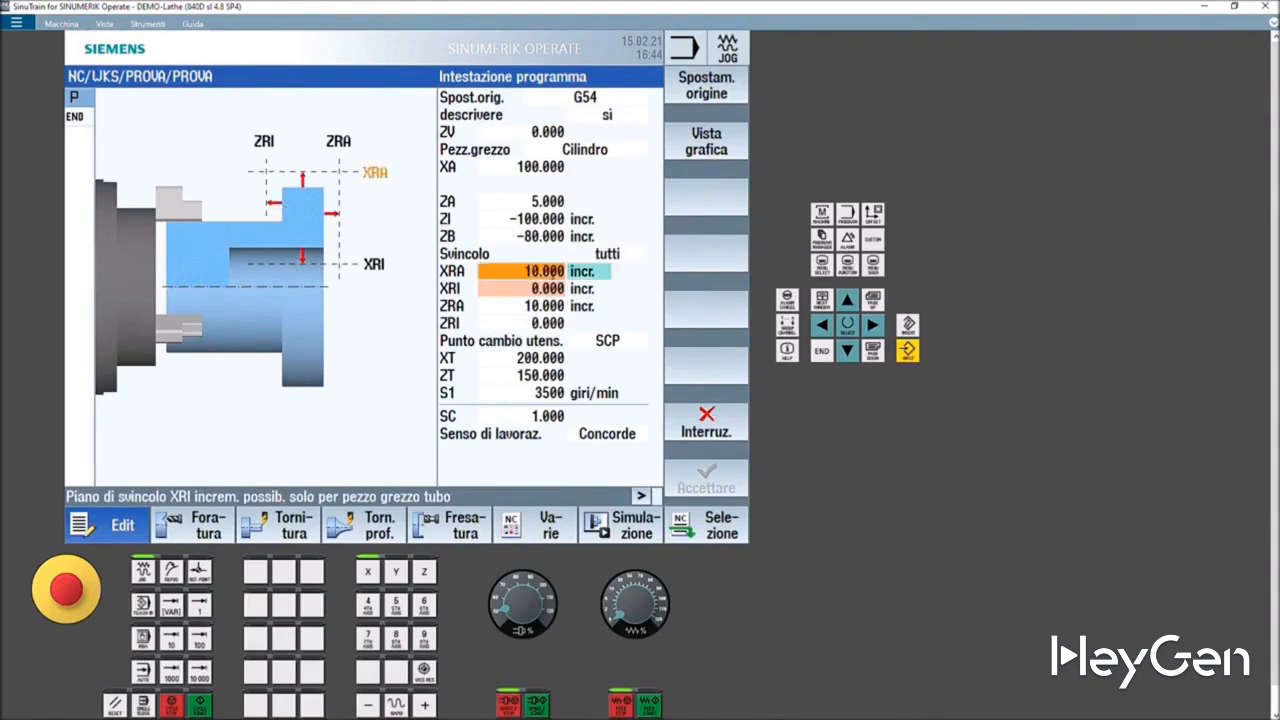
pyautogui.click(542, 290)
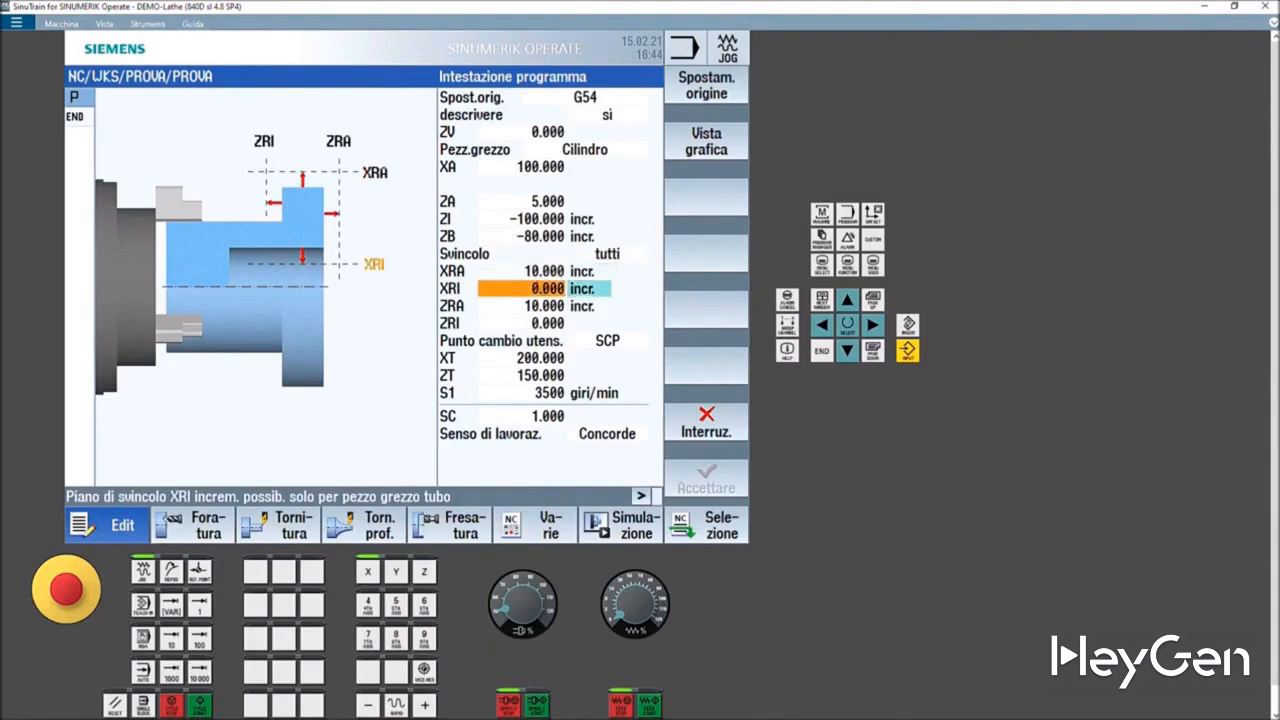
pyautogui.click(548, 306)
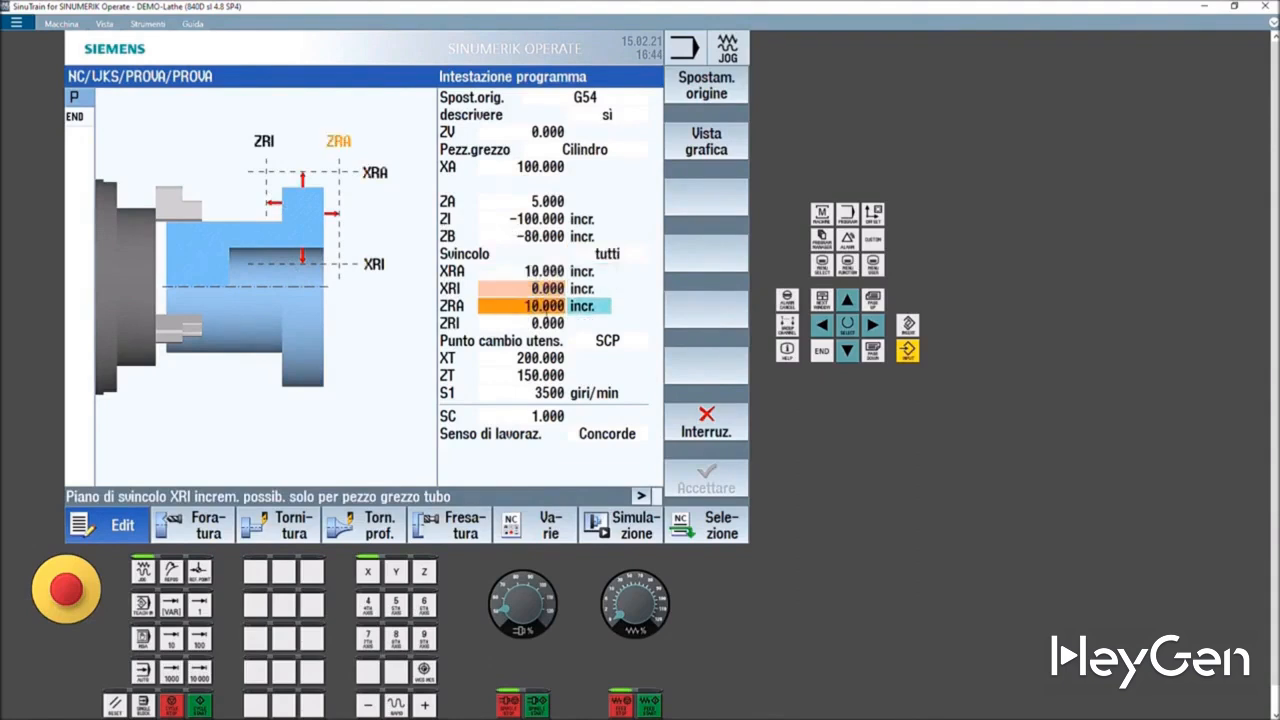
pyautogui.click(537, 273)
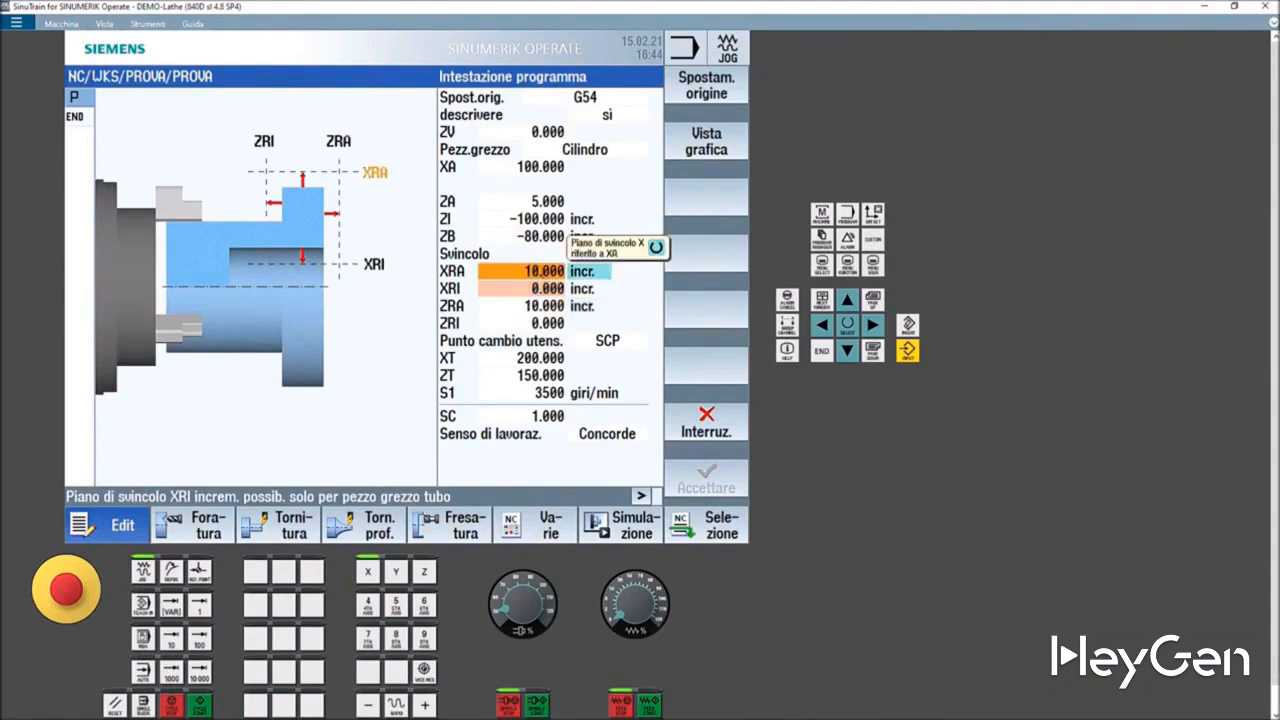
pyautogui.click(520, 271)
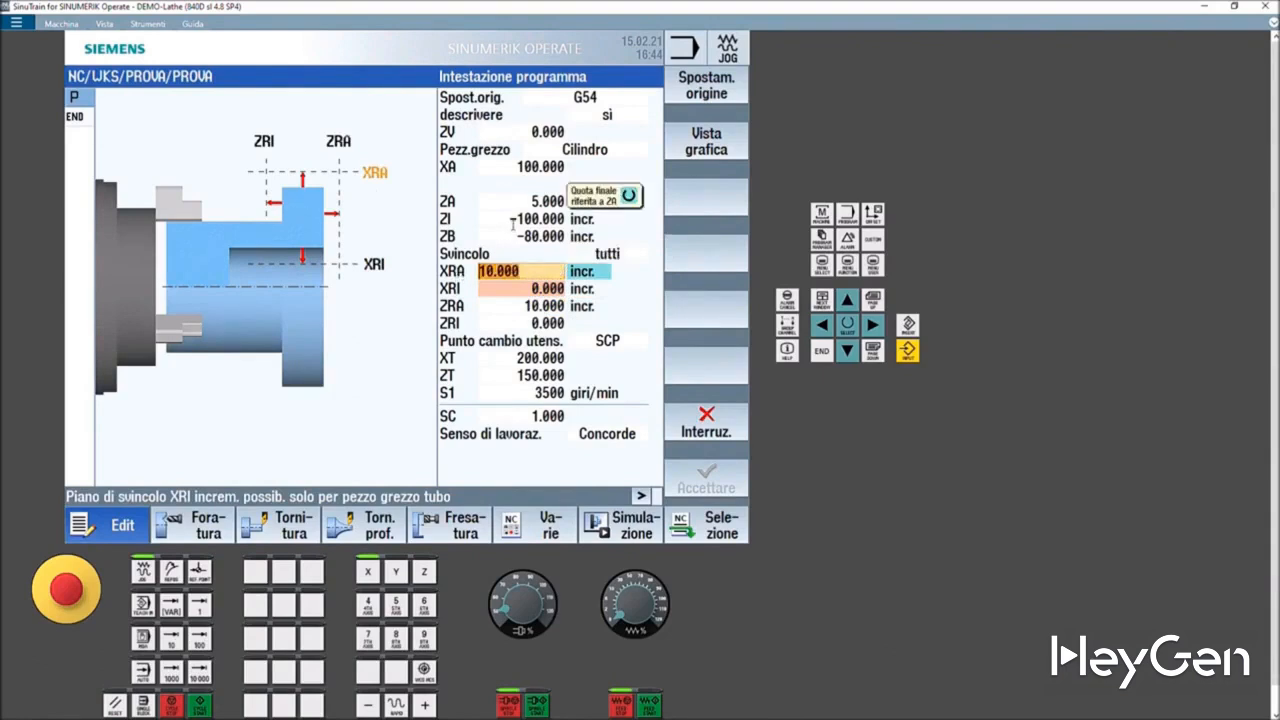
pyautogui.click(497, 272)
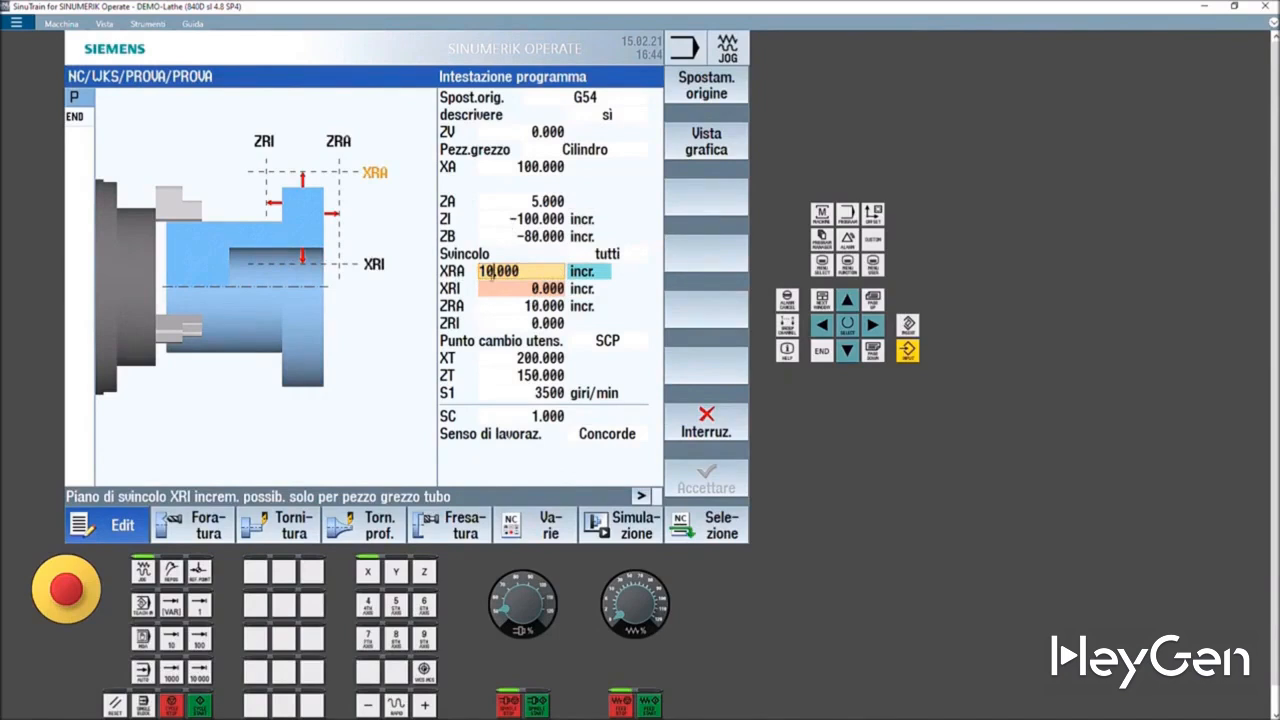
pyautogui.write('0')
pyautogui.write('2')
# - Set the retraction plane ZRA to 200
pyautogui.click(535, 307)
pyautogui.click(540, 306)
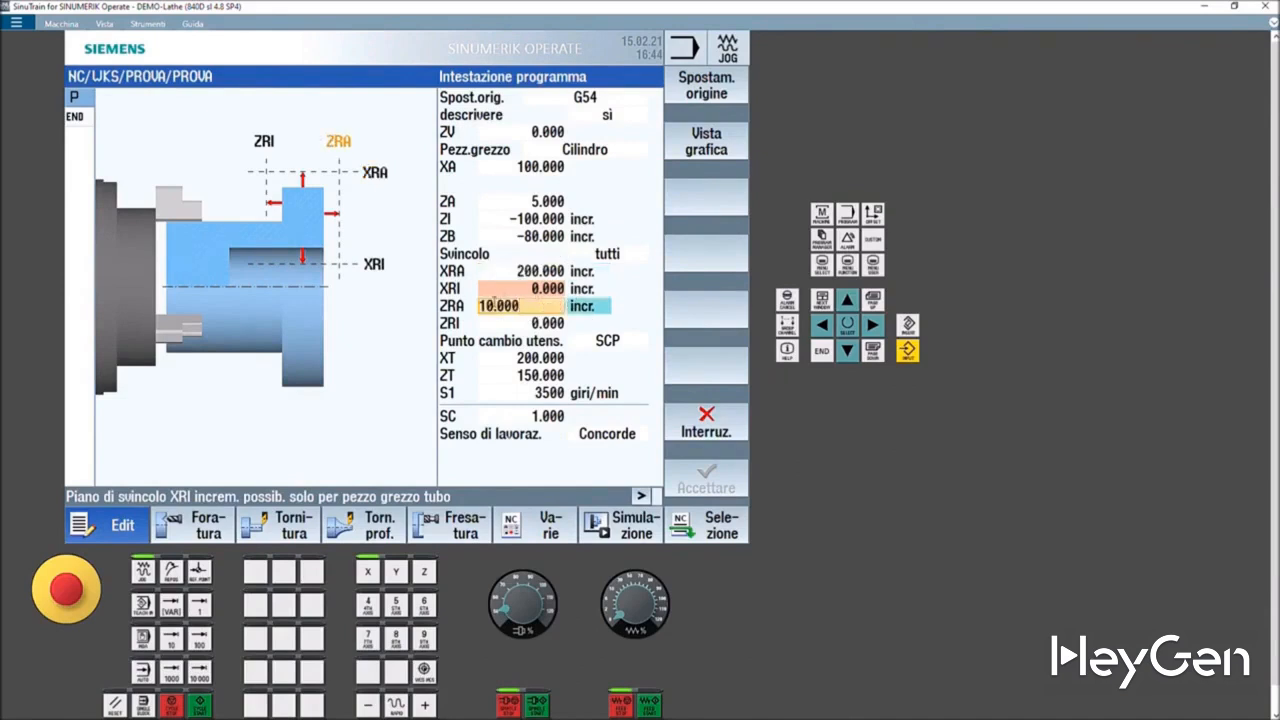
pyautogui.press('BackSpace')
pyautogui.press('BackSpace')
pyautogui.write('200')
pyautogui.press('Return')
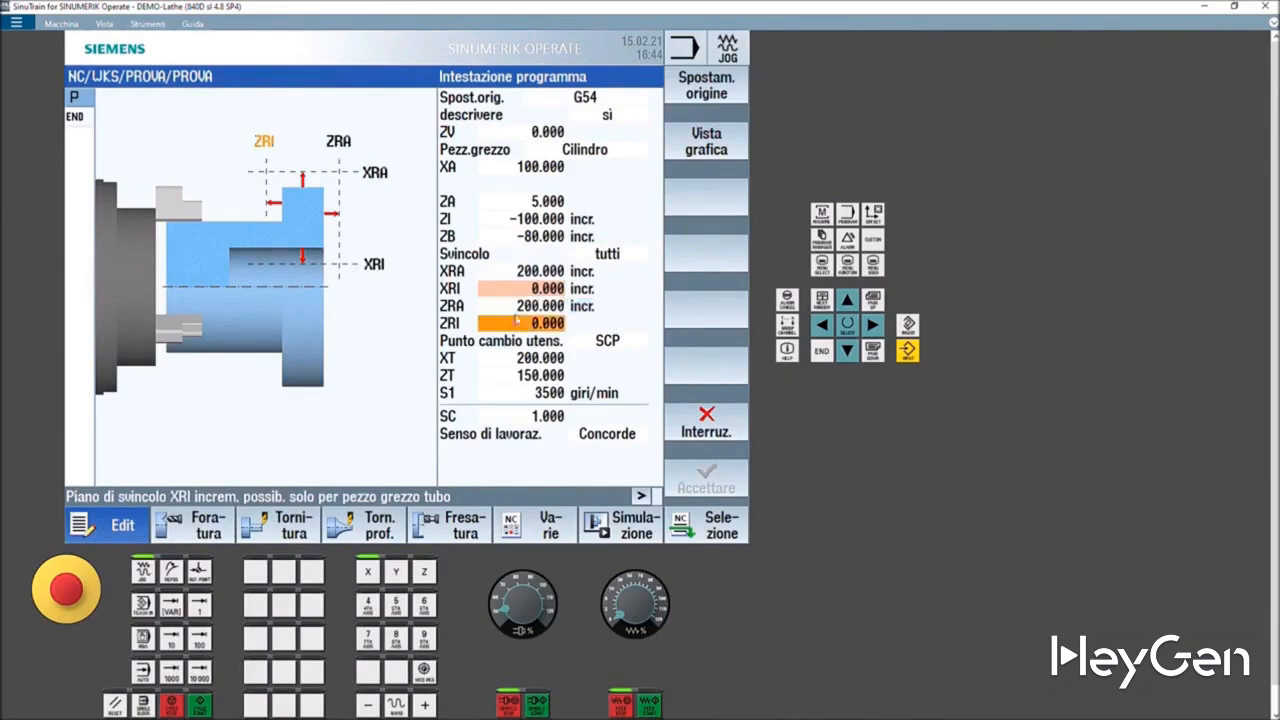
# - Review the XRA increment mode, tool change point SCP and spindle speed S1 fields of the program header
pyautogui.click(578, 272)
pyautogui.click(580, 272)
pyautogui.click(587, 274)
pyautogui.click(587, 274)
pyautogui.click(587, 274)
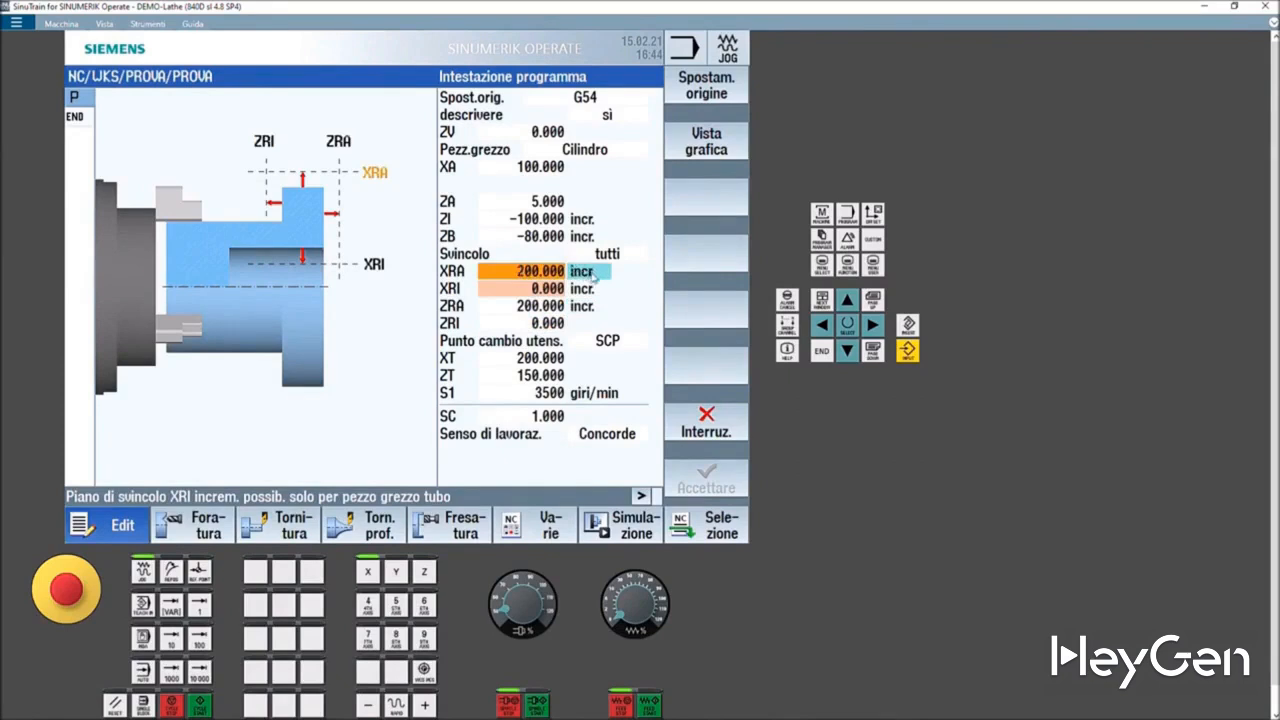
pyautogui.click(587, 276)
pyautogui.click(573, 274)
pyautogui.click(605, 345)
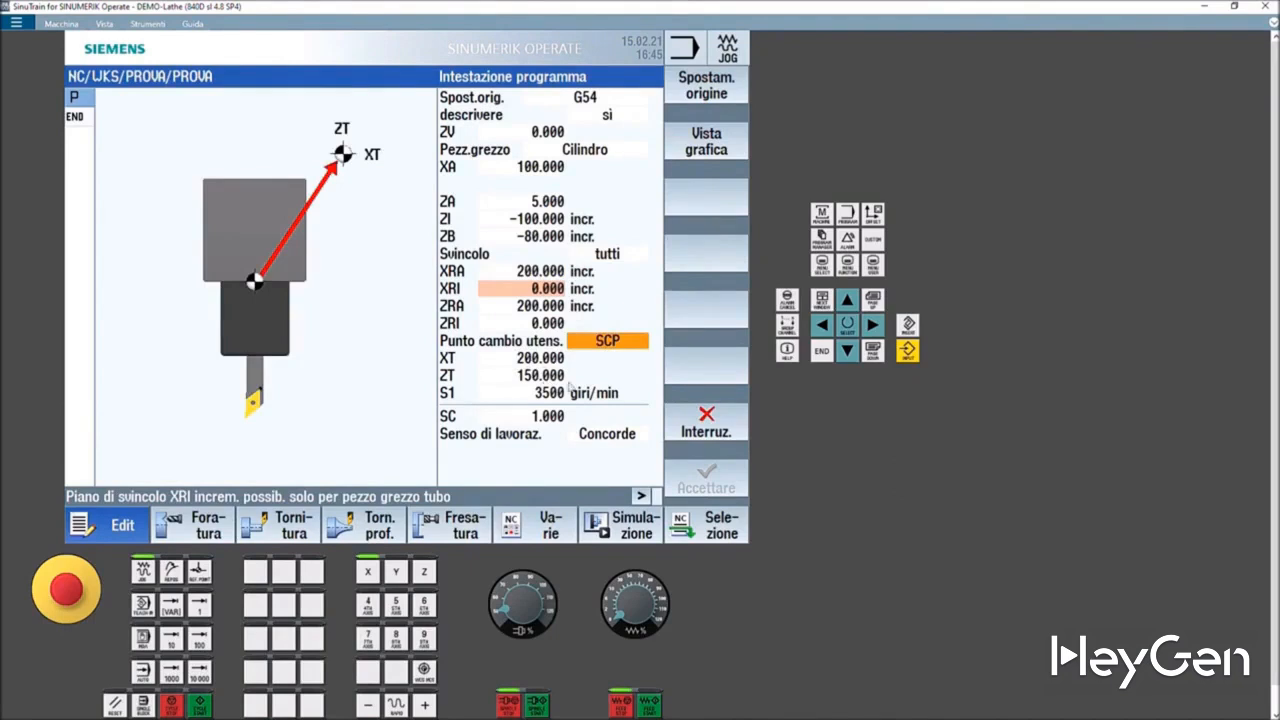
pyautogui.click(546, 394)
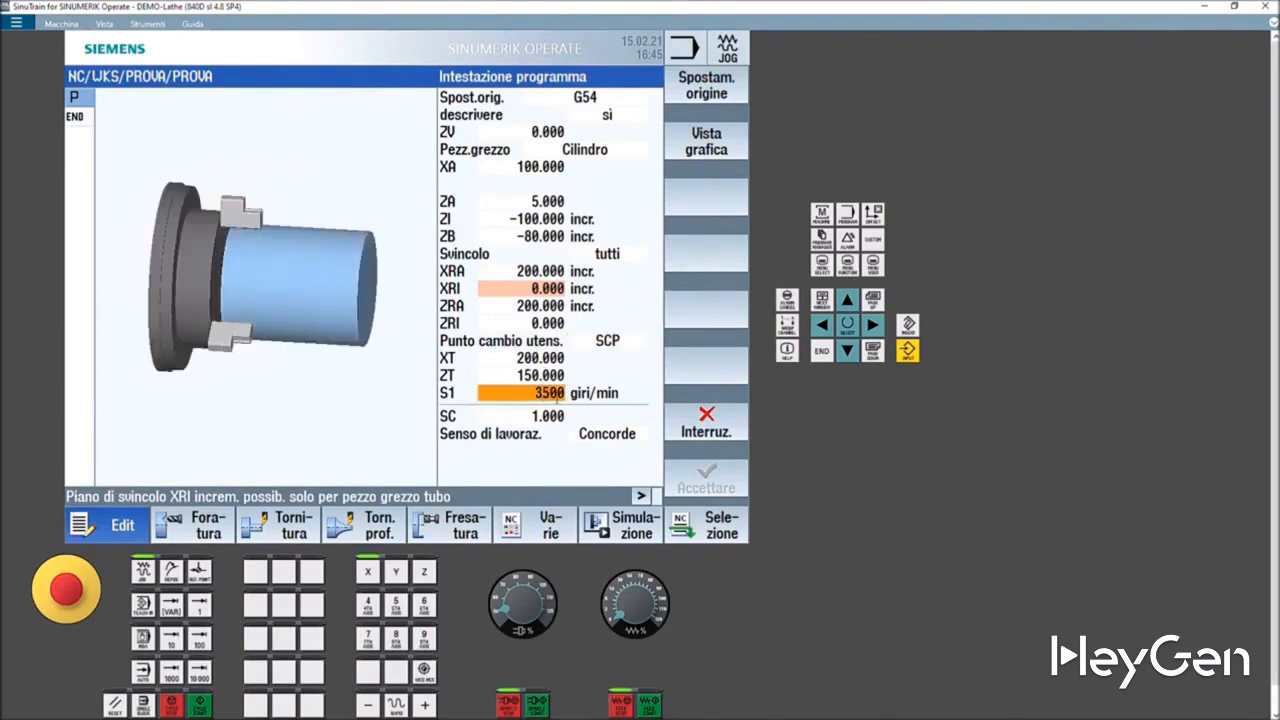
pyautogui.click(548, 416)
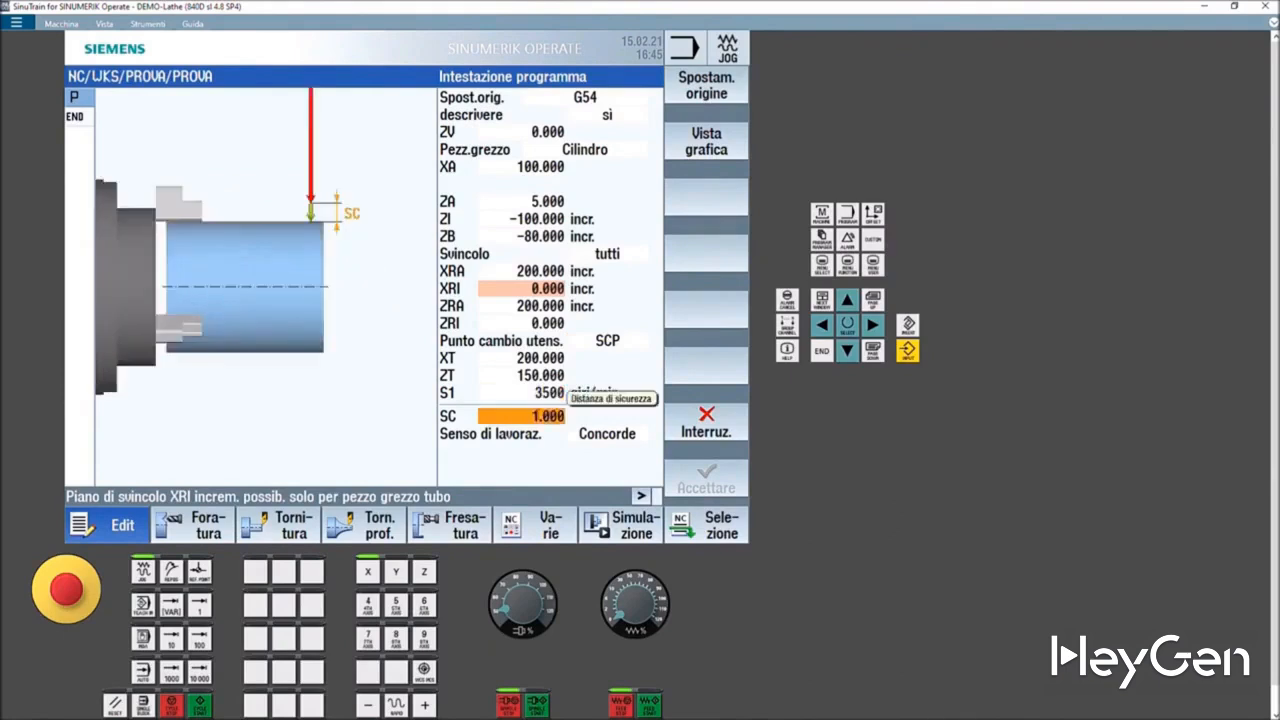
# - Set the safety distance SC to 5
pyautogui.click(540, 418)
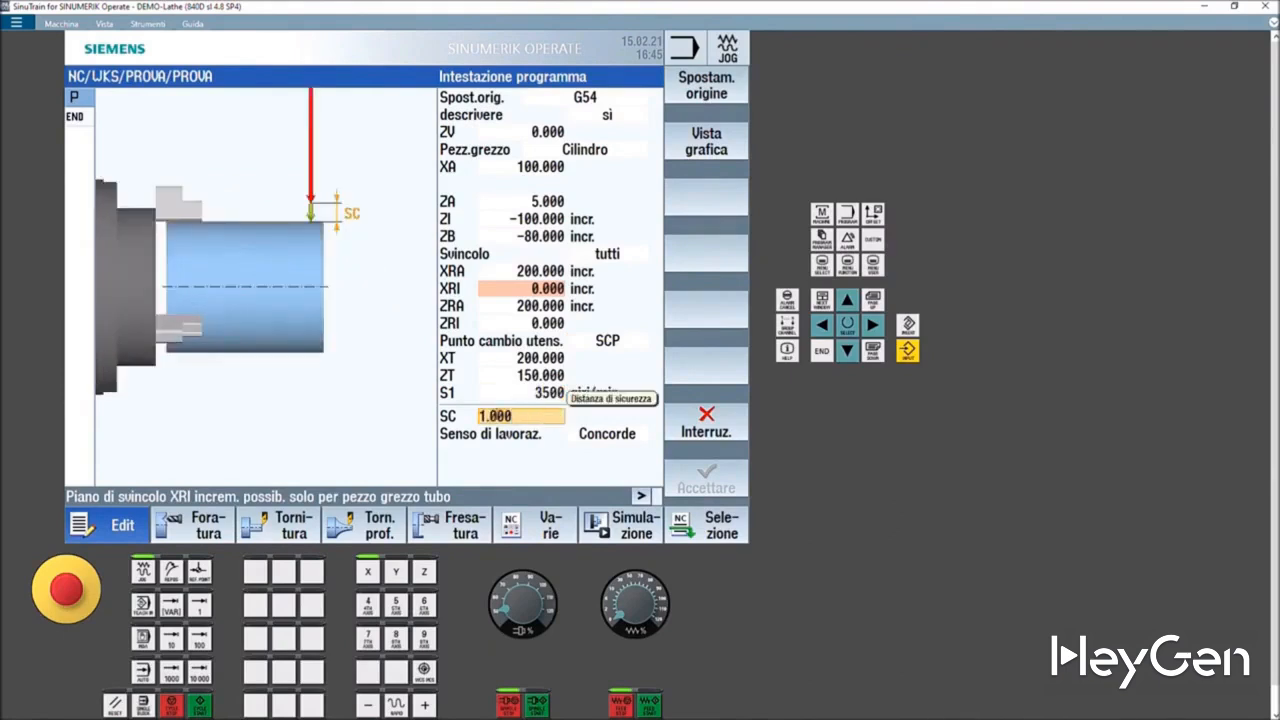
pyautogui.press('BackSpace')
pyautogui.write('5')
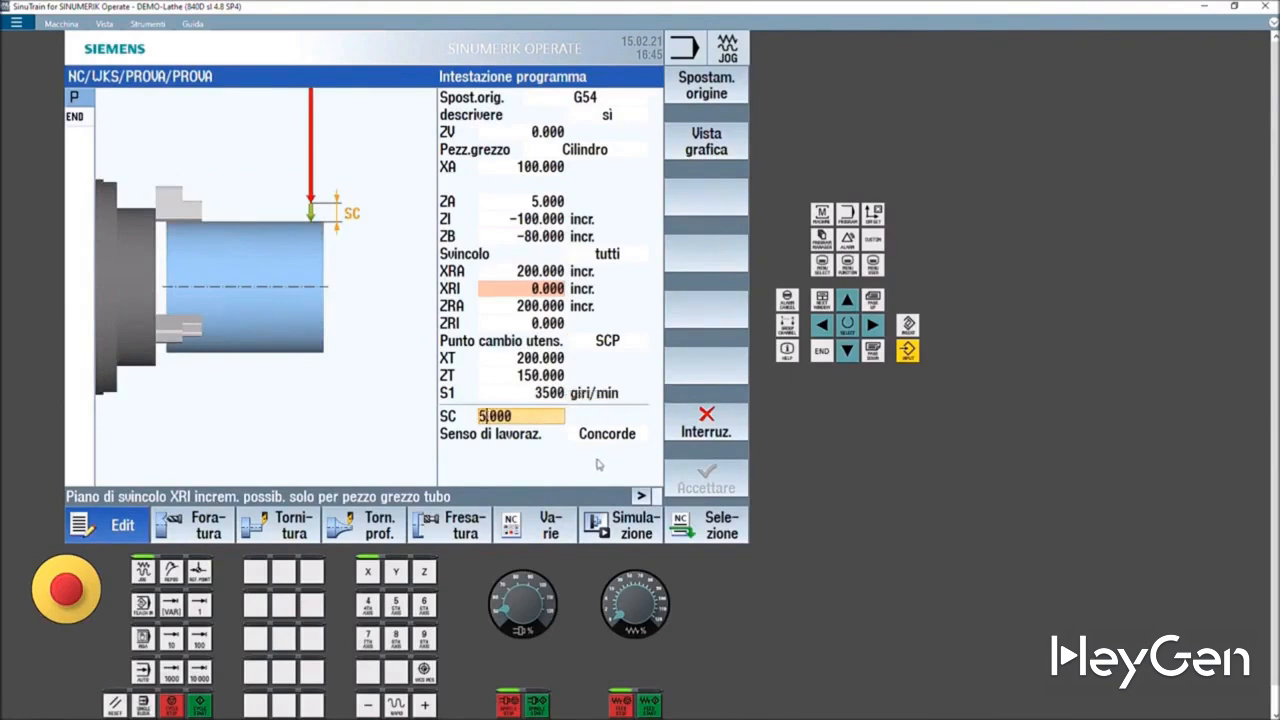
# - Try the Discorde machining direction and switch back to Concorde
pyautogui.click(599, 439)
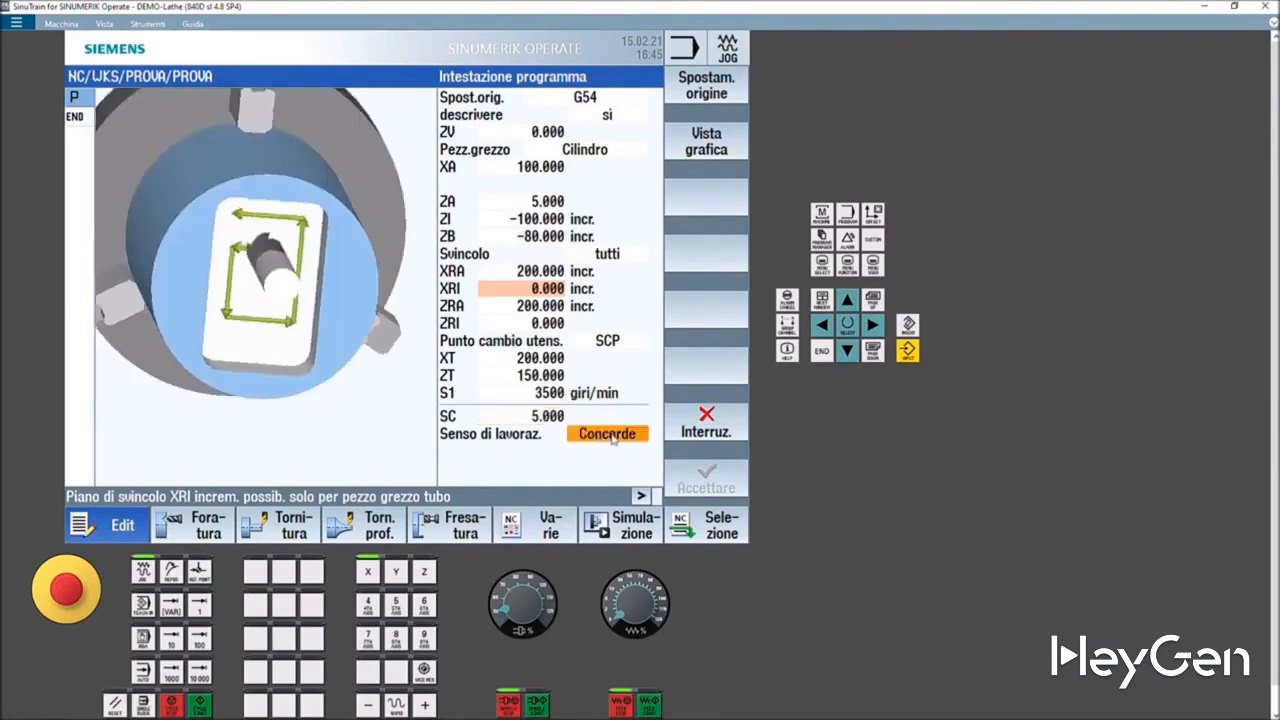
pyautogui.click(612, 438)
pyautogui.click(606, 466)
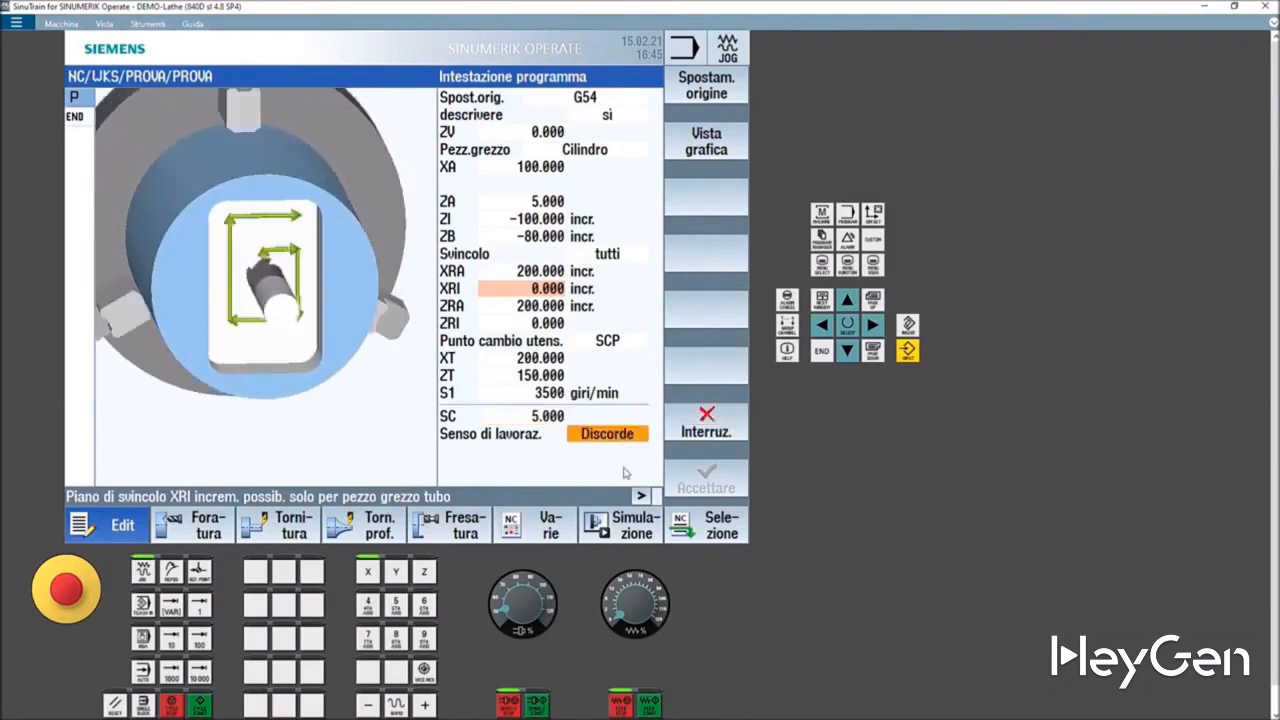
pyautogui.click(601, 436)
pyautogui.click(606, 451)
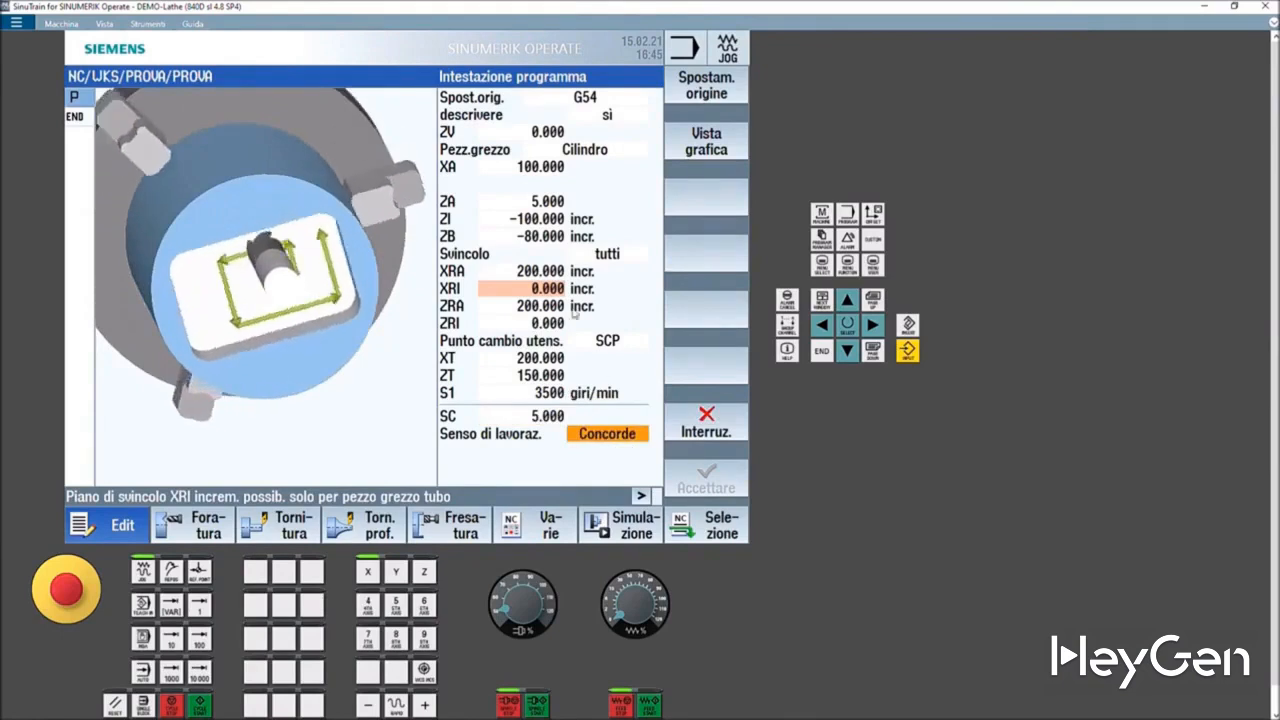
# - Set the retraction mode Svincolo to semplice
pyautogui.click(538, 286)
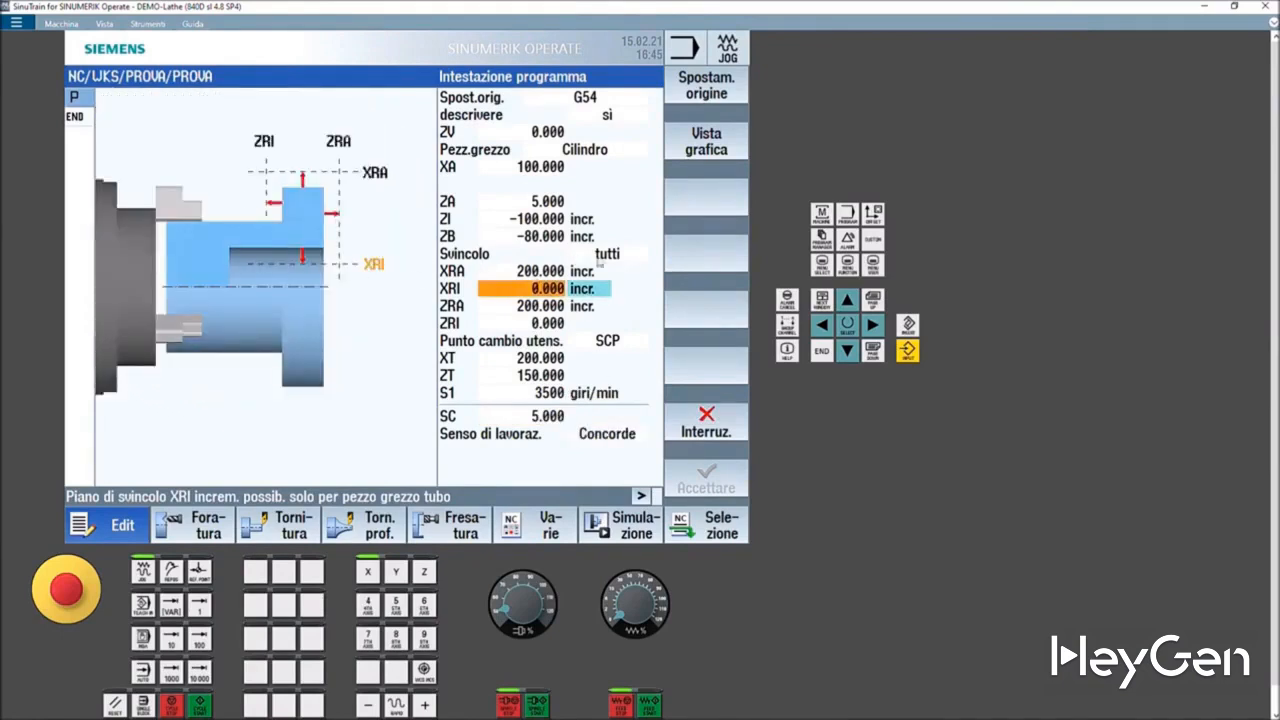
pyautogui.click(605, 256)
pyautogui.click(607, 258)
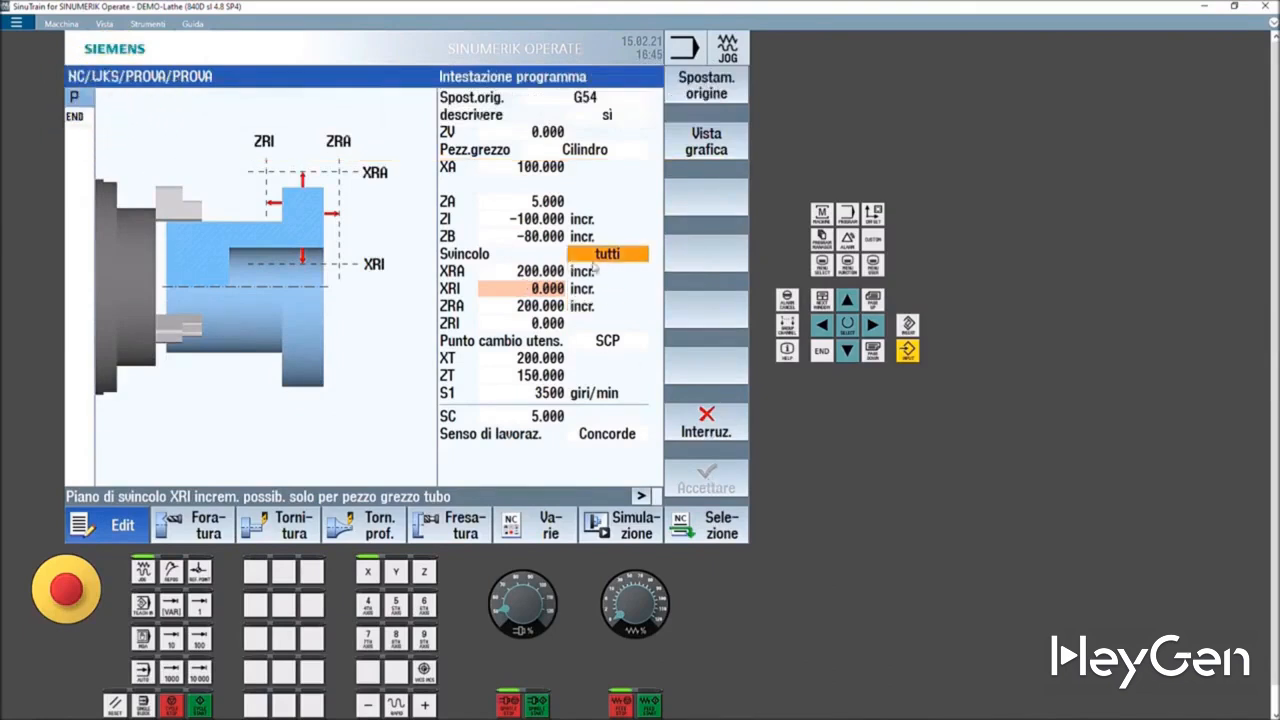
pyautogui.click(607, 270)
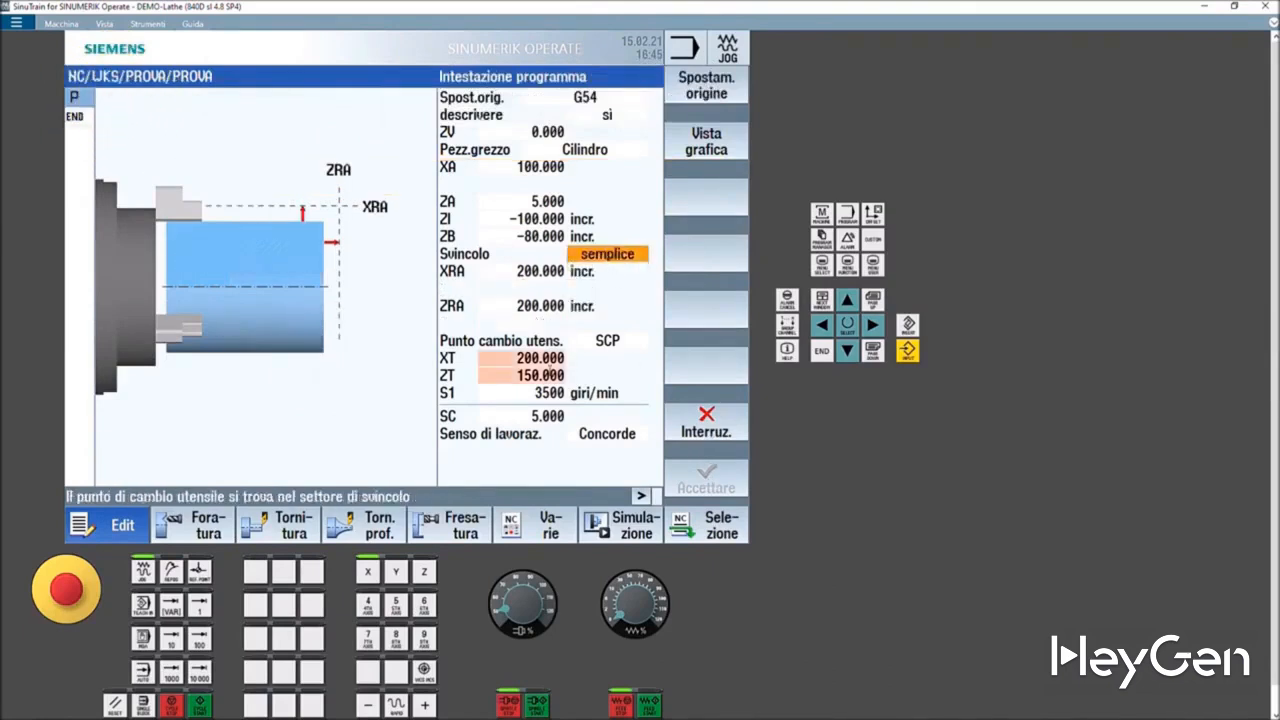
# - Set the tool change point XT to 500
pyautogui.click(545, 362)
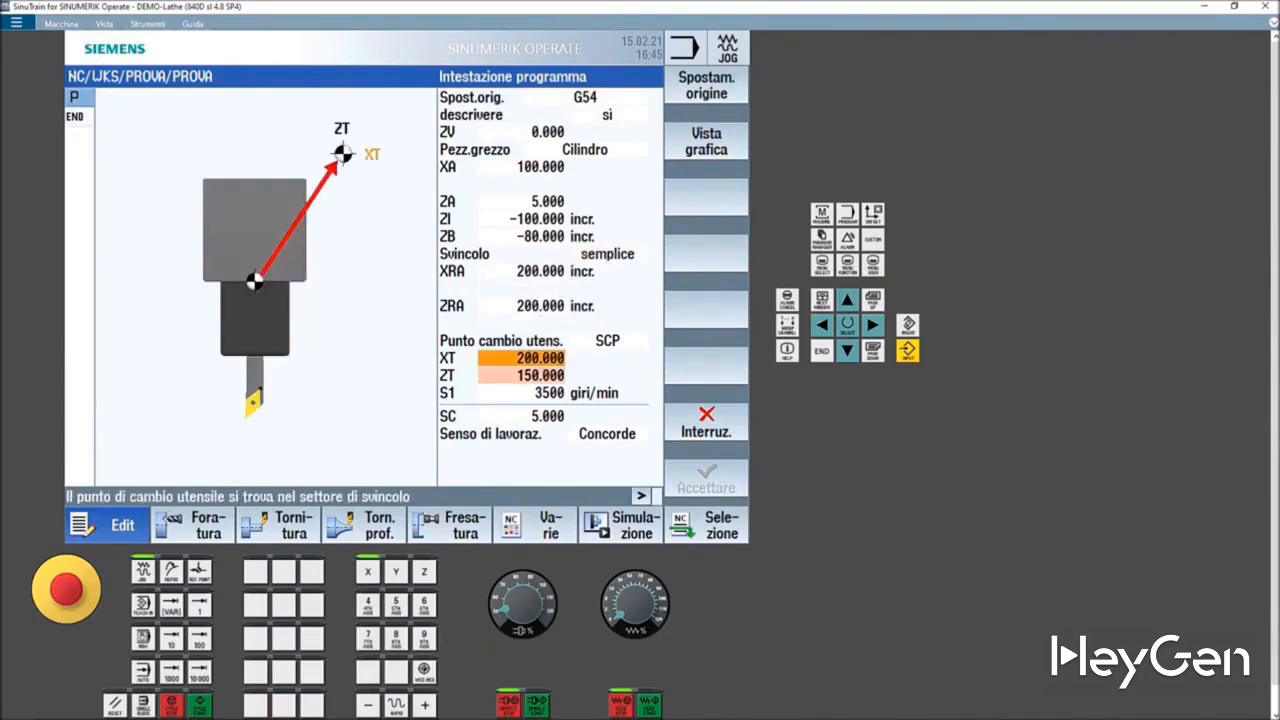
pyautogui.click(541, 360)
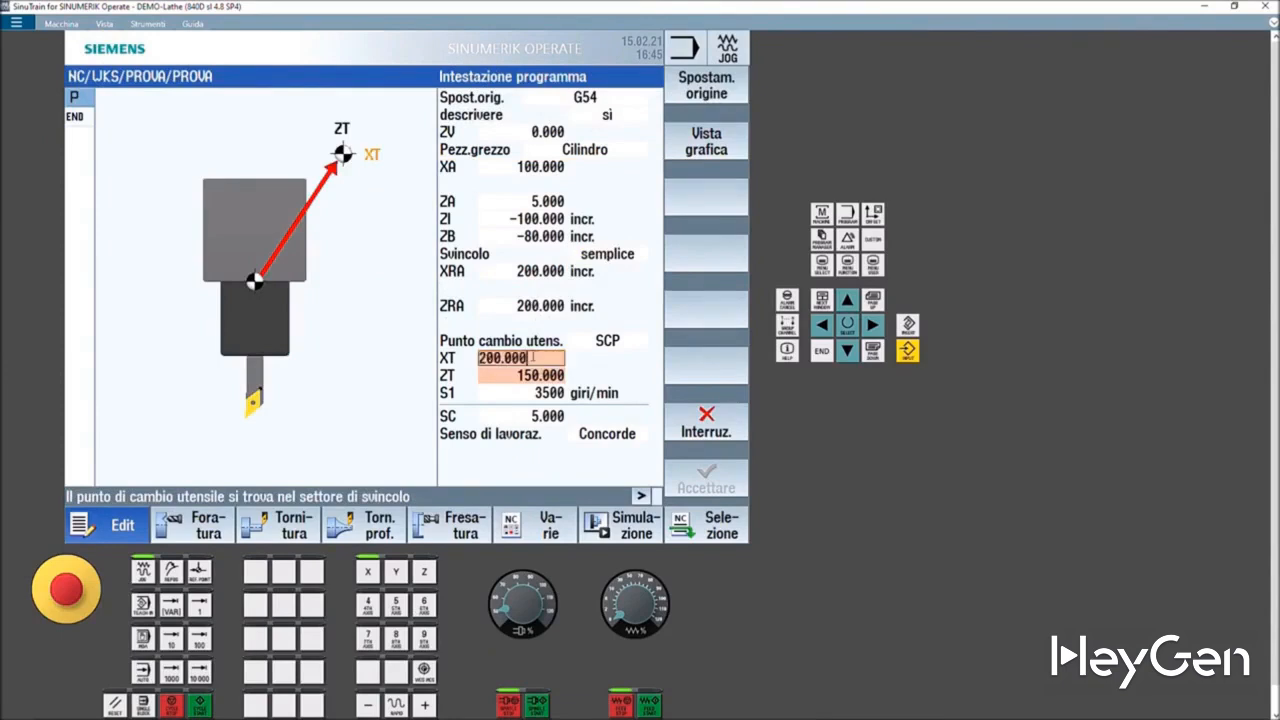
pyautogui.moveTo(555, 359); pyautogui.dragTo(405, 350)
pyautogui.write('500')
# - Set the tool change point ZT to 500 and accept the program header
pyautogui.click(510, 375)
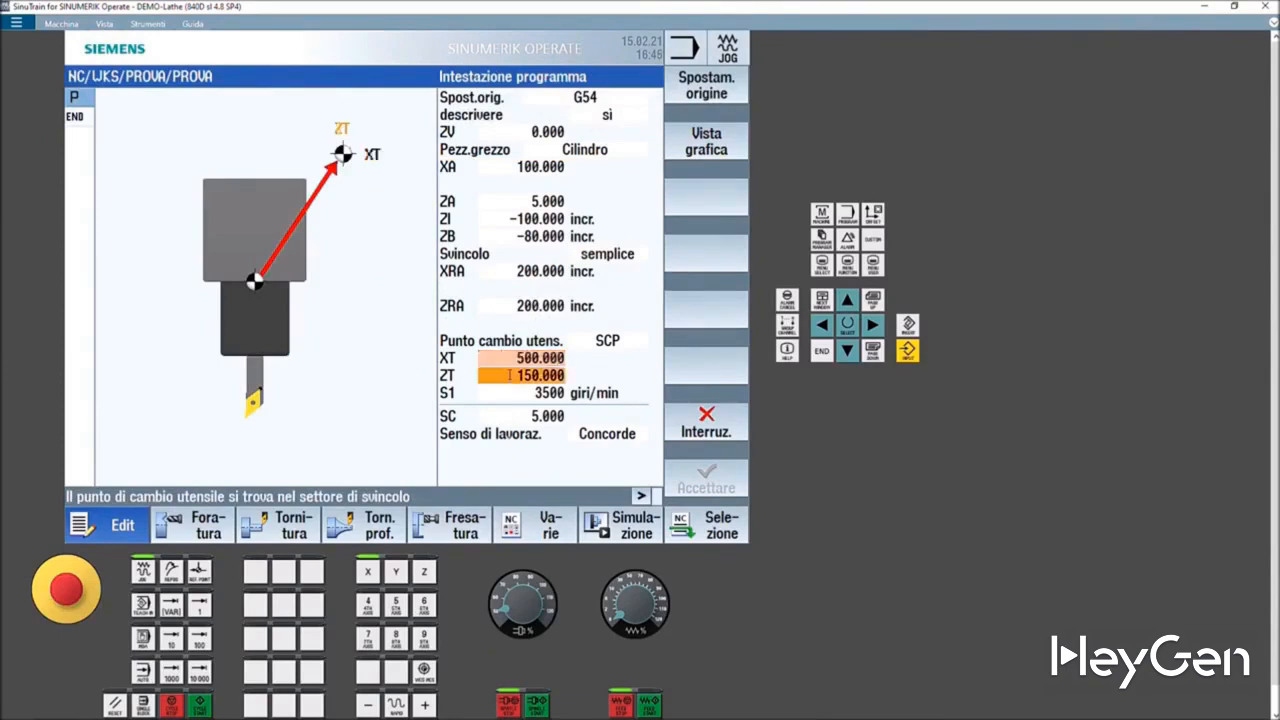
pyautogui.write('25')
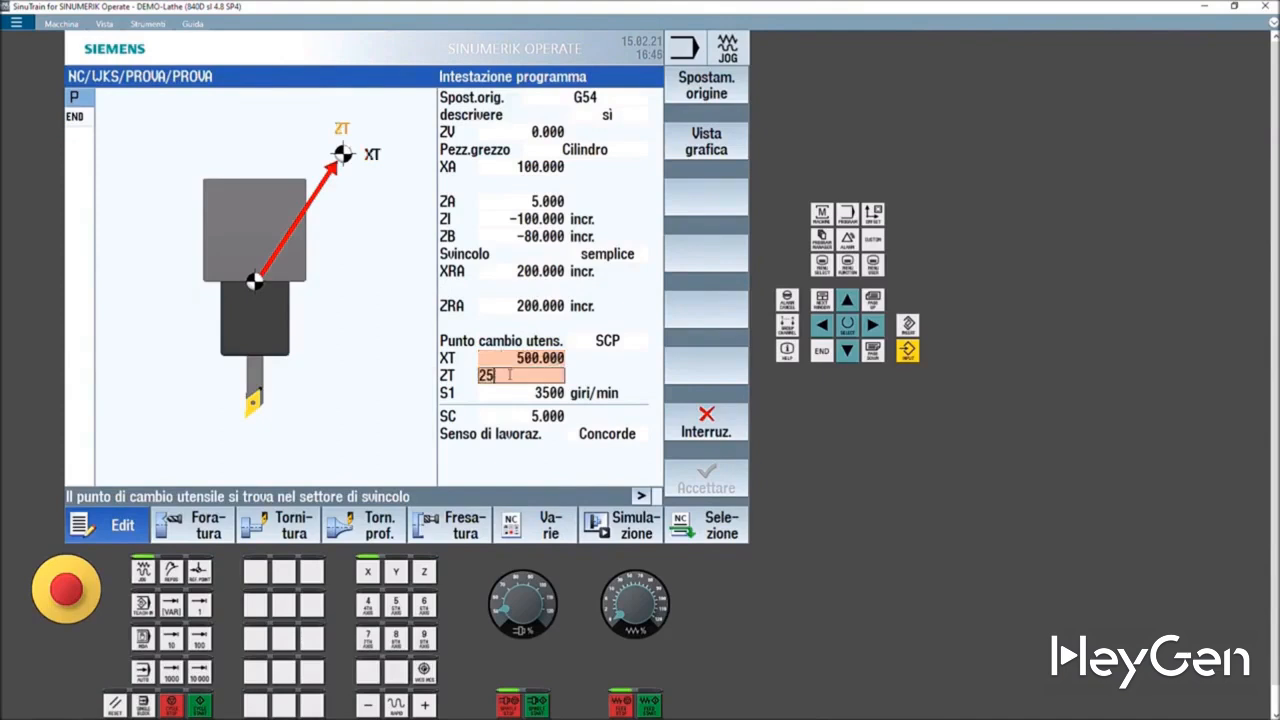
pyautogui.press('BackSpace')
pyautogui.write('500')
pyautogui.click(528, 394)
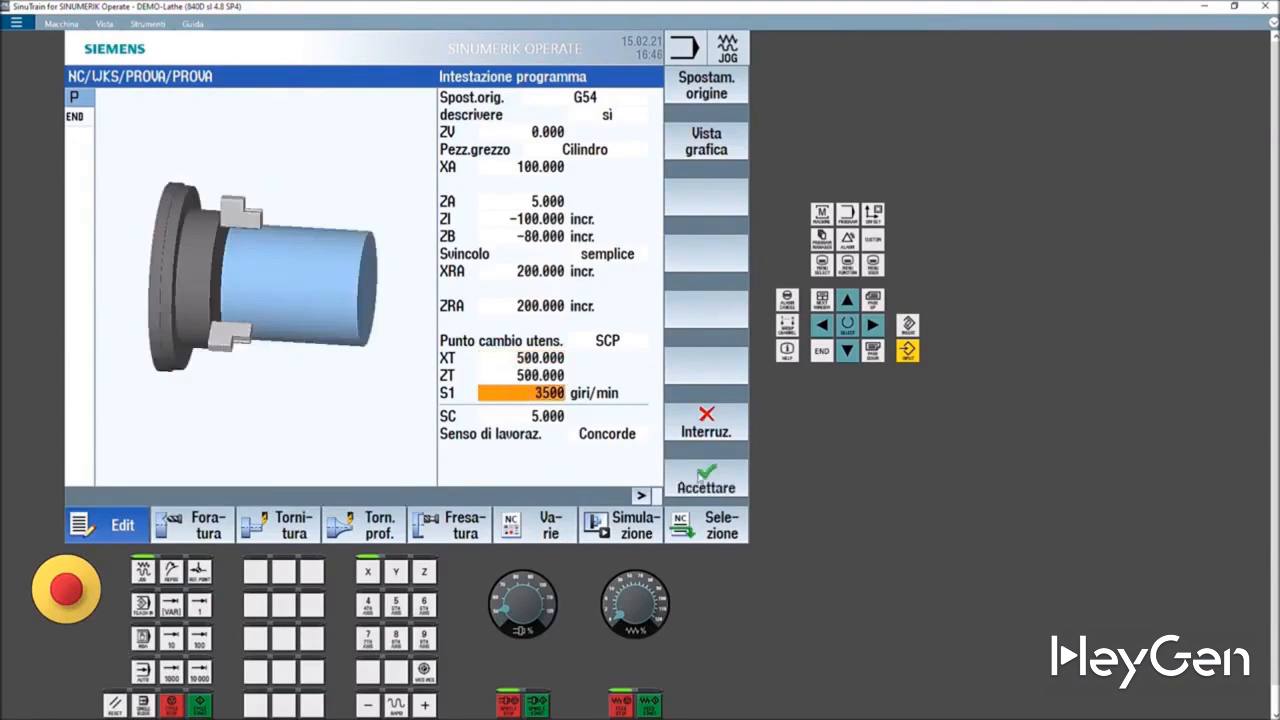
pyautogui.click(701, 477)
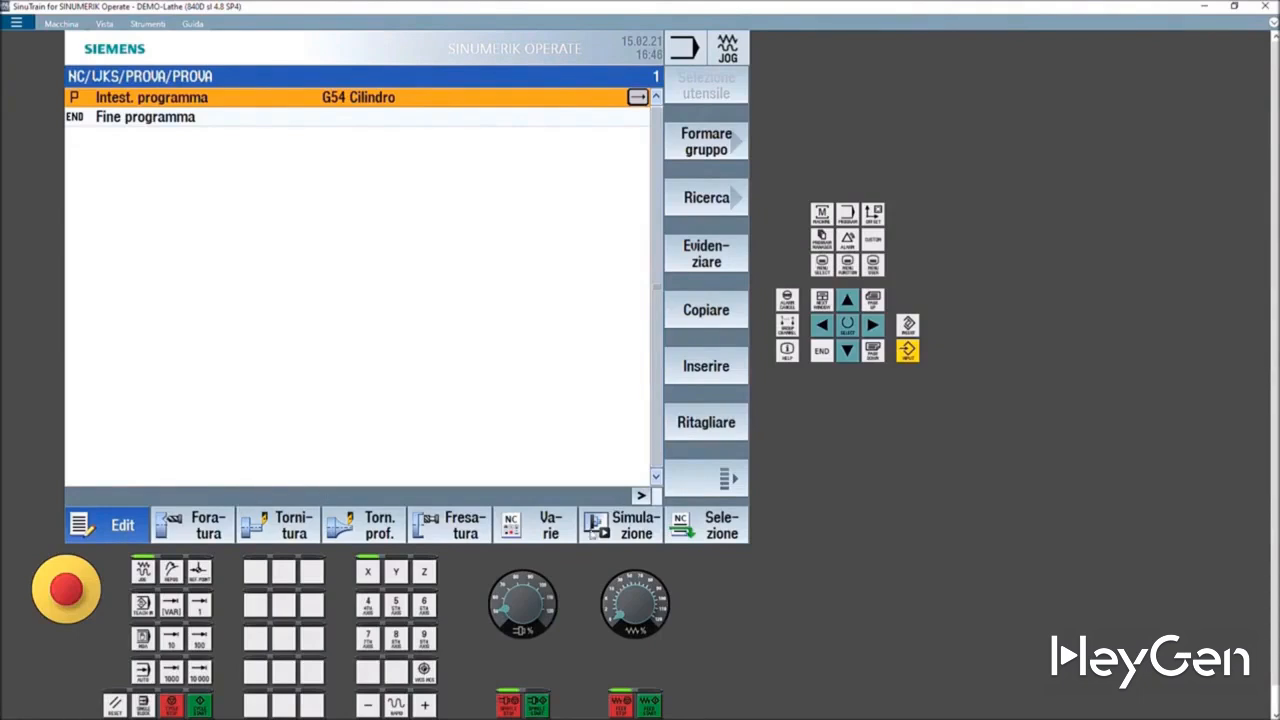
# - Add a tool block and pick ROUGHING_T80 A from the tool list
pyautogui.click(641, 496)
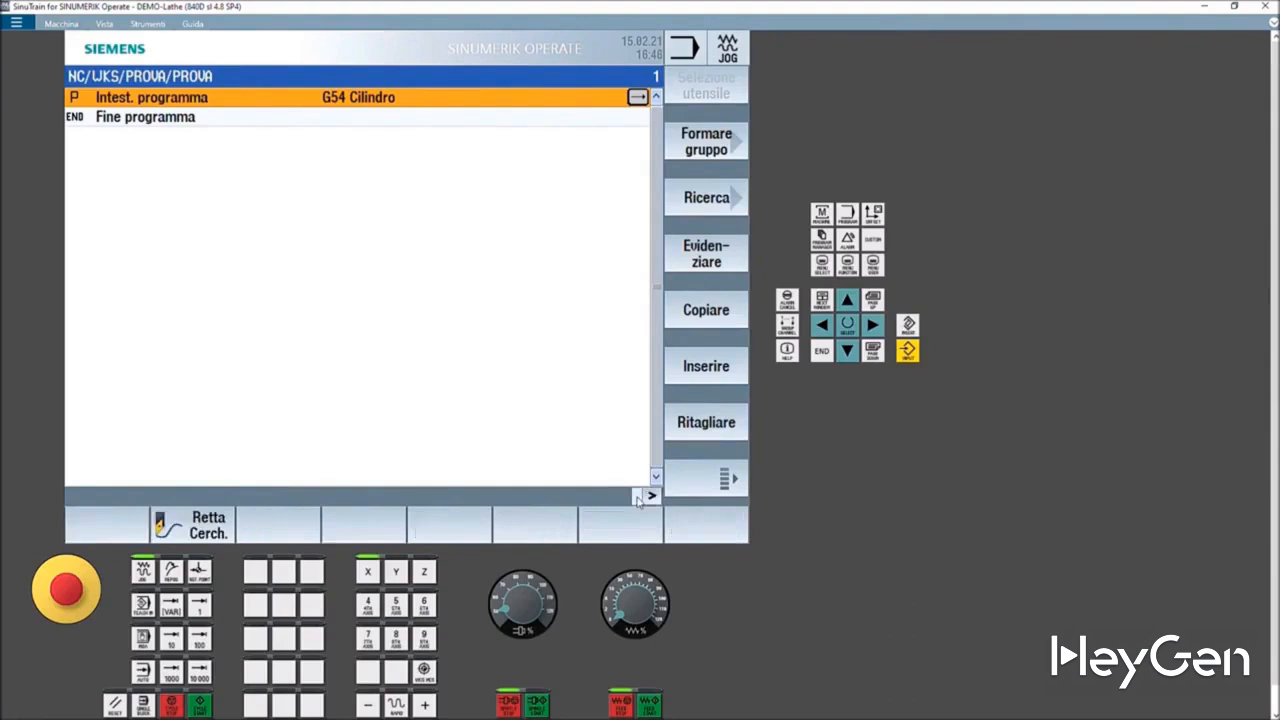
pyautogui.click(651, 496)
pyautogui.click(648, 497)
pyautogui.click(212, 528)
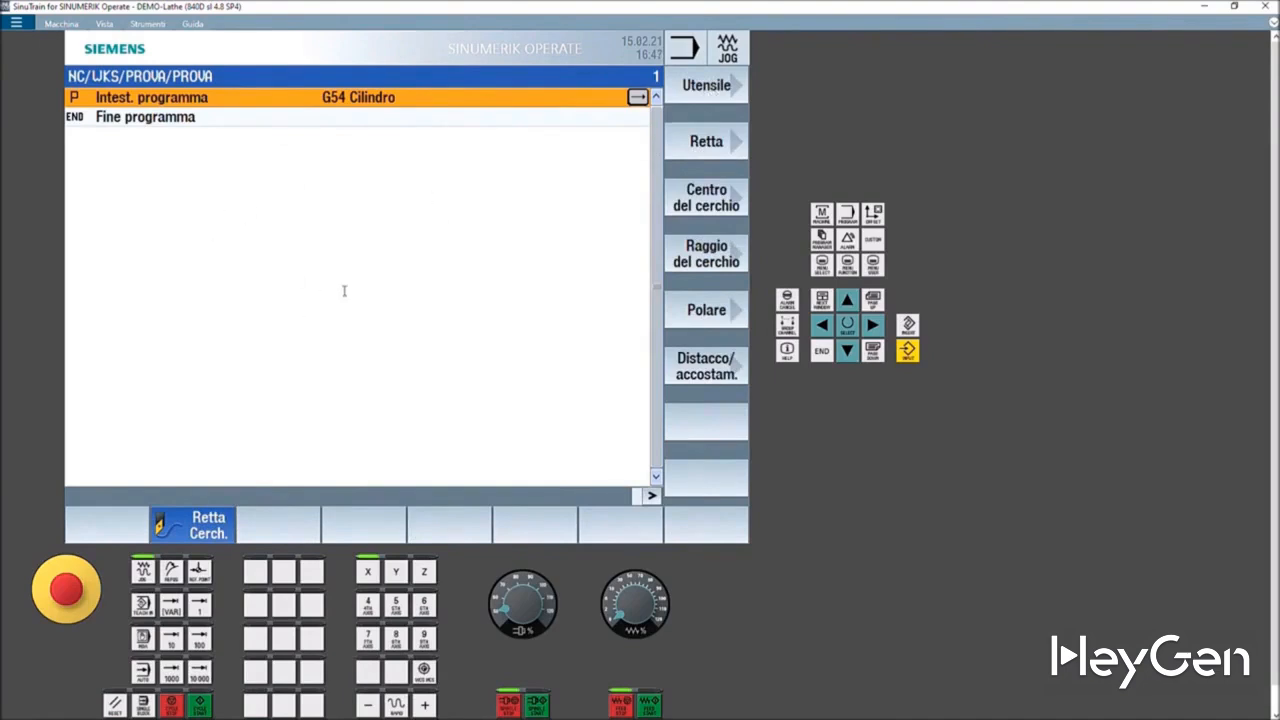
pyautogui.click(706, 86)
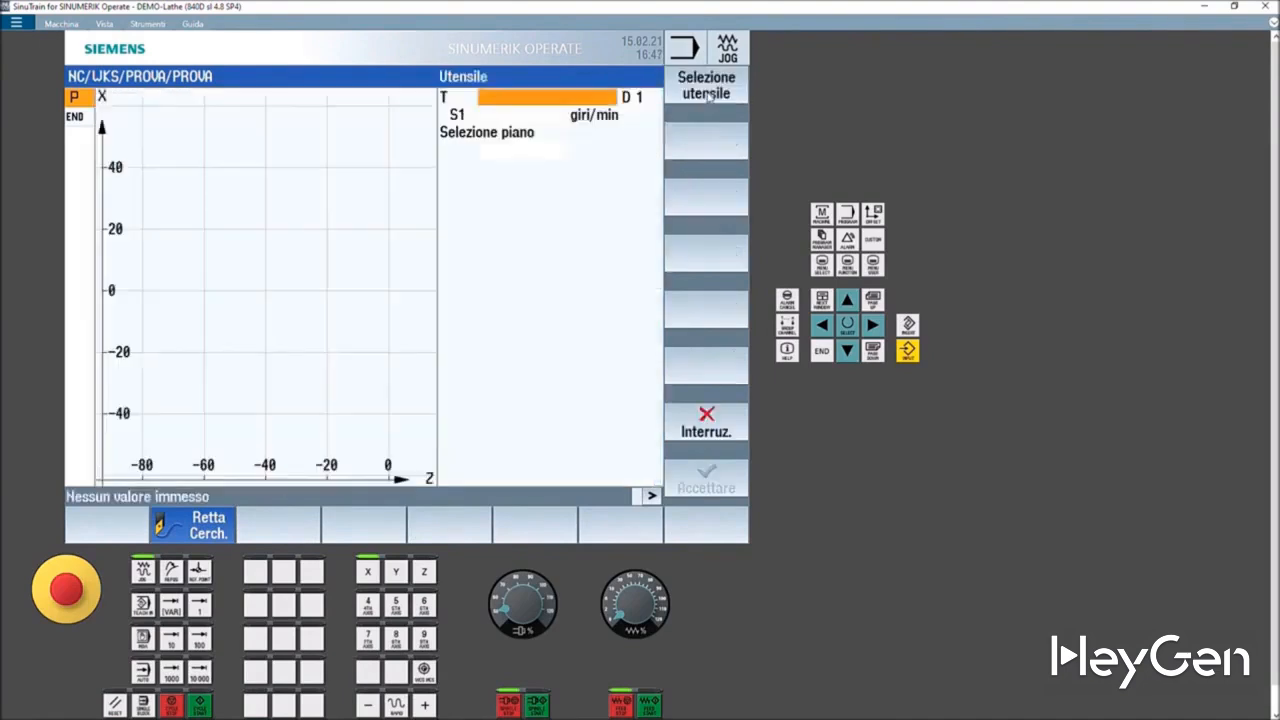
pyautogui.click(703, 90)
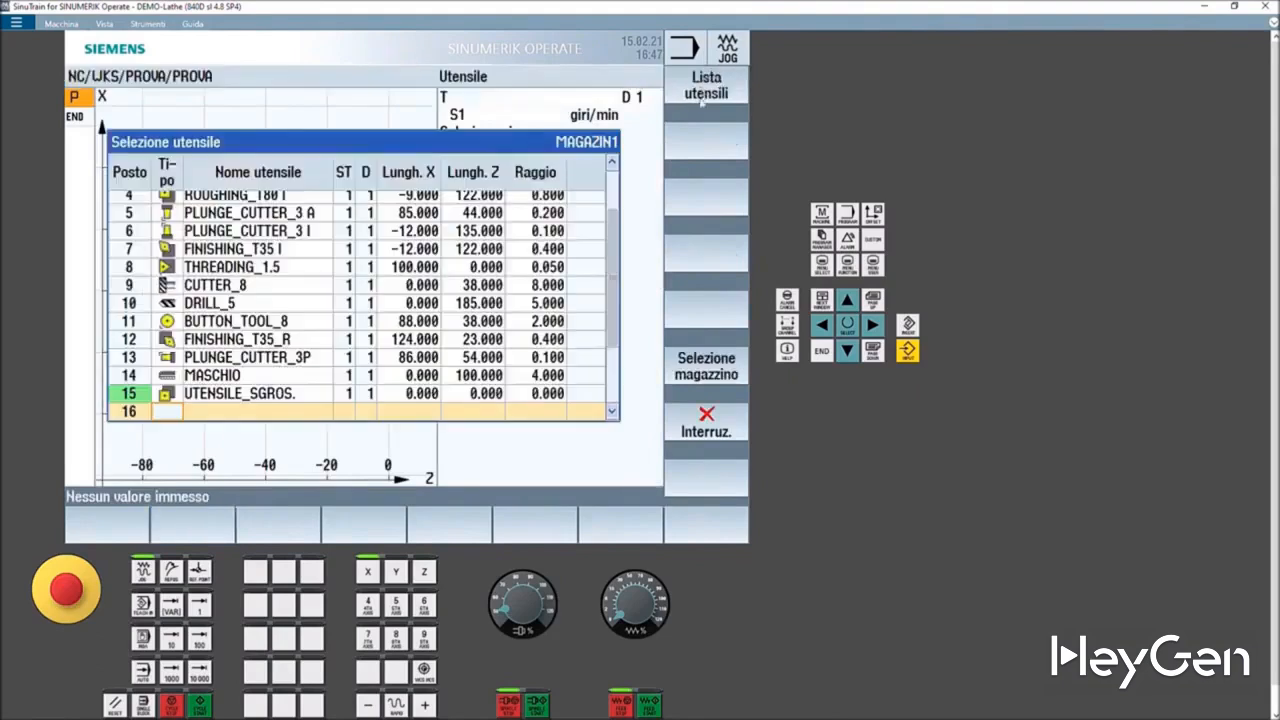
pyautogui.scroll(1, 321, 245)
pyautogui.click(198, 202)
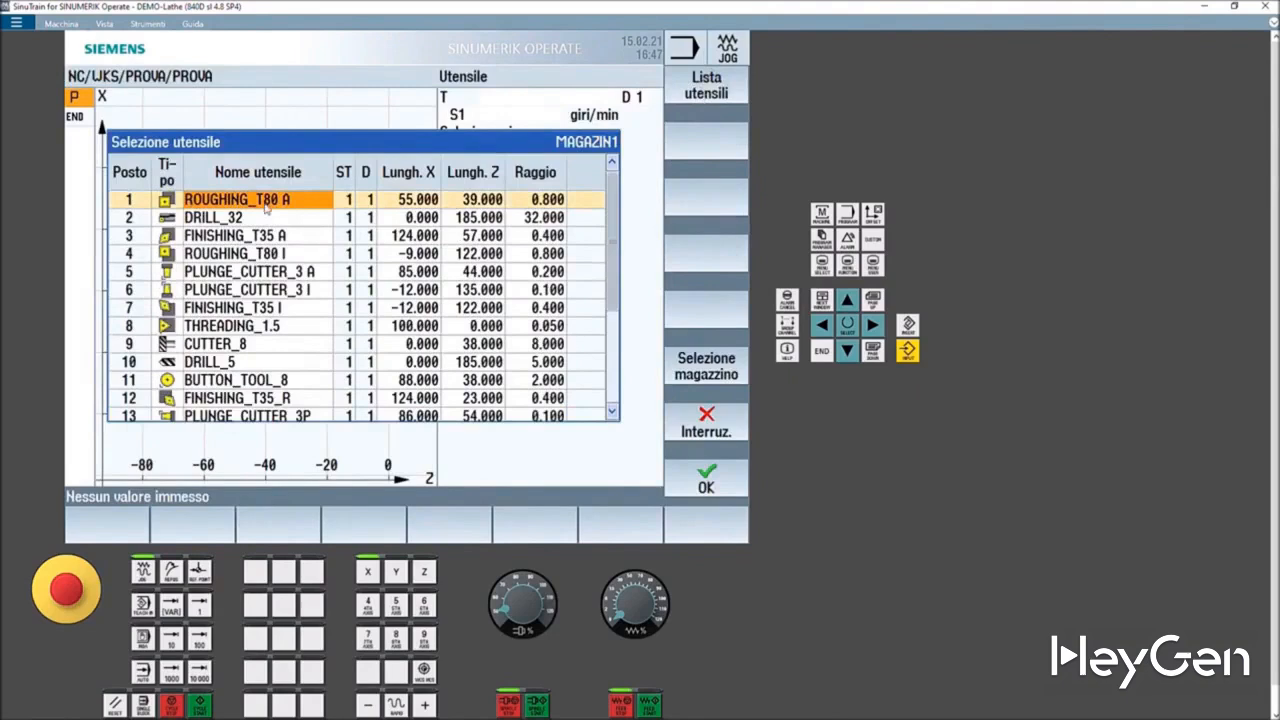
pyautogui.click(700, 482)
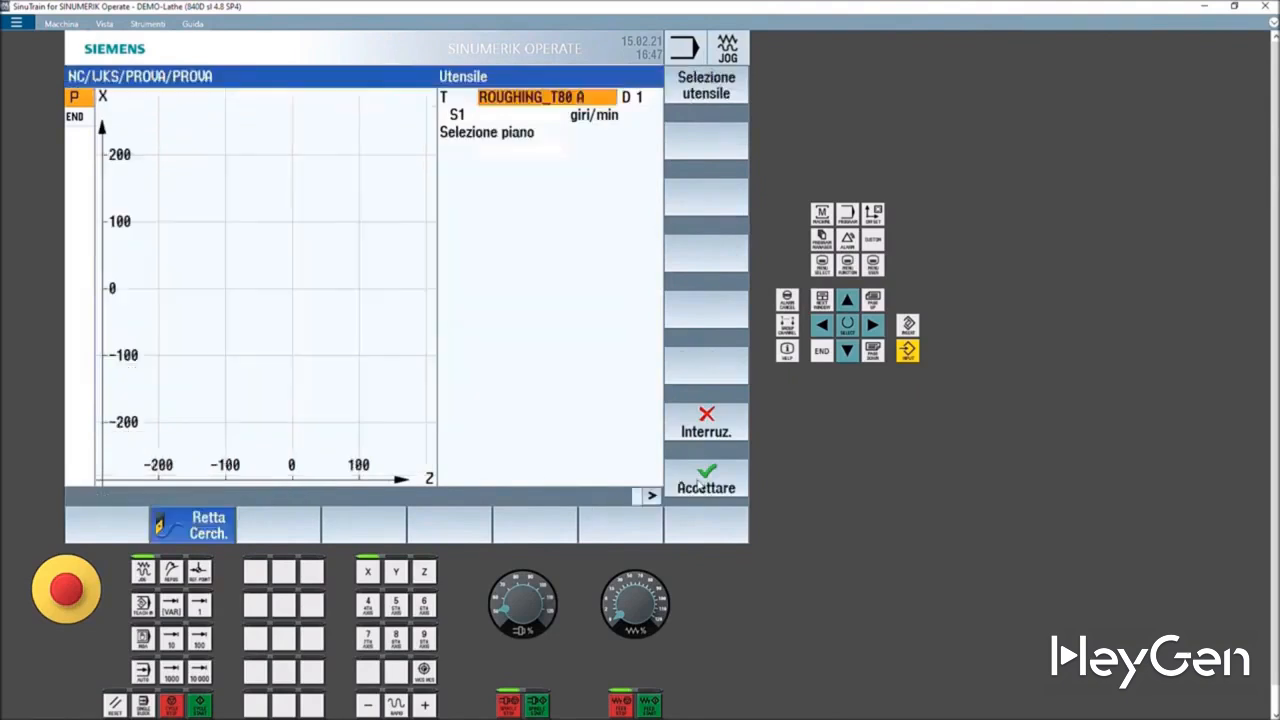
# - Switch the spindle value to cutting speed V1 and set it to 180 m/min
pyautogui.click(585, 117)
pyautogui.click(585, 118)
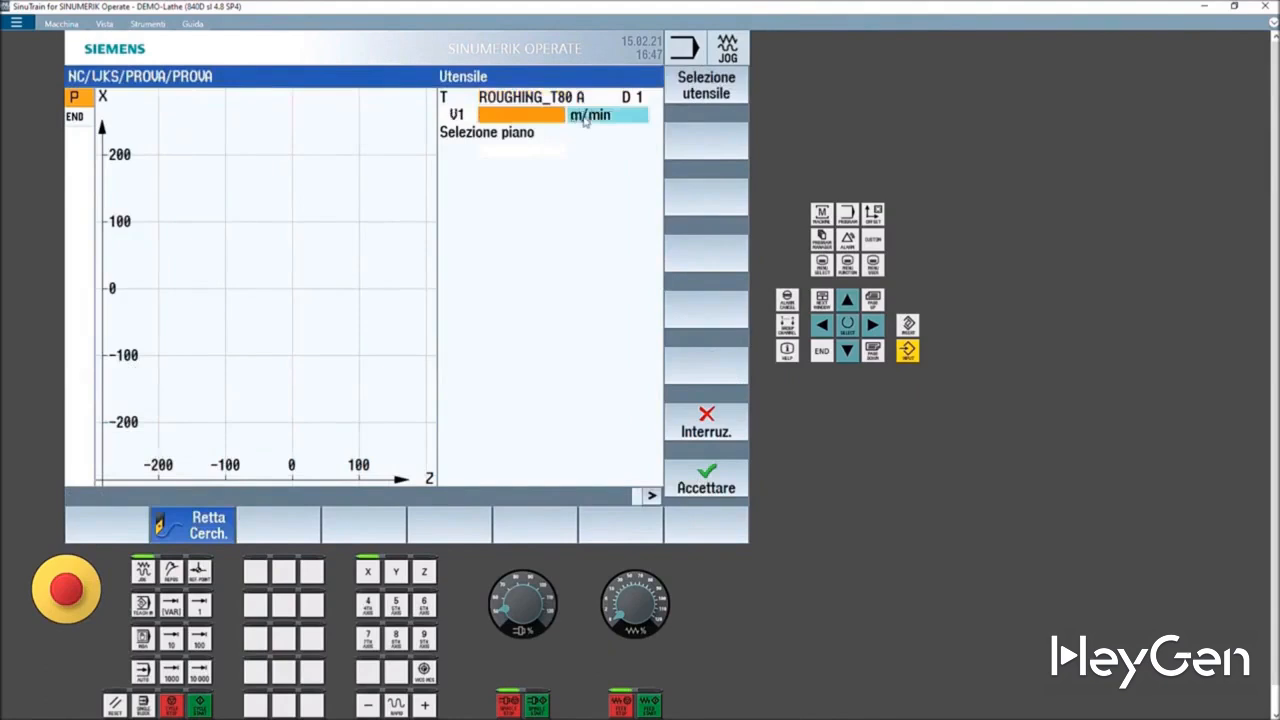
pyautogui.click(585, 117)
pyautogui.click(585, 117)
pyautogui.click(585, 117)
pyautogui.click(586, 117)
pyautogui.click(587, 117)
pyautogui.click(586, 117)
pyautogui.click(529, 115)
pyautogui.write('180')
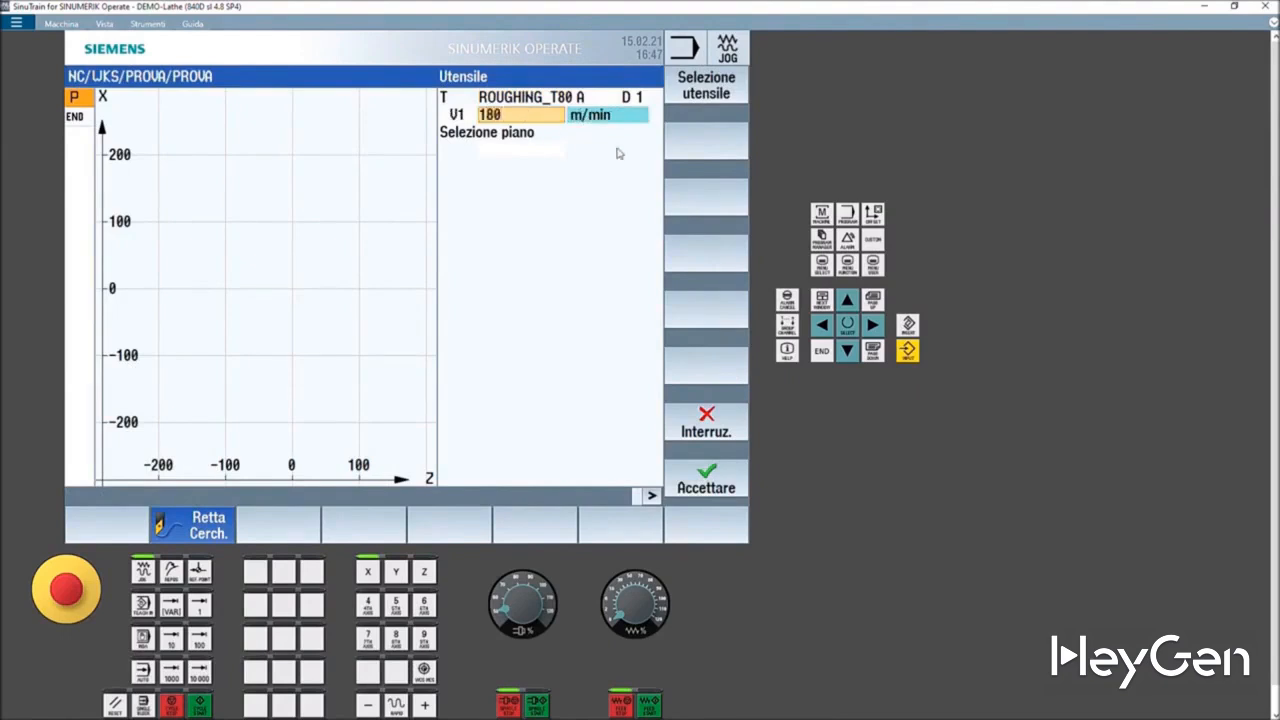
# - Set the plane selection to Tornitura and accept the tool block
pyautogui.click(540, 150)
pyautogui.click(540, 150)
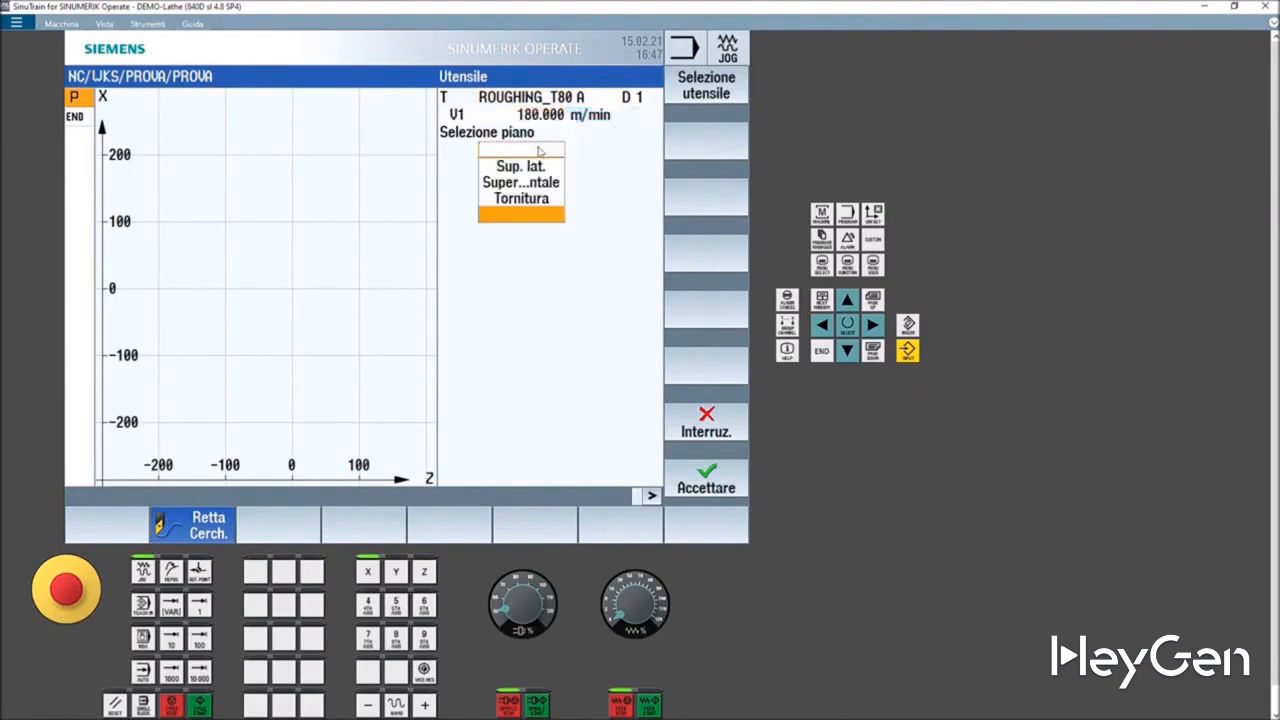
pyautogui.click(545, 198)
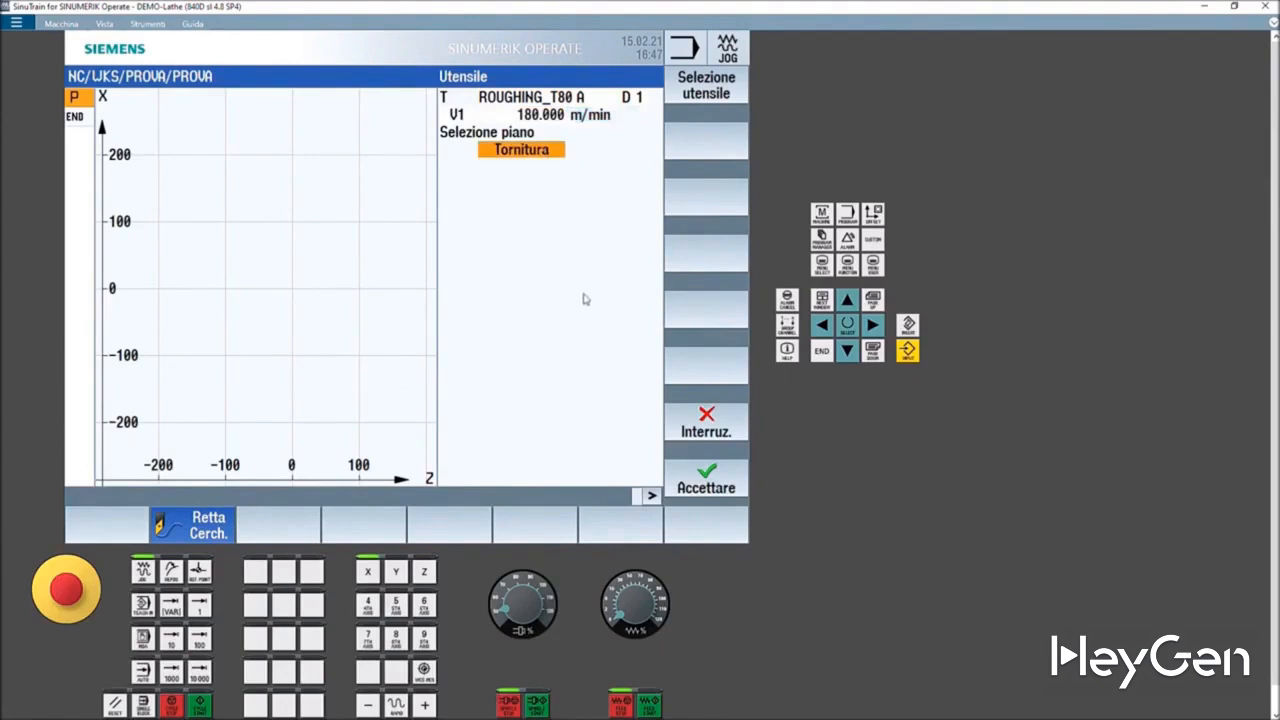
pyautogui.click(706, 488)
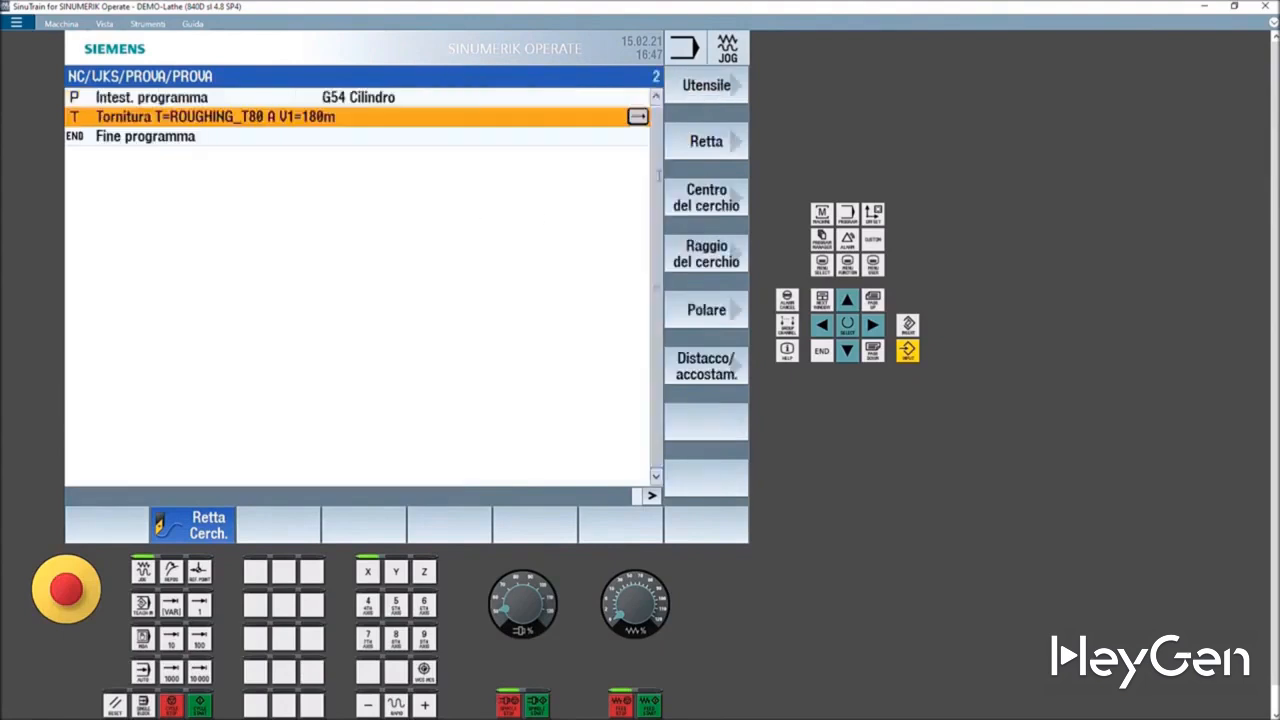
# - Add a straight-line block and set its X target position to 105
pyautogui.click(699, 146)
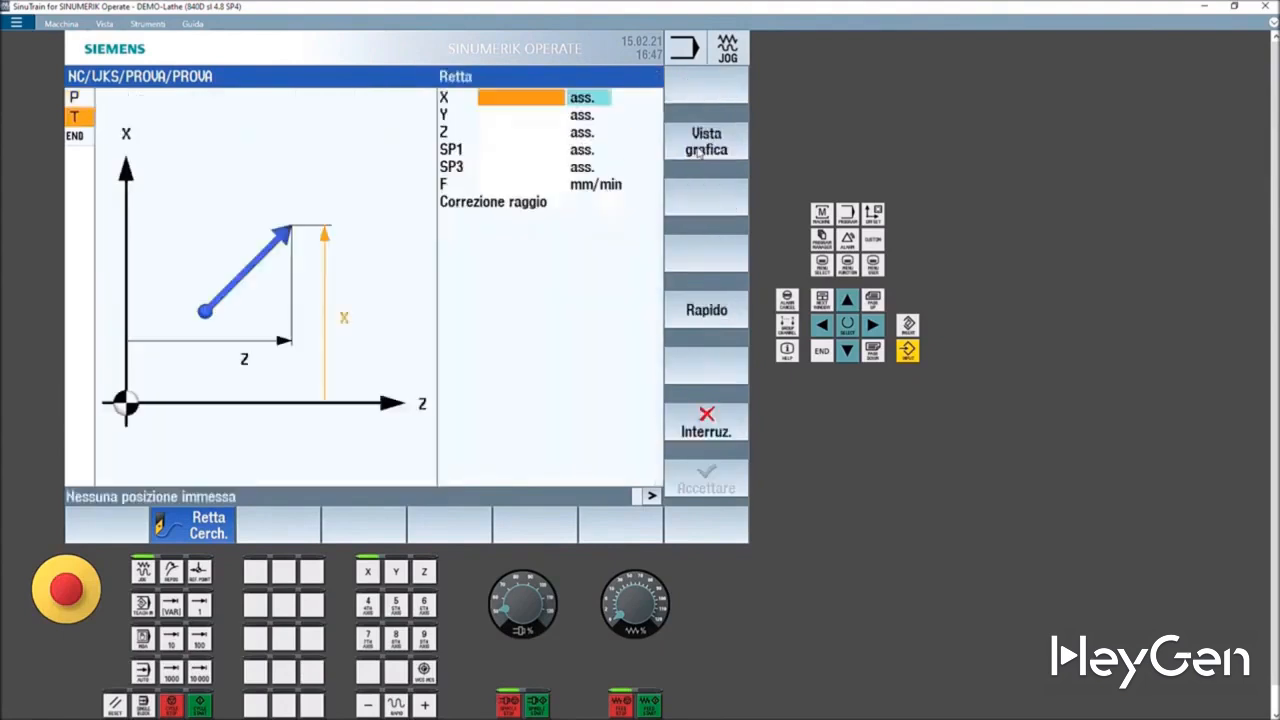
pyautogui.click(520, 98)
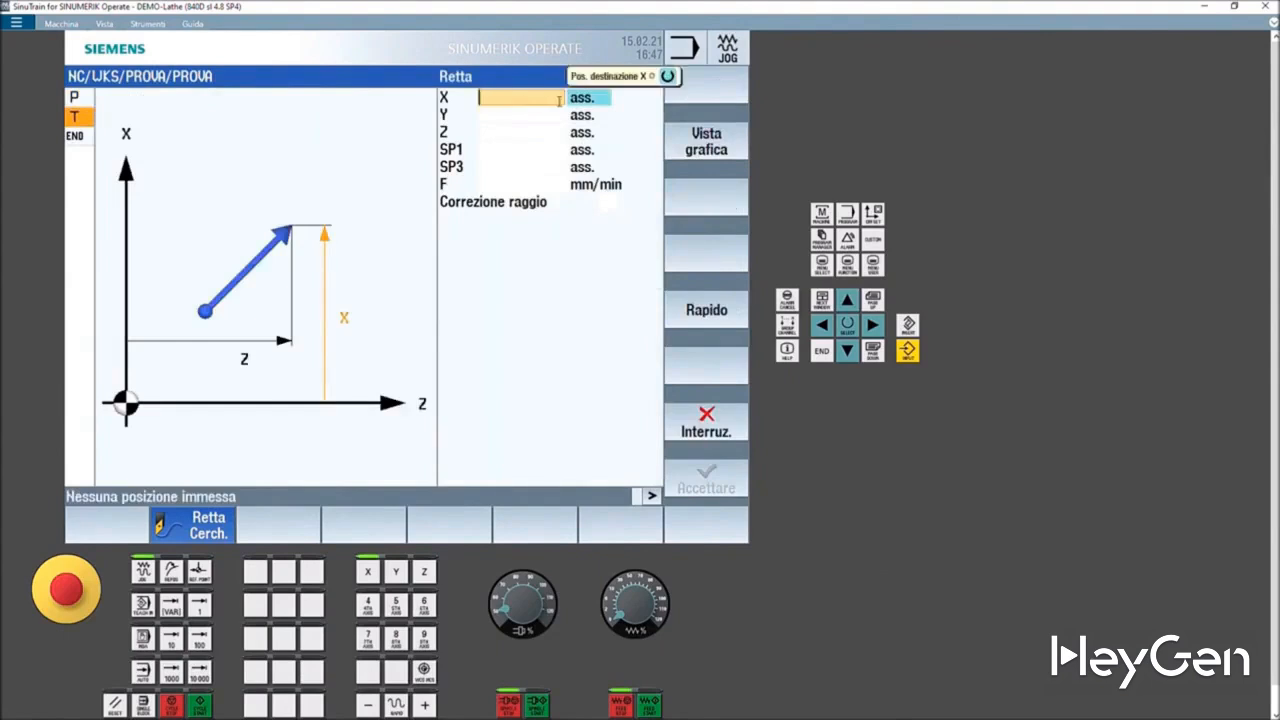
pyautogui.write('1')
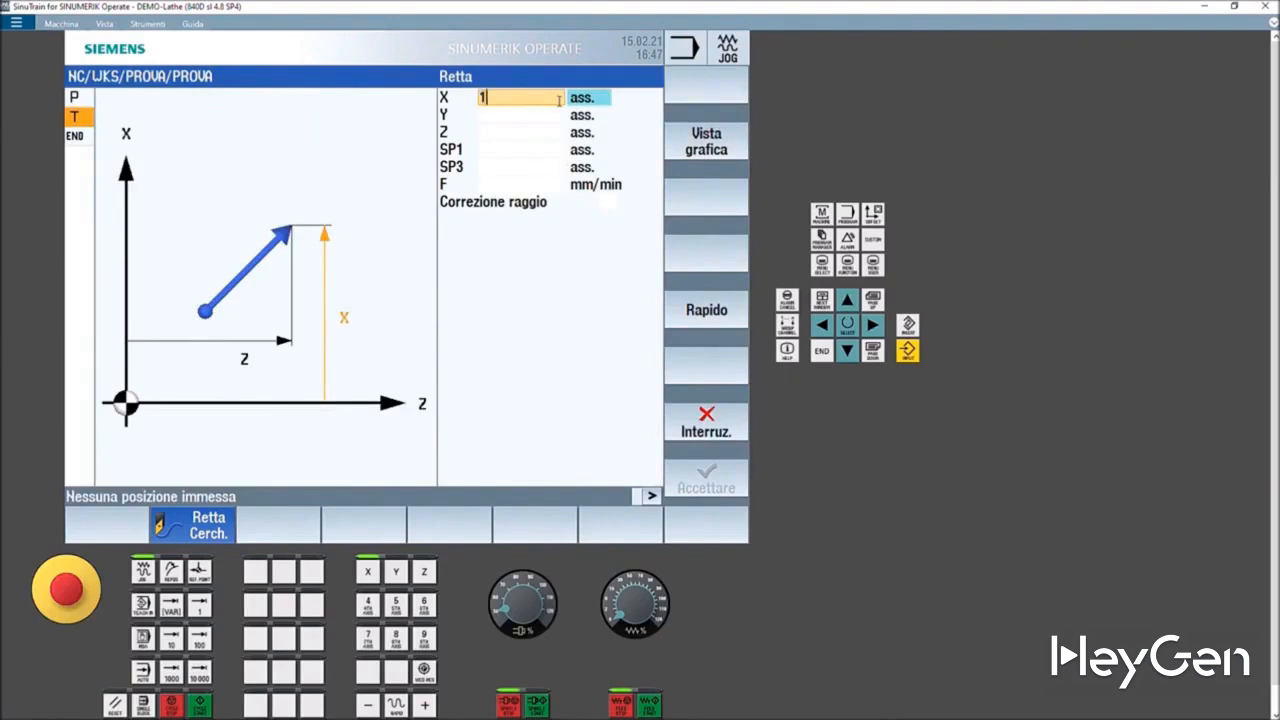
pyautogui.write('02')
pyautogui.press('BackSpace')
pyautogui.write('5')
pyautogui.click(508, 114)
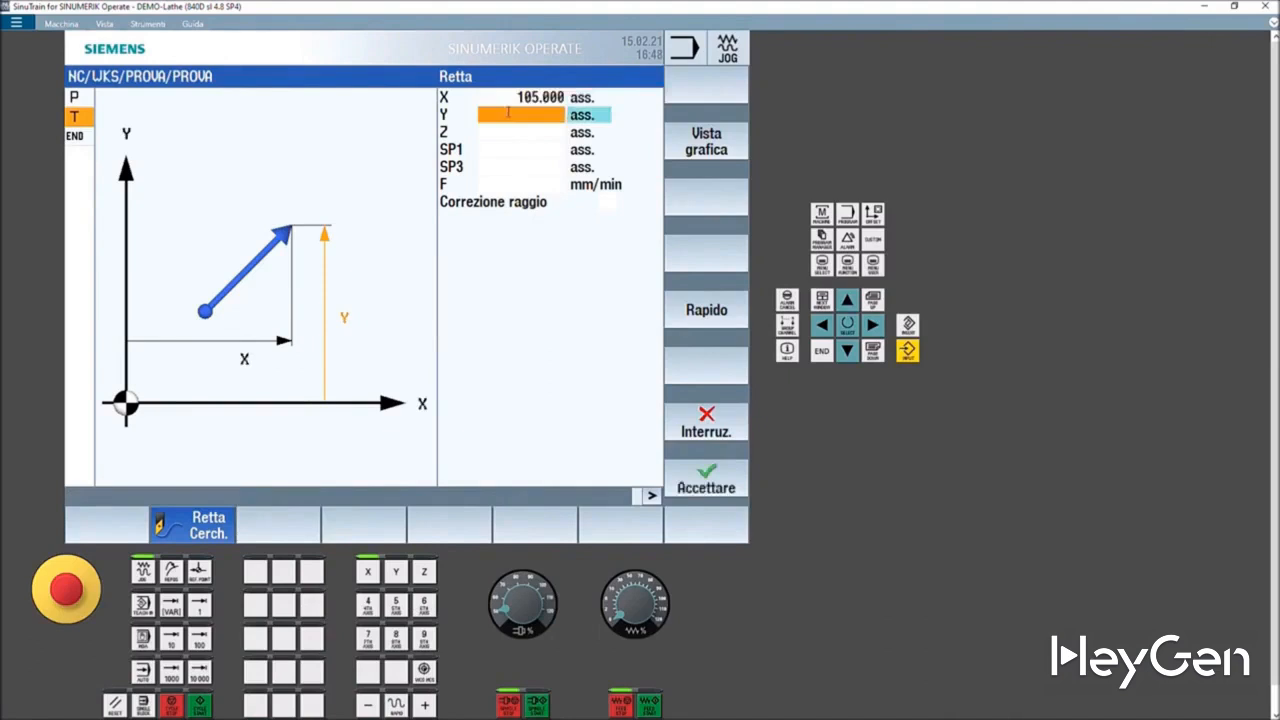
# - Set the line's Z target to 0, switch its feed to rapid traverse, and accept the block
pyautogui.click(518, 133)
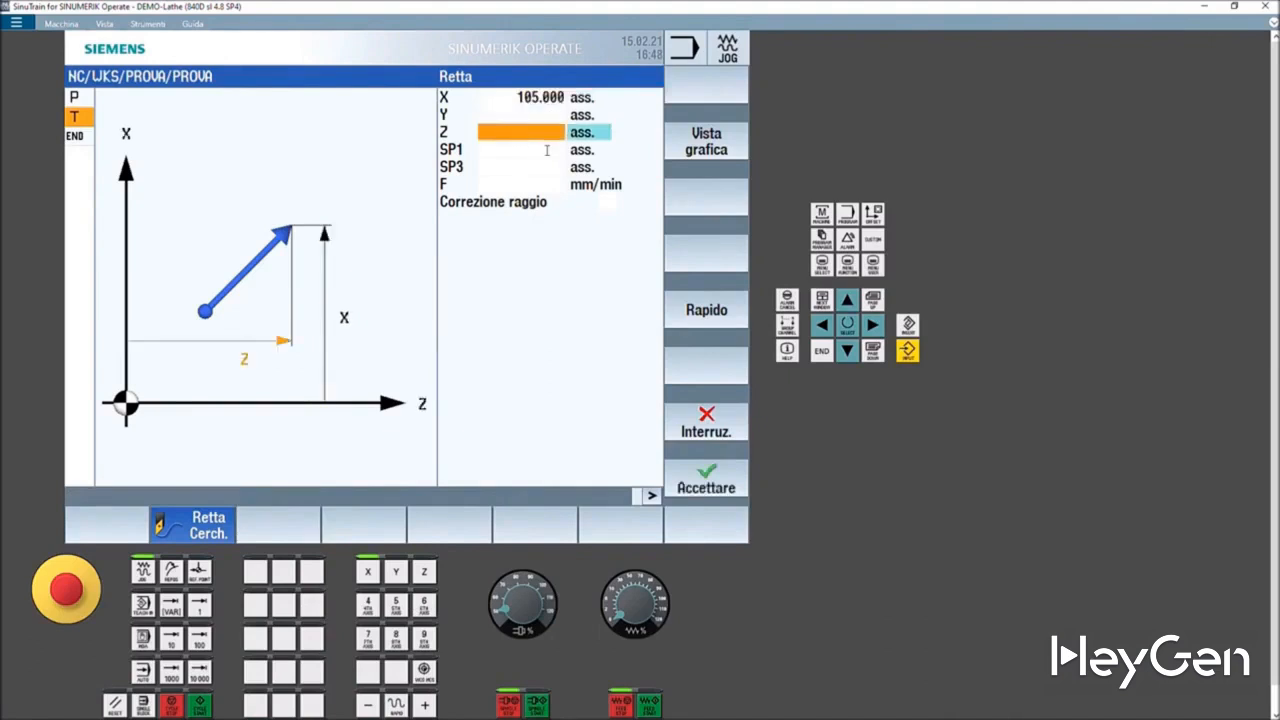
pyautogui.write('0')
pyautogui.click(545, 151)
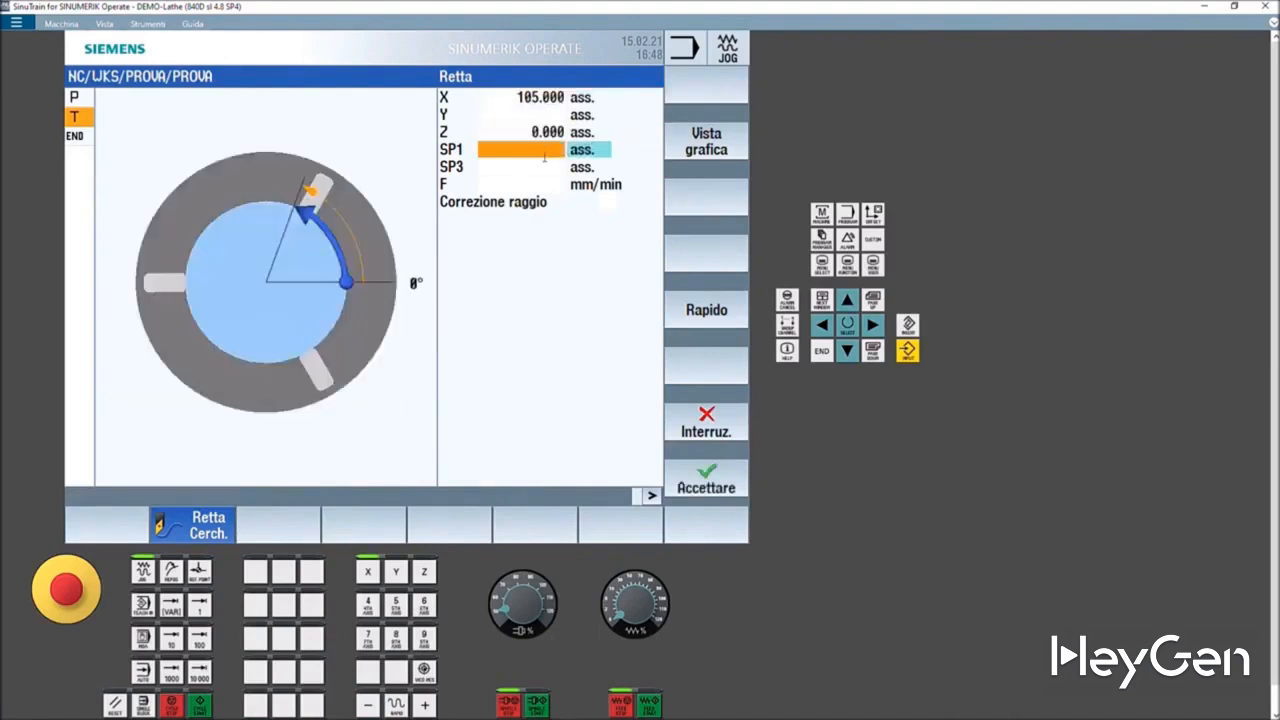
pyautogui.click(539, 183)
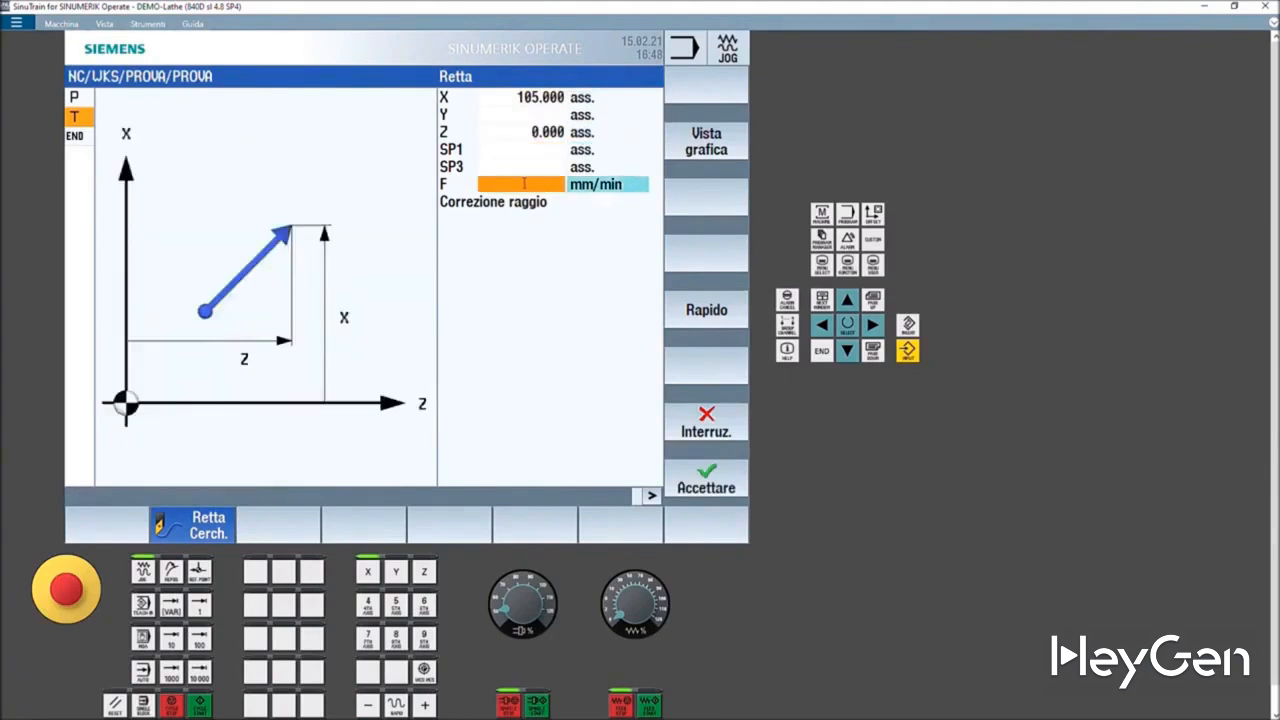
pyautogui.write('0.3')
pyautogui.press('BackSpace')
pyautogui.press('BackSpace')
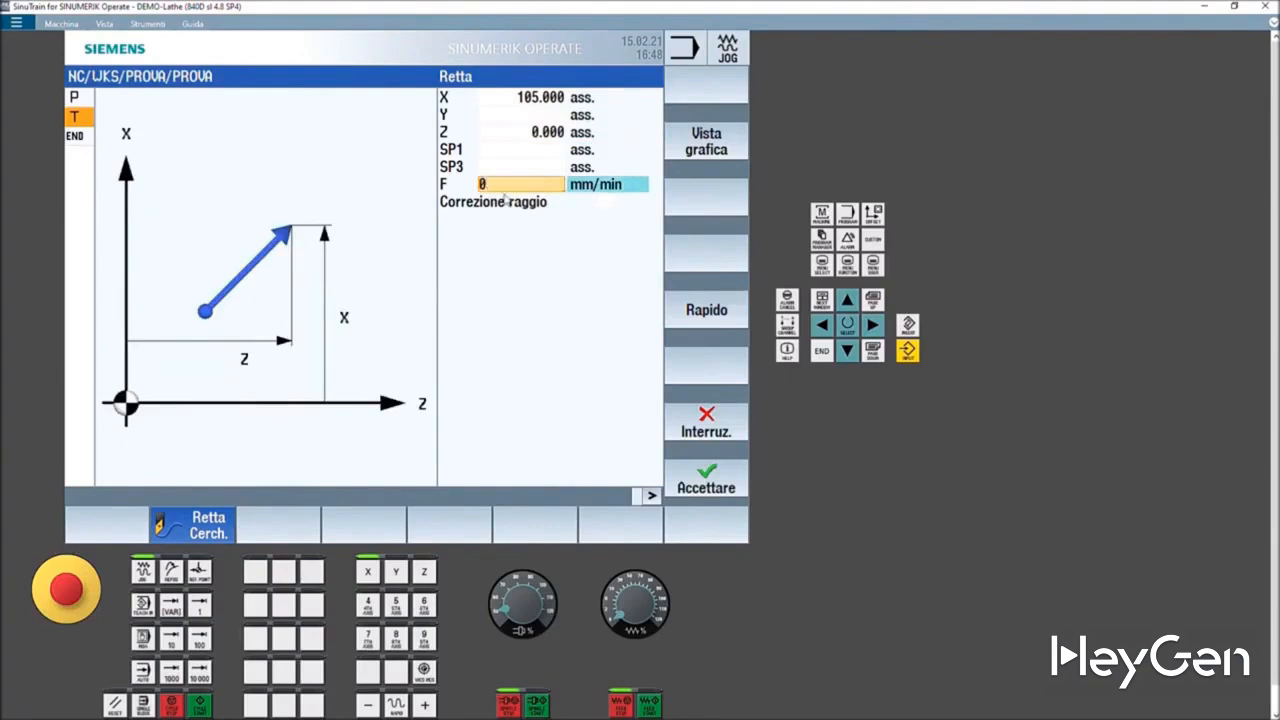
pyautogui.click(704, 320)
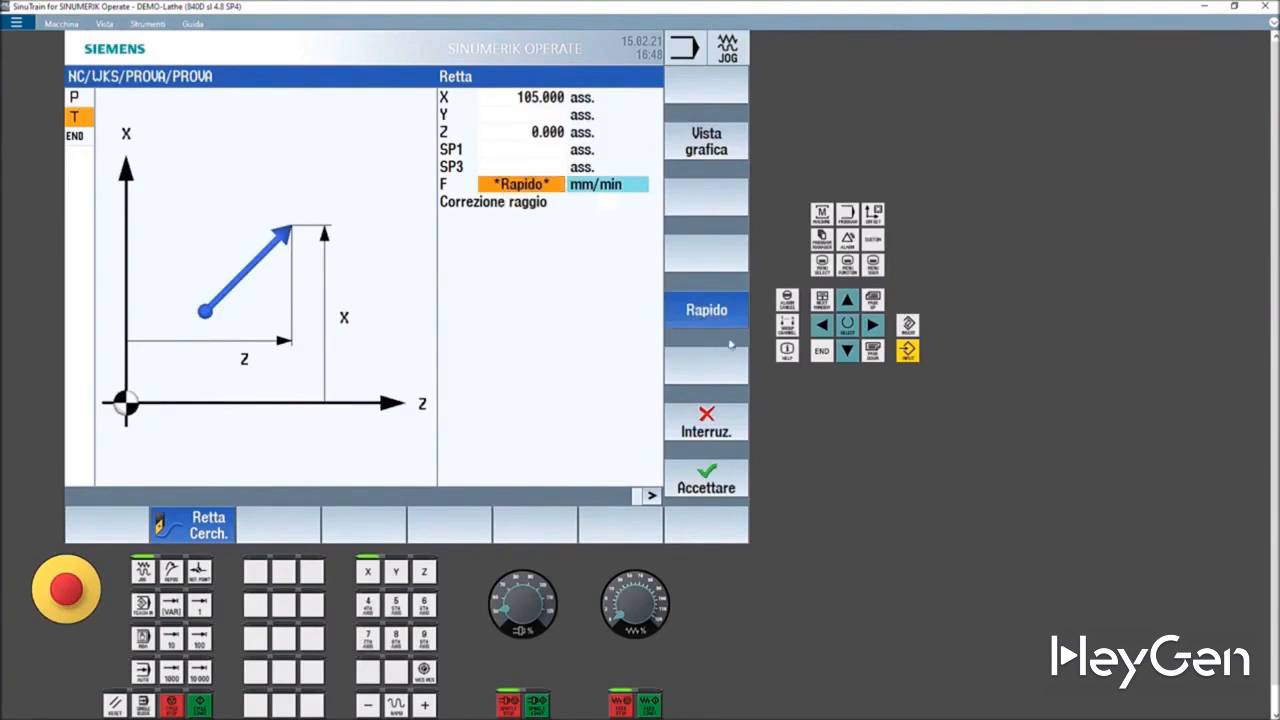
pyautogui.click(701, 493)
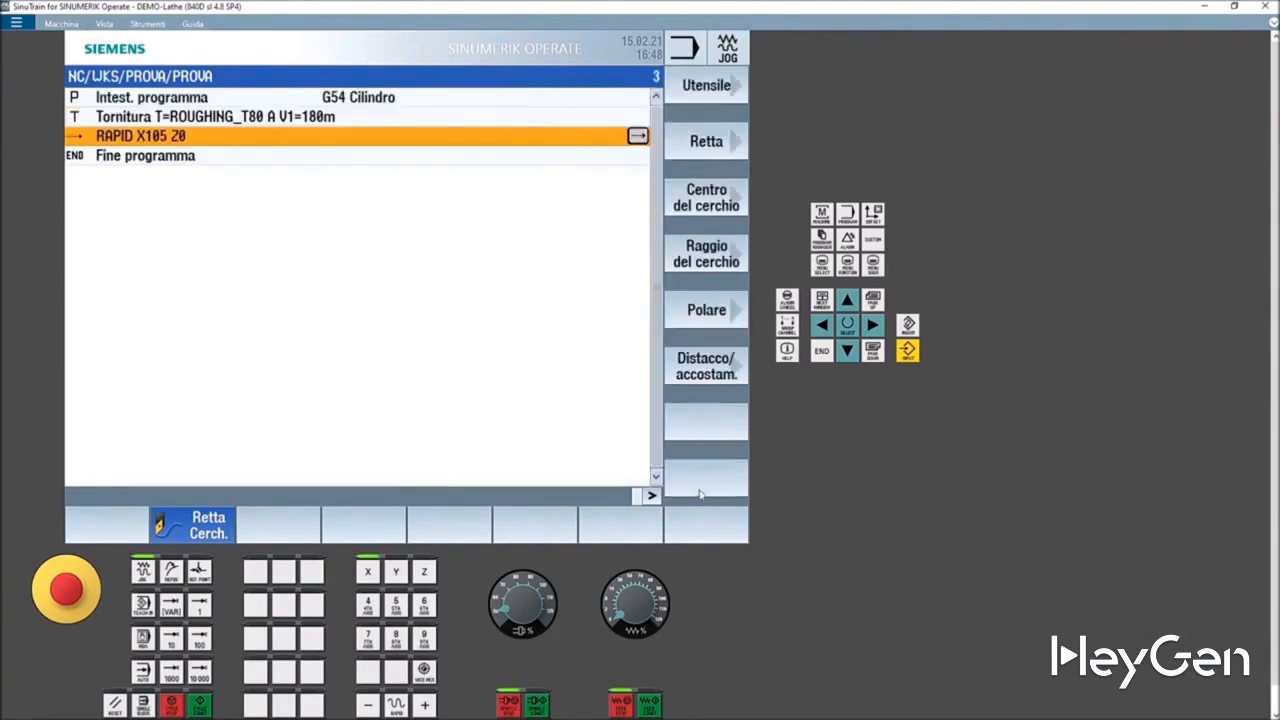
# - Add a straight-line block to X -1.6 with a feed of 0.3 and accept it
pyautogui.click(705, 148)
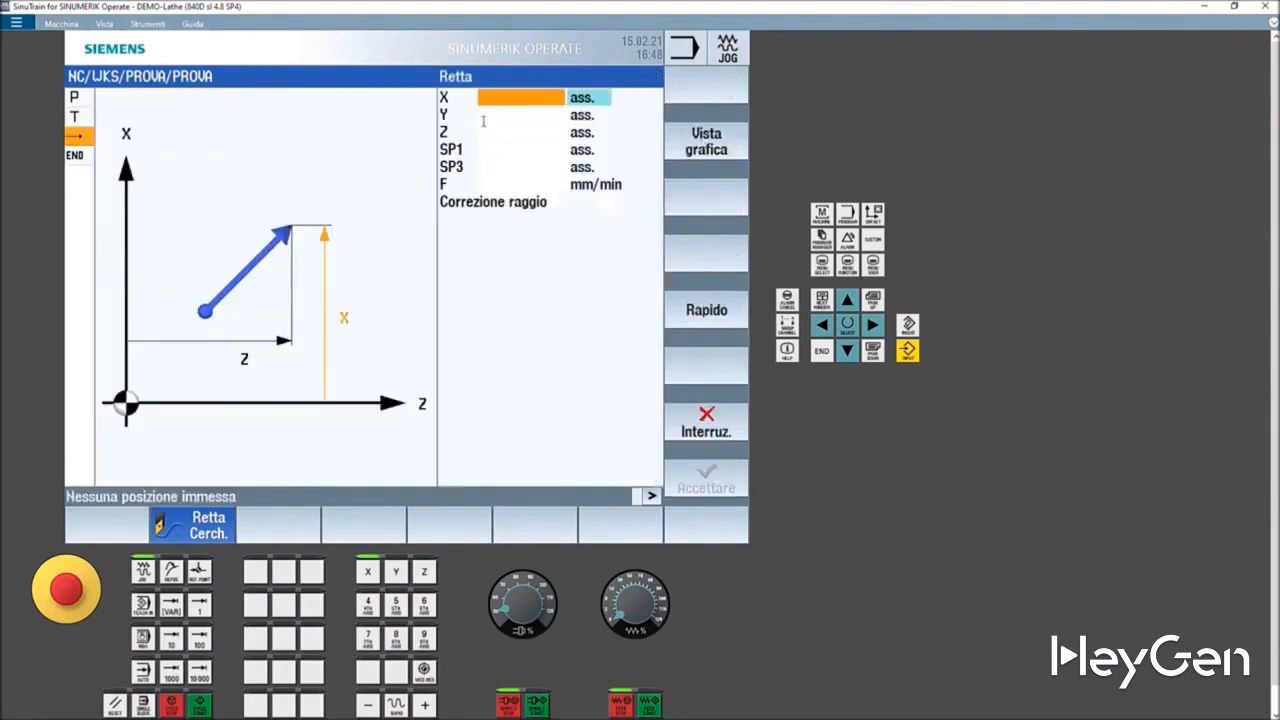
pyautogui.click(511, 100)
pyautogui.write('-1.6')
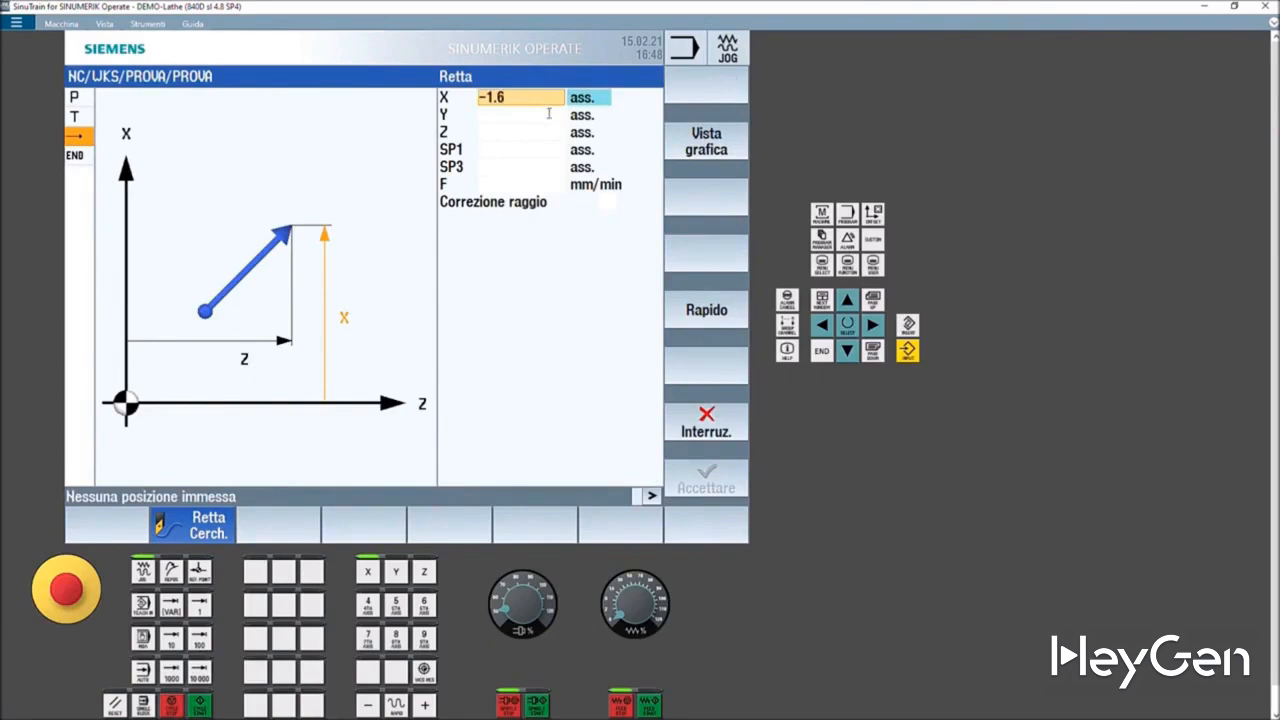
pyautogui.click(535, 186)
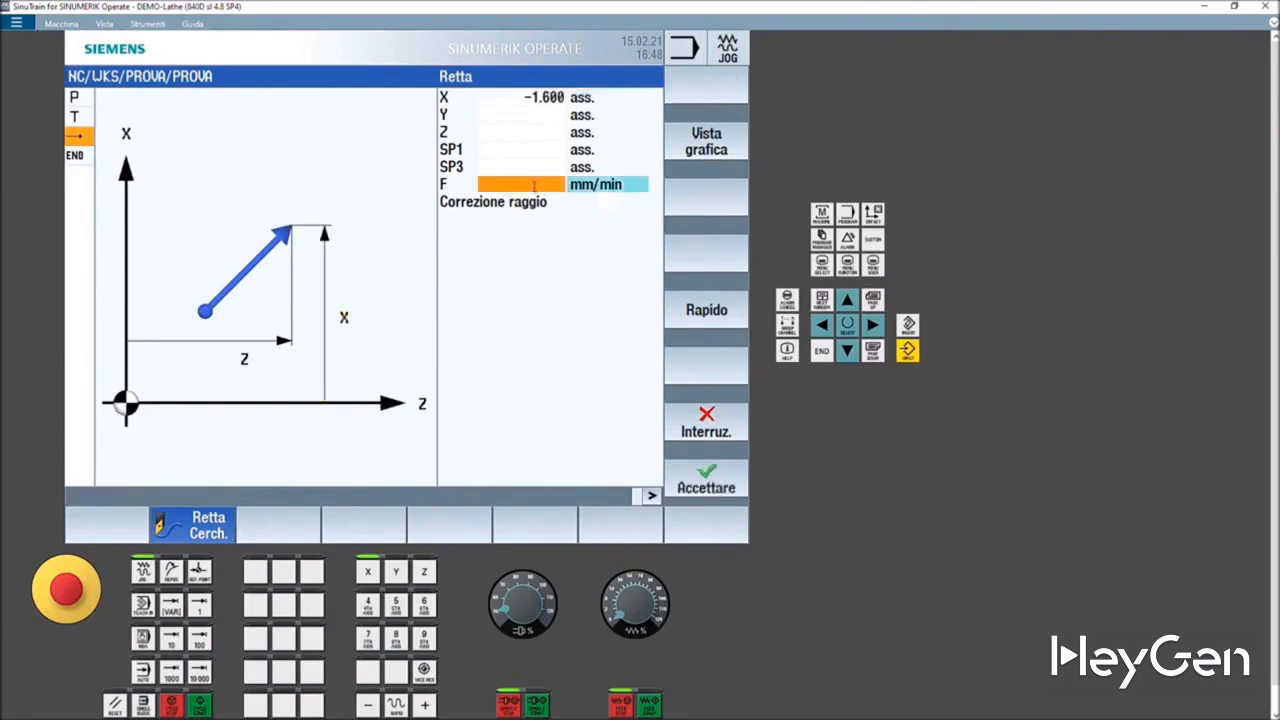
pyautogui.write('0.3')
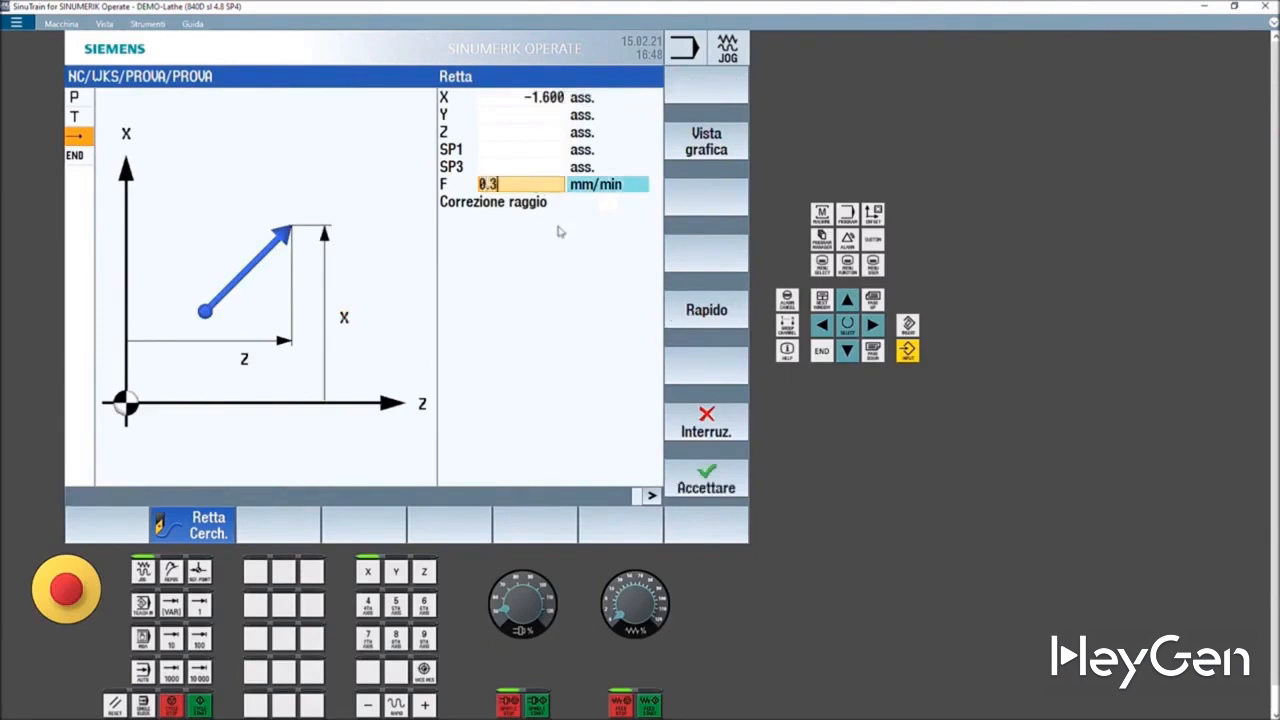
pyautogui.click(539, 168)
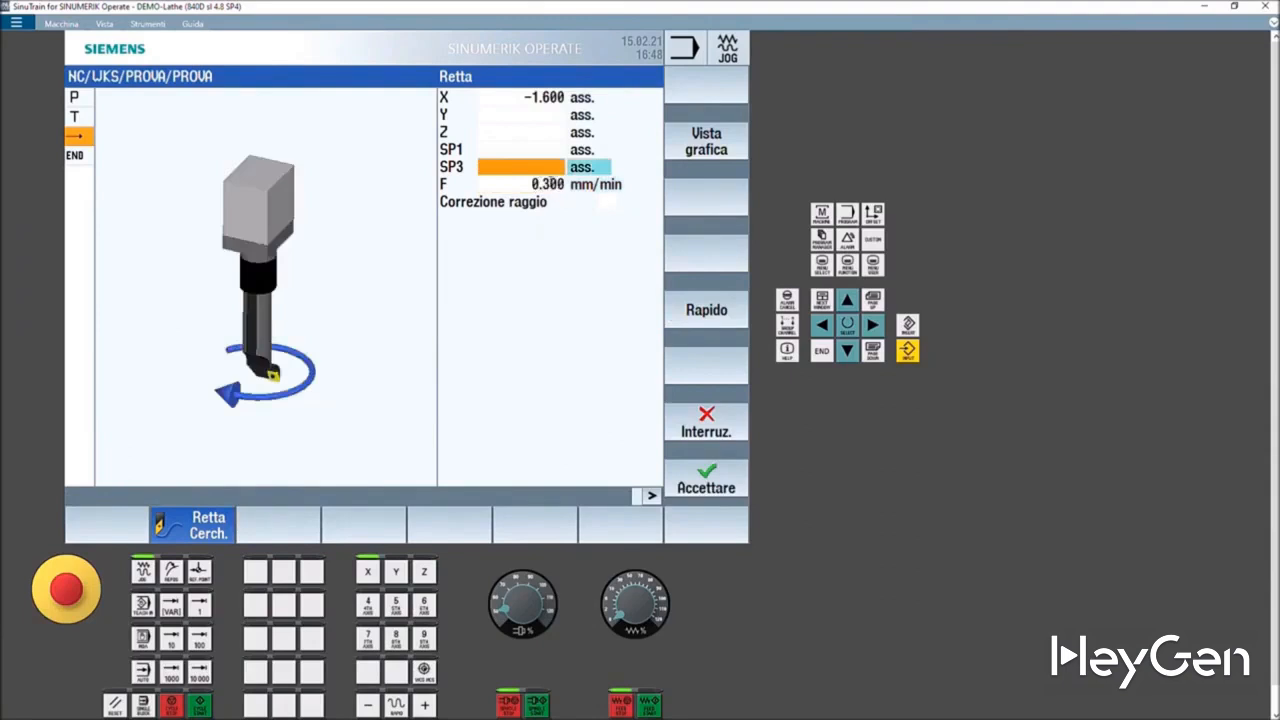
pyautogui.click(551, 182)
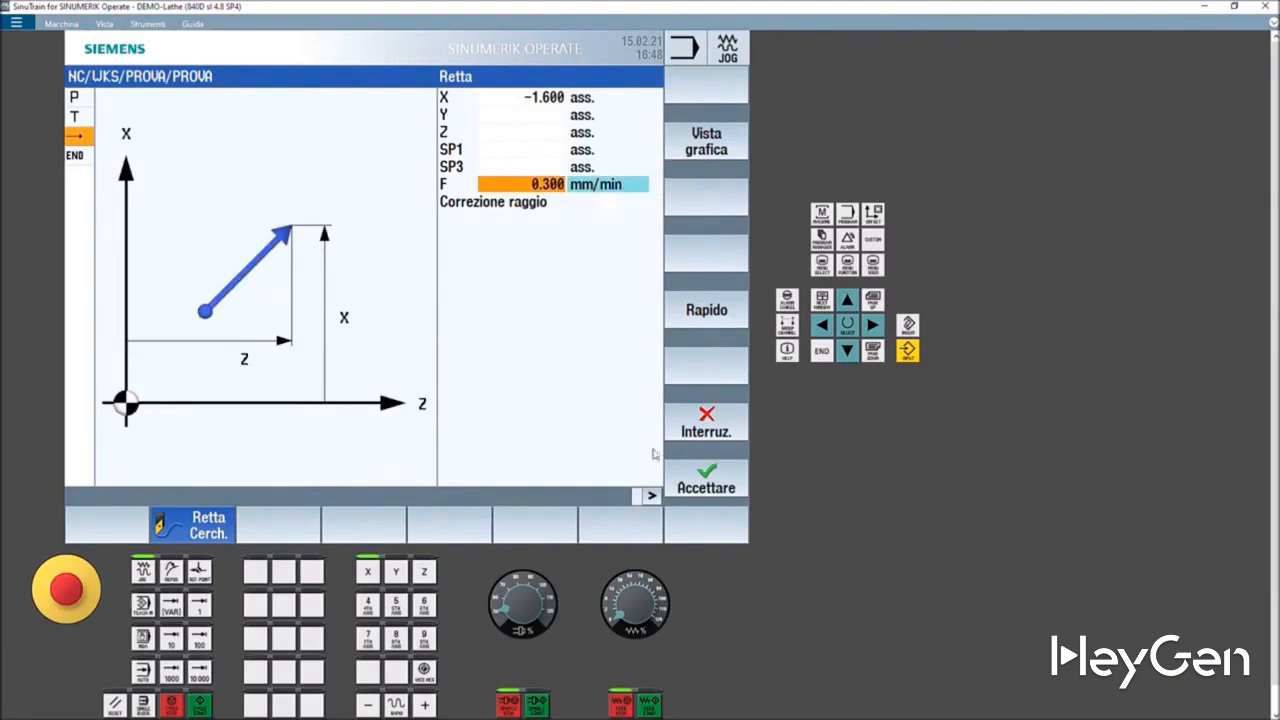
pyautogui.click(700, 483)
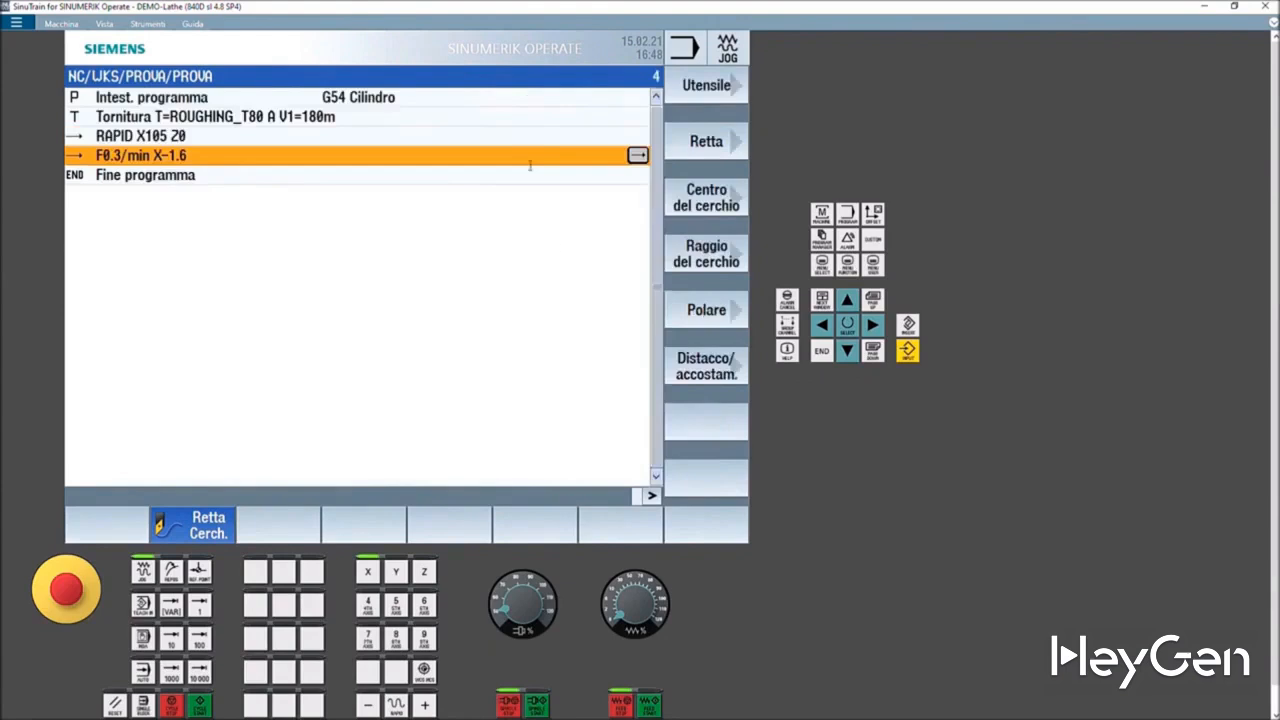
# - Add a rapid straight-line block to X 120, Z 20 and accept it
pyautogui.click(697, 150)
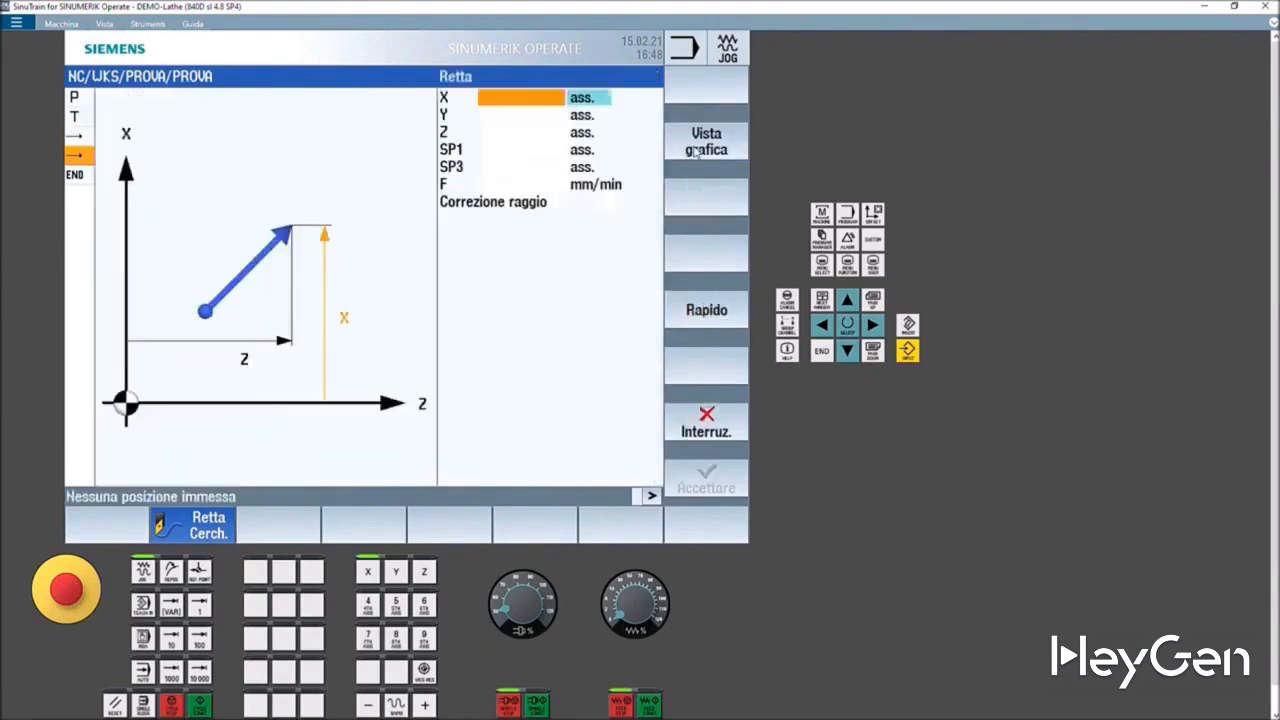
pyautogui.write('120')
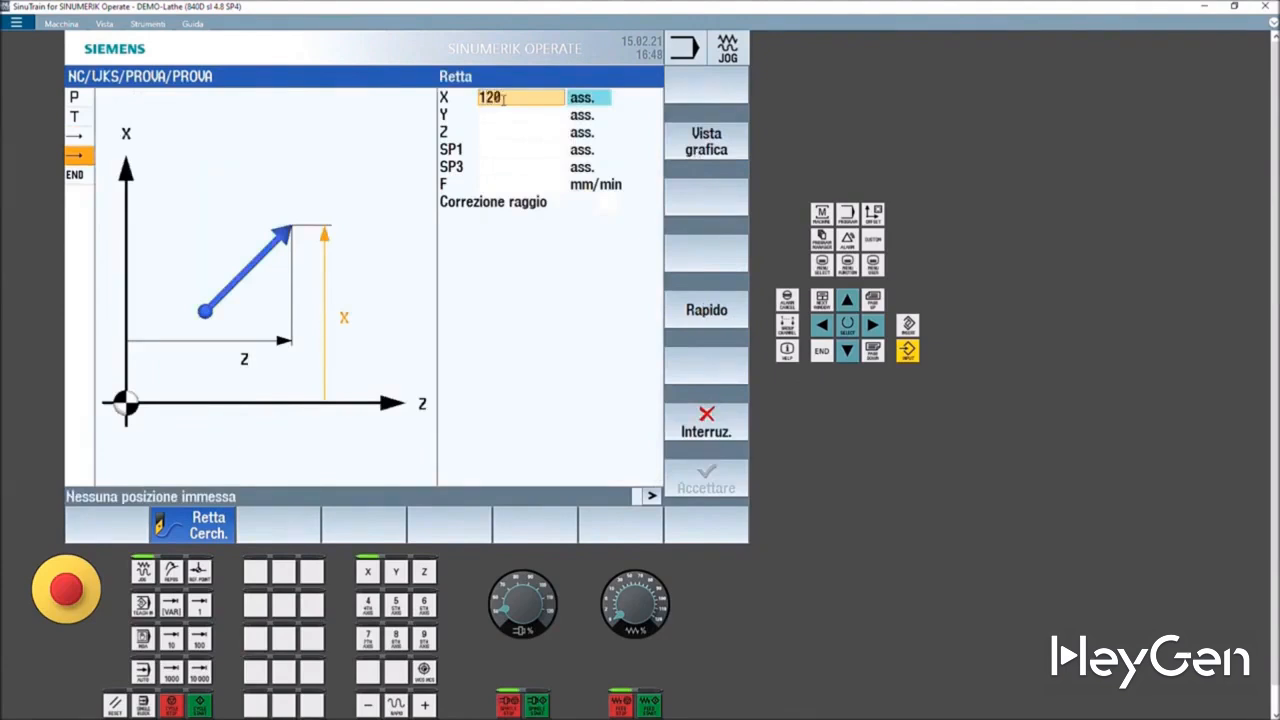
pyautogui.click(507, 133)
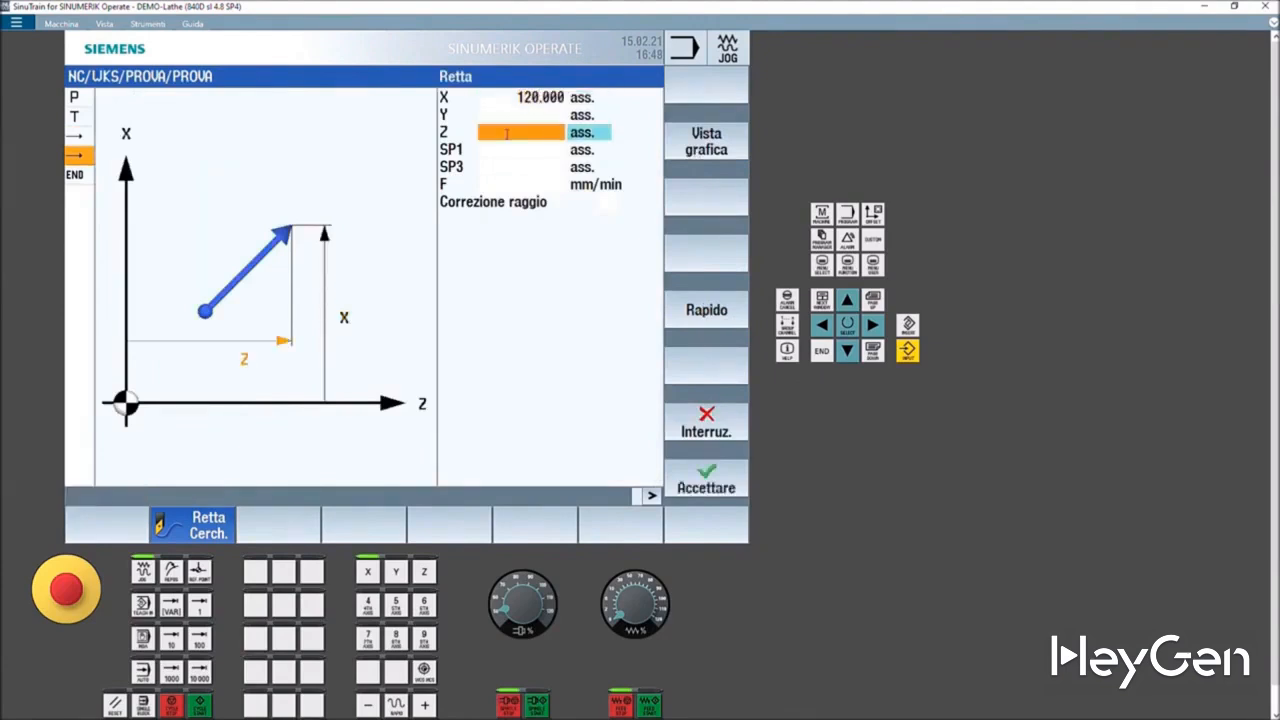
pyautogui.write('20')
pyautogui.press('Return')
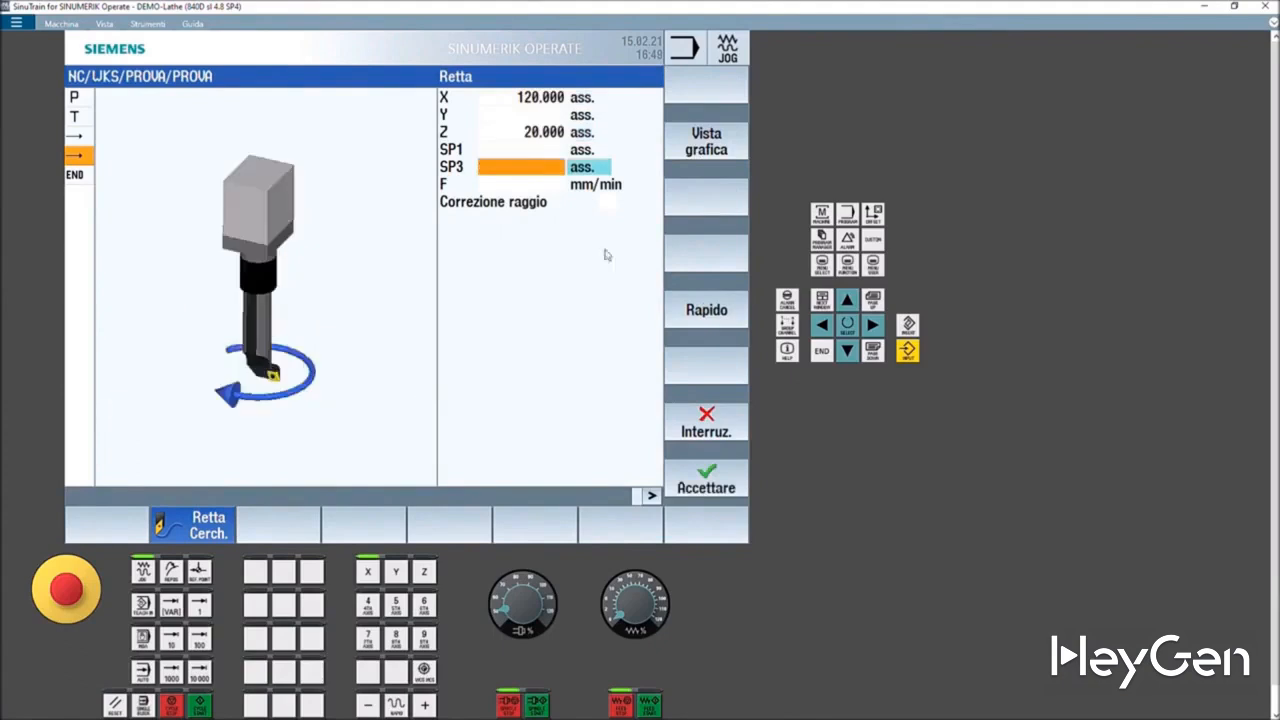
pyautogui.click(696, 320)
pyautogui.click(724, 472)
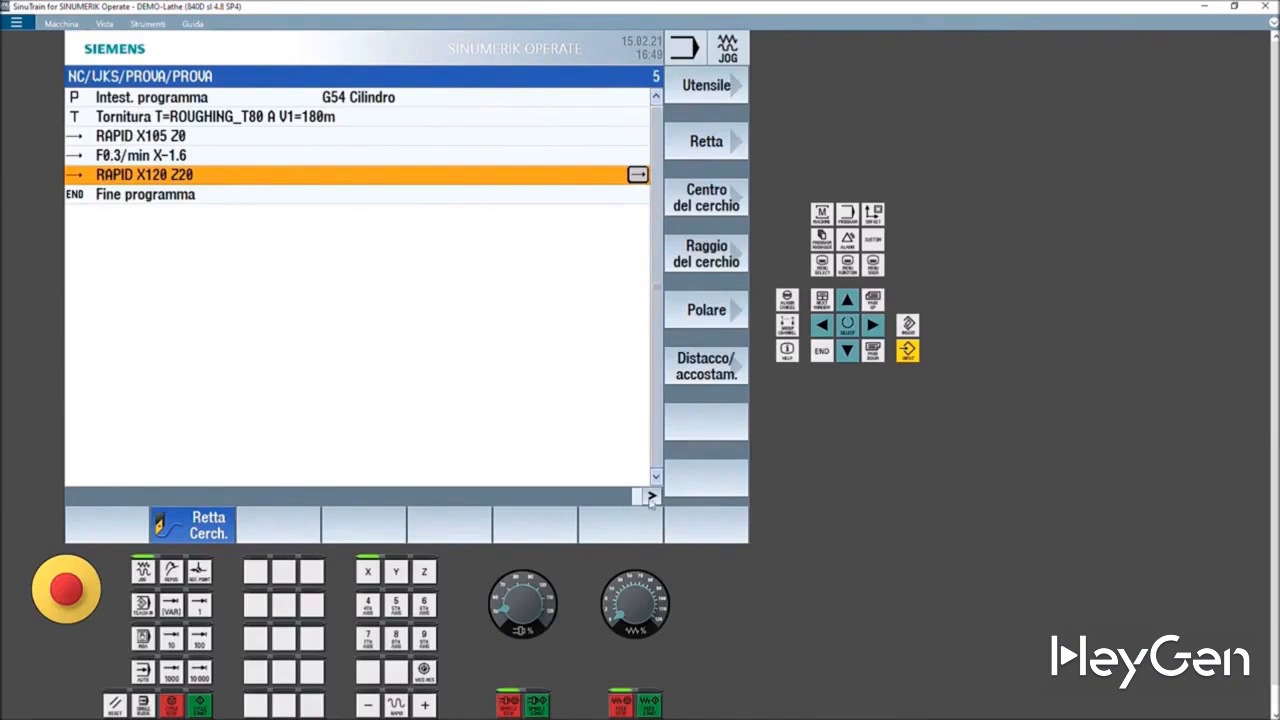
# - Run the program simulation in the 3D view
pyautogui.click(651, 497)
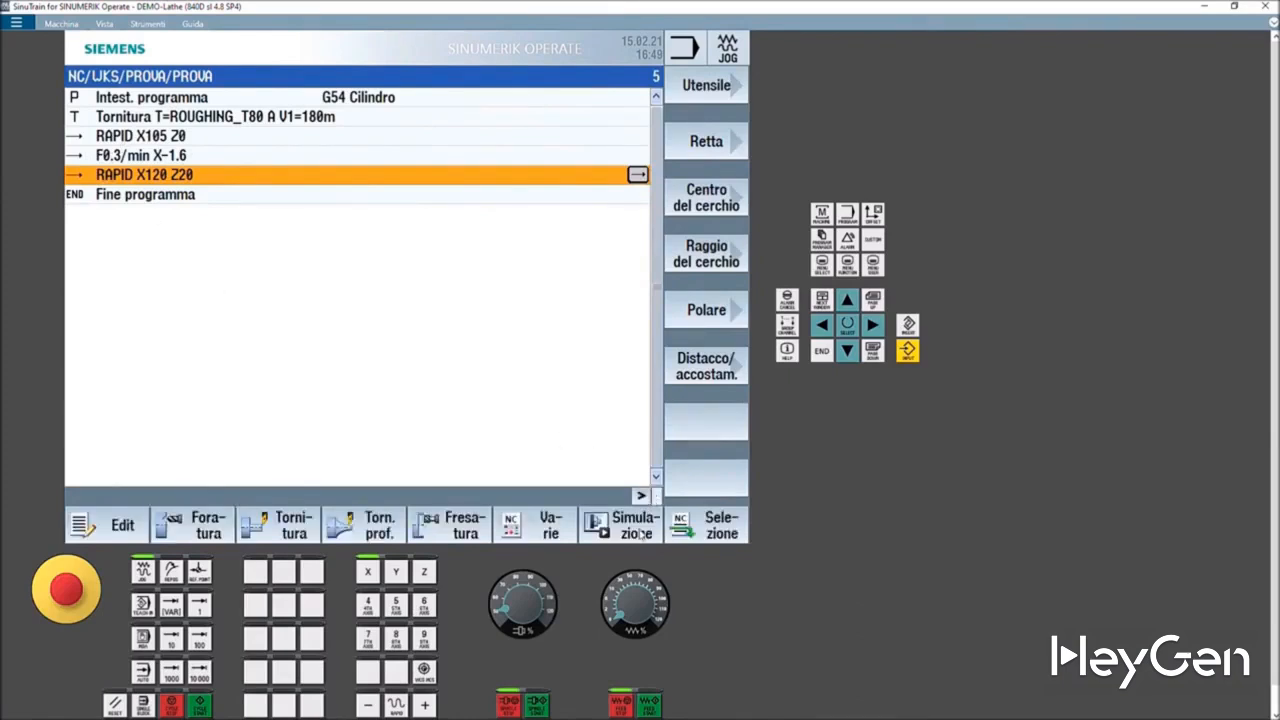
pyautogui.click(640, 535)
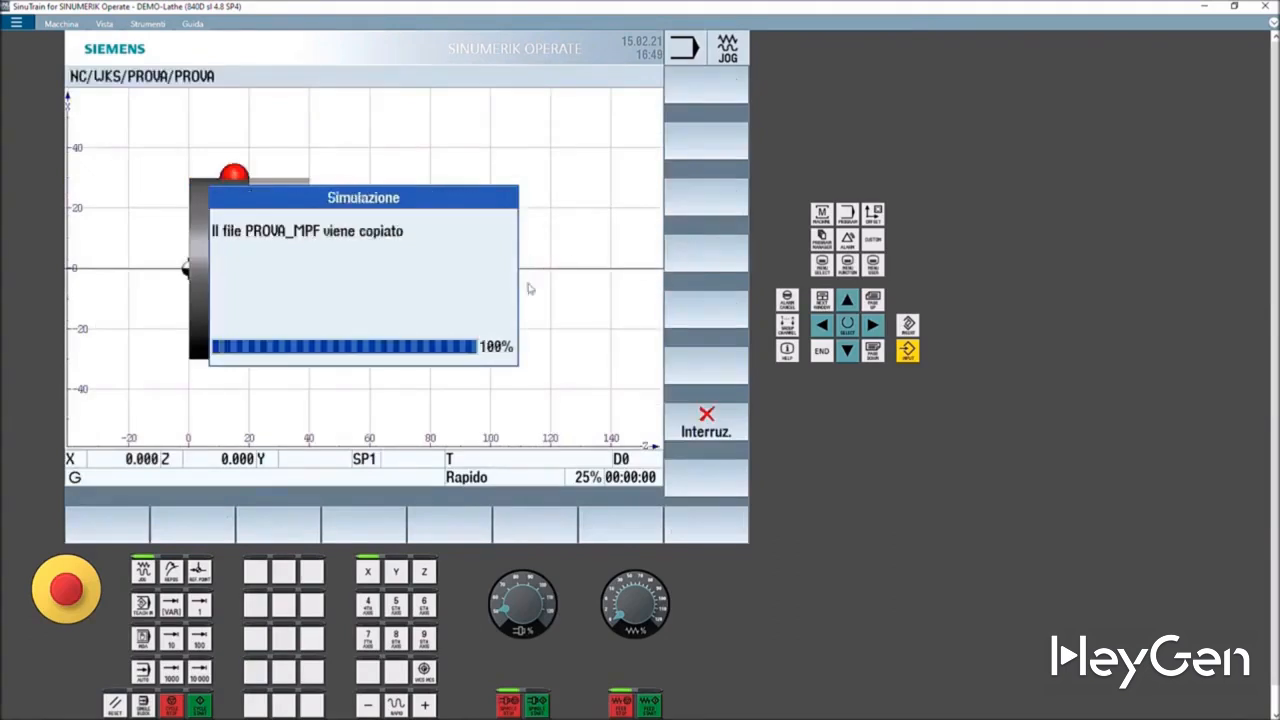
pyautogui.click(700, 260)
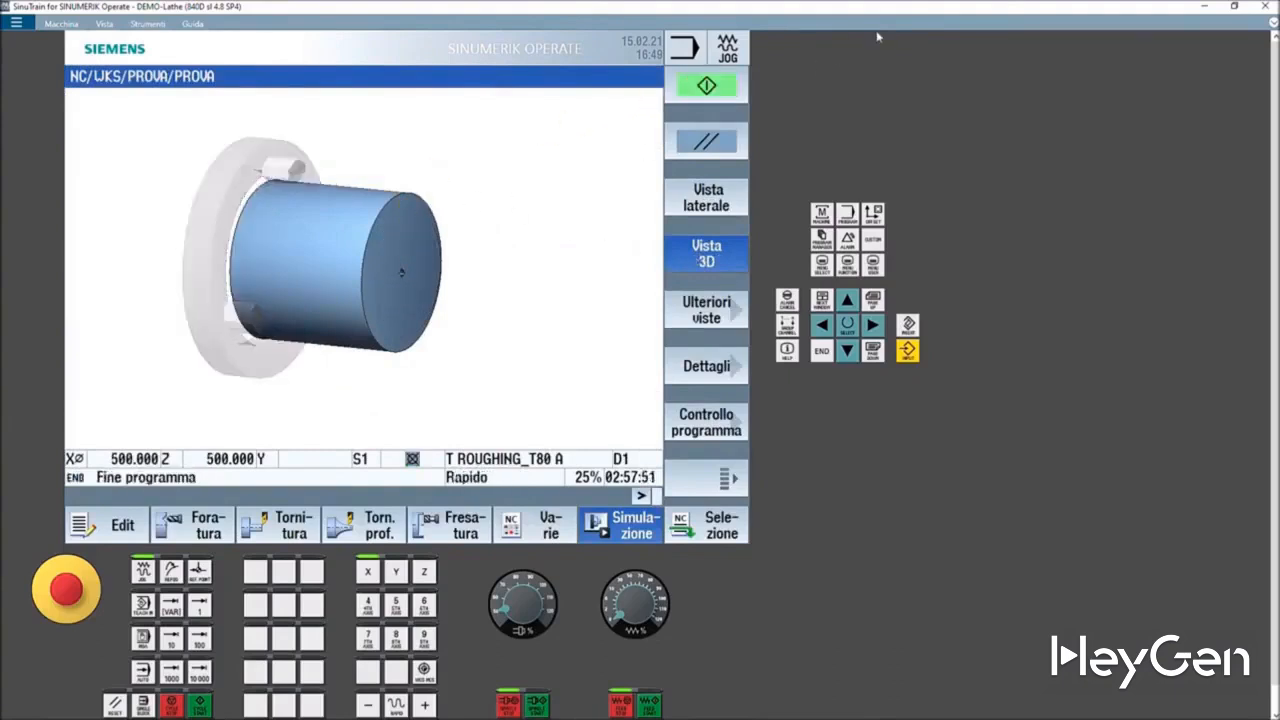
pyautogui.click(708, 86)
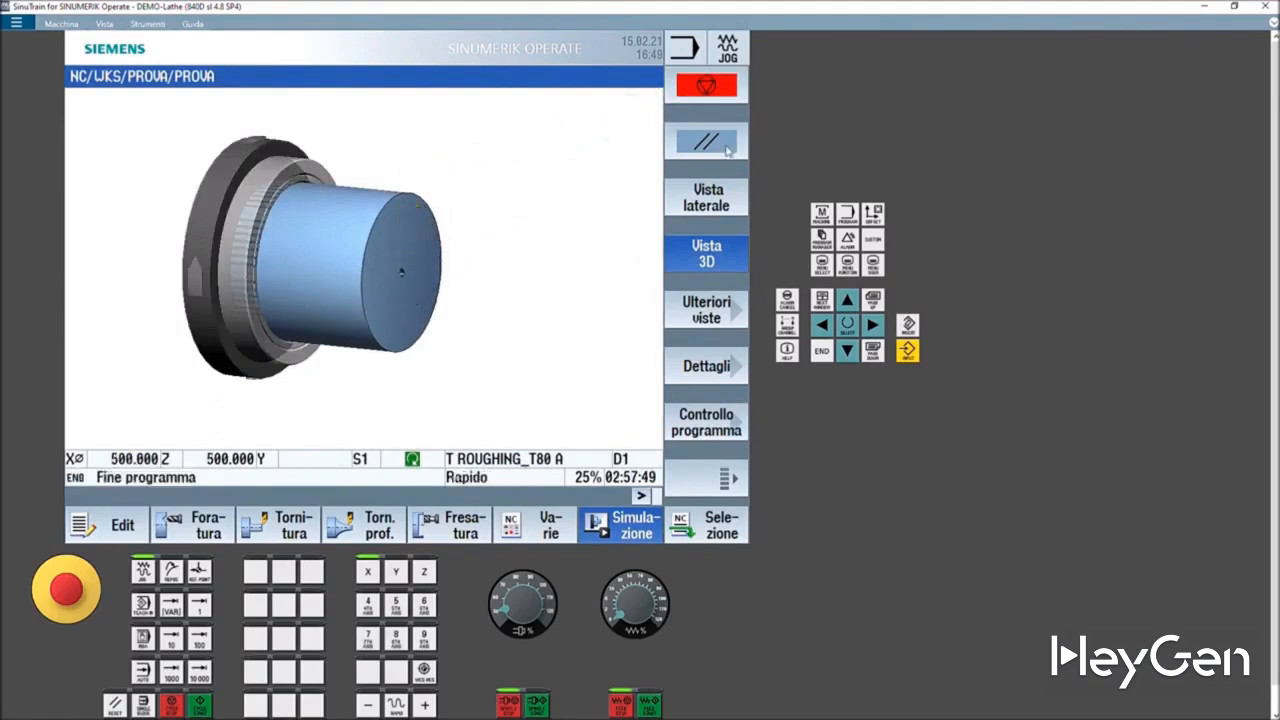
# - Reopen program PROVA from the program manager, check the simulation again, and return to the editor
pyautogui.click(821, 242)
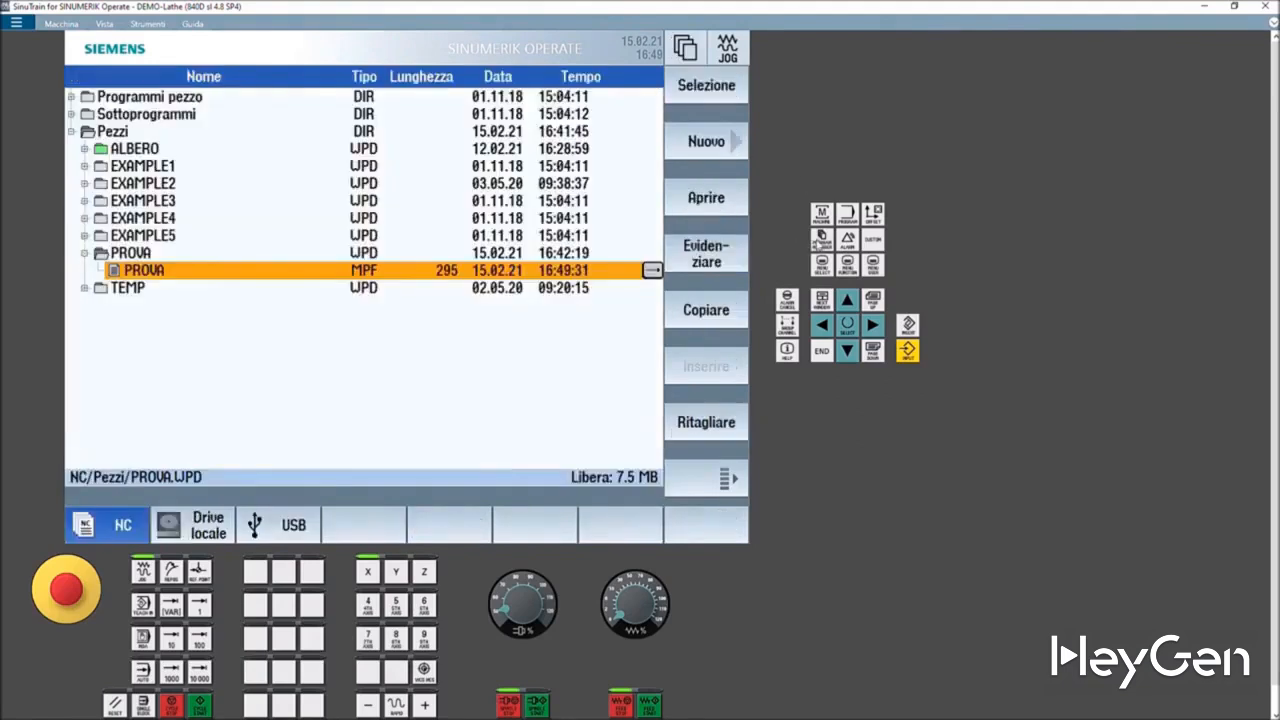
pyautogui.doubleClick(150, 273)
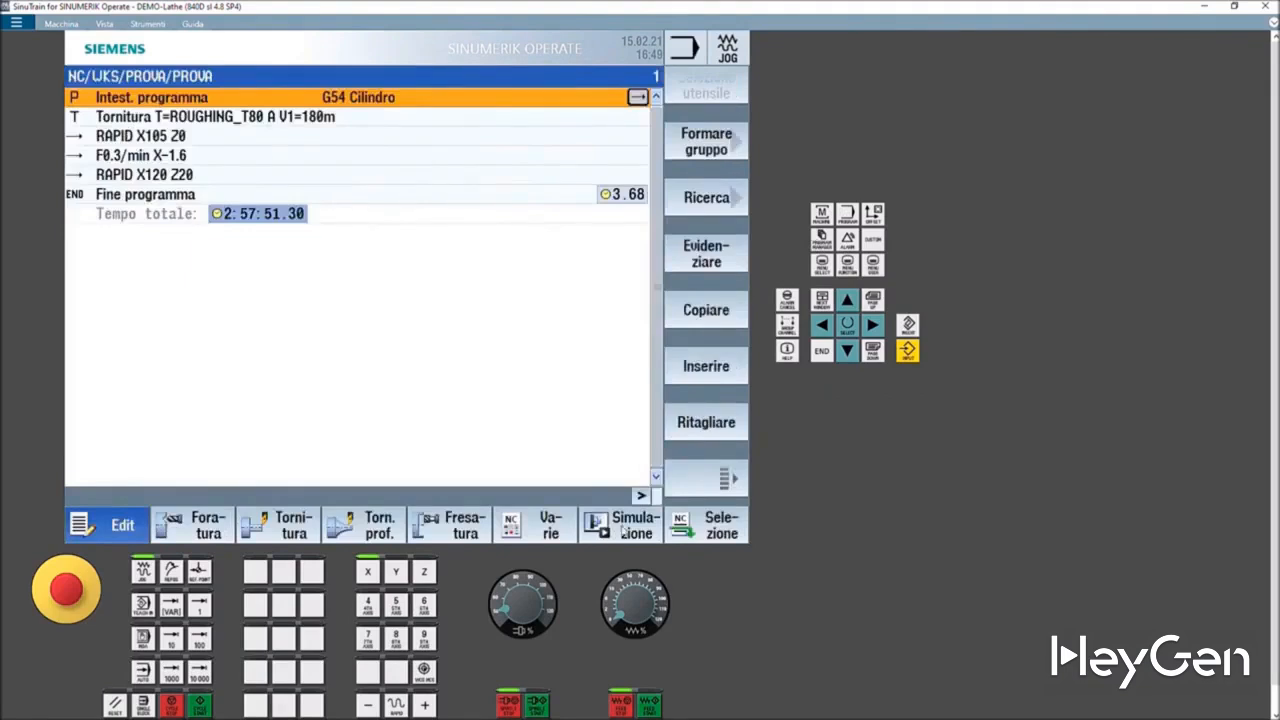
pyautogui.click(618, 528)
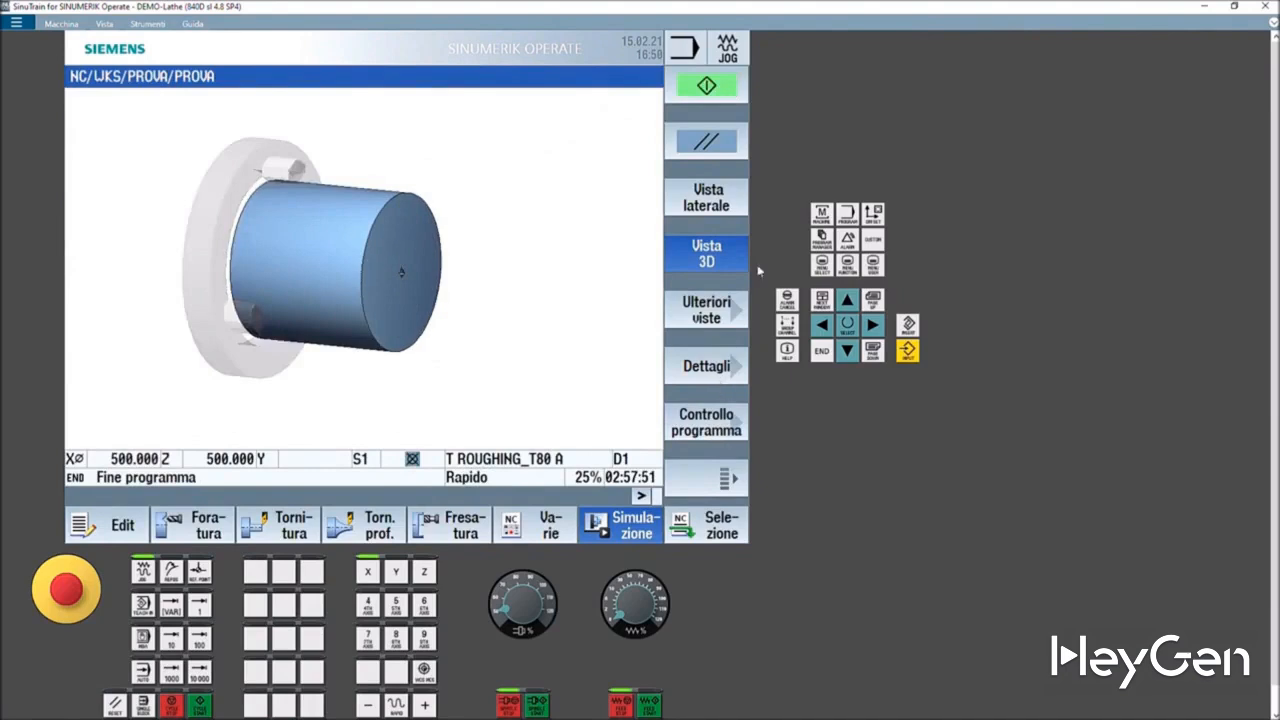
pyautogui.click(824, 244)
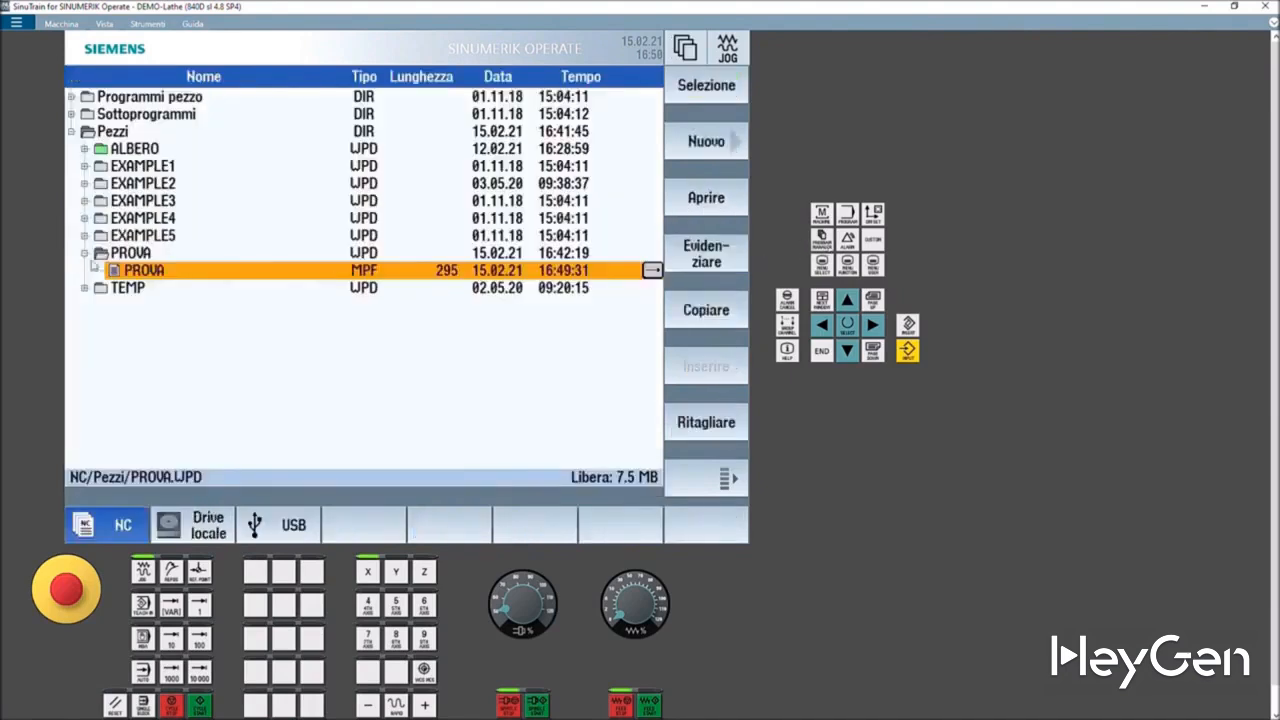
pyautogui.doubleClick(120, 274)
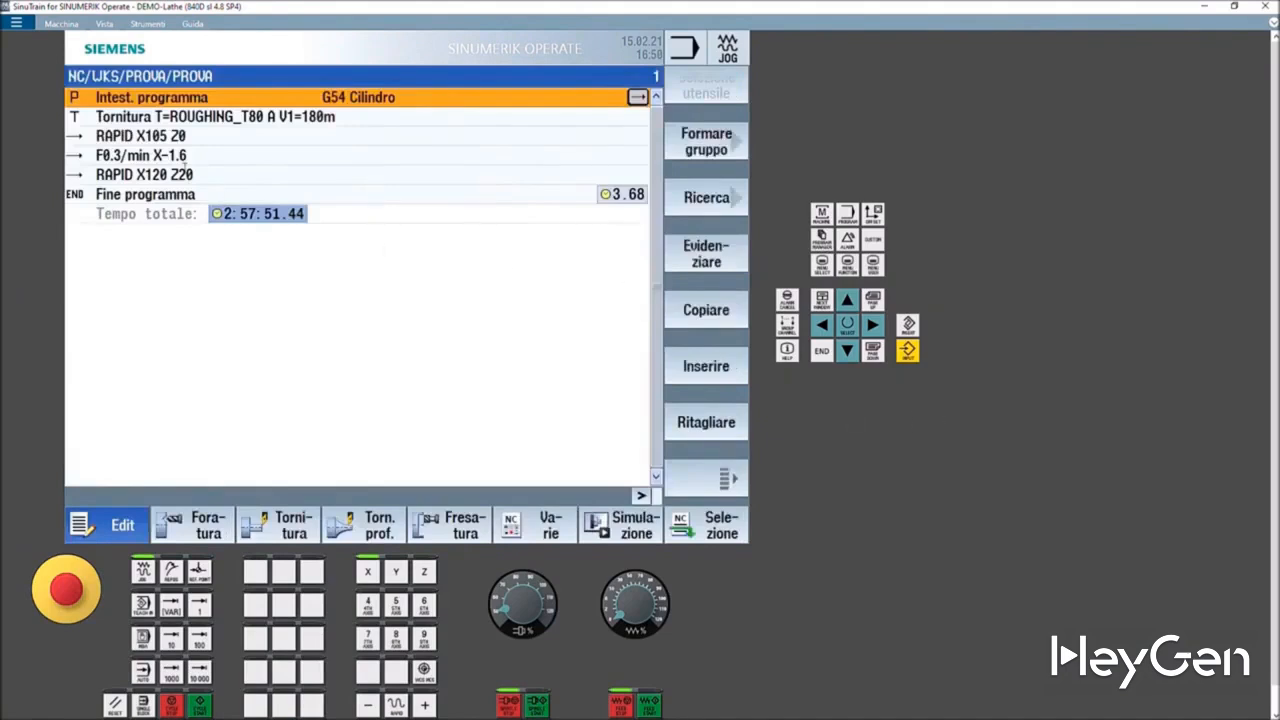
# - Insert a stock-removal (Sgrossatura) turning cycle after the RAPID X120 Z20 block
pyautogui.click(168, 178)
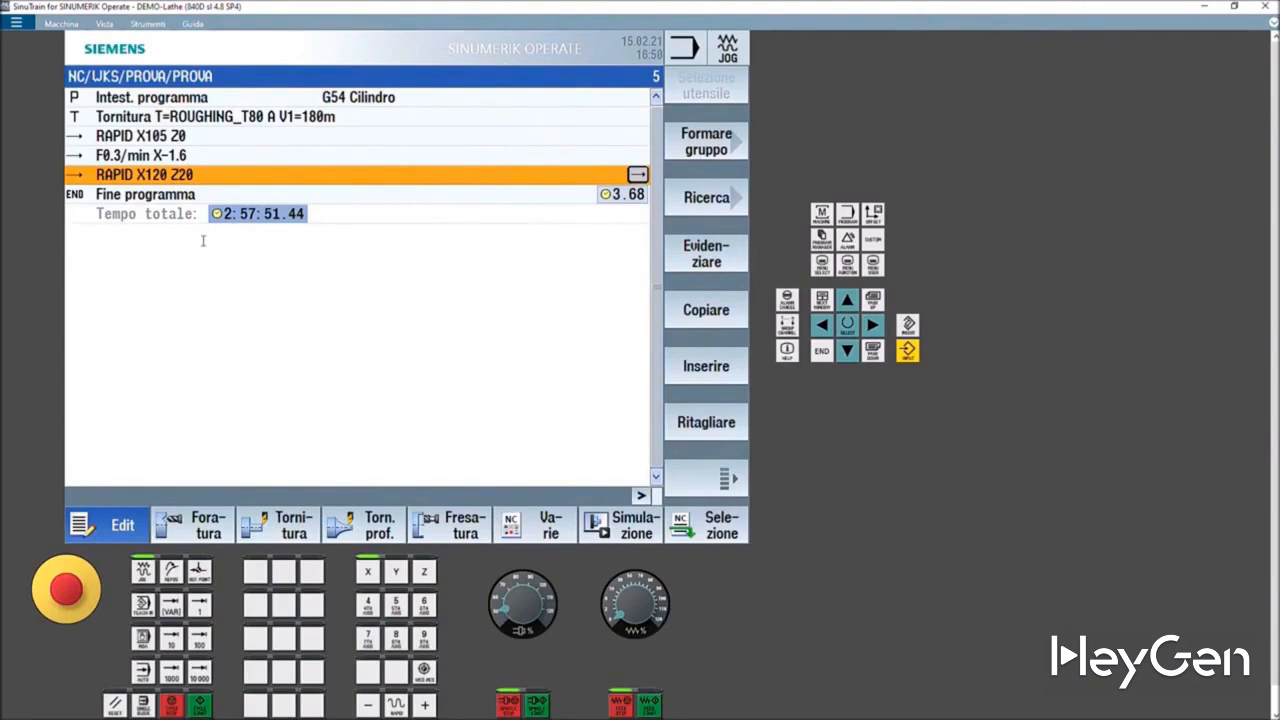
pyautogui.click(291, 526)
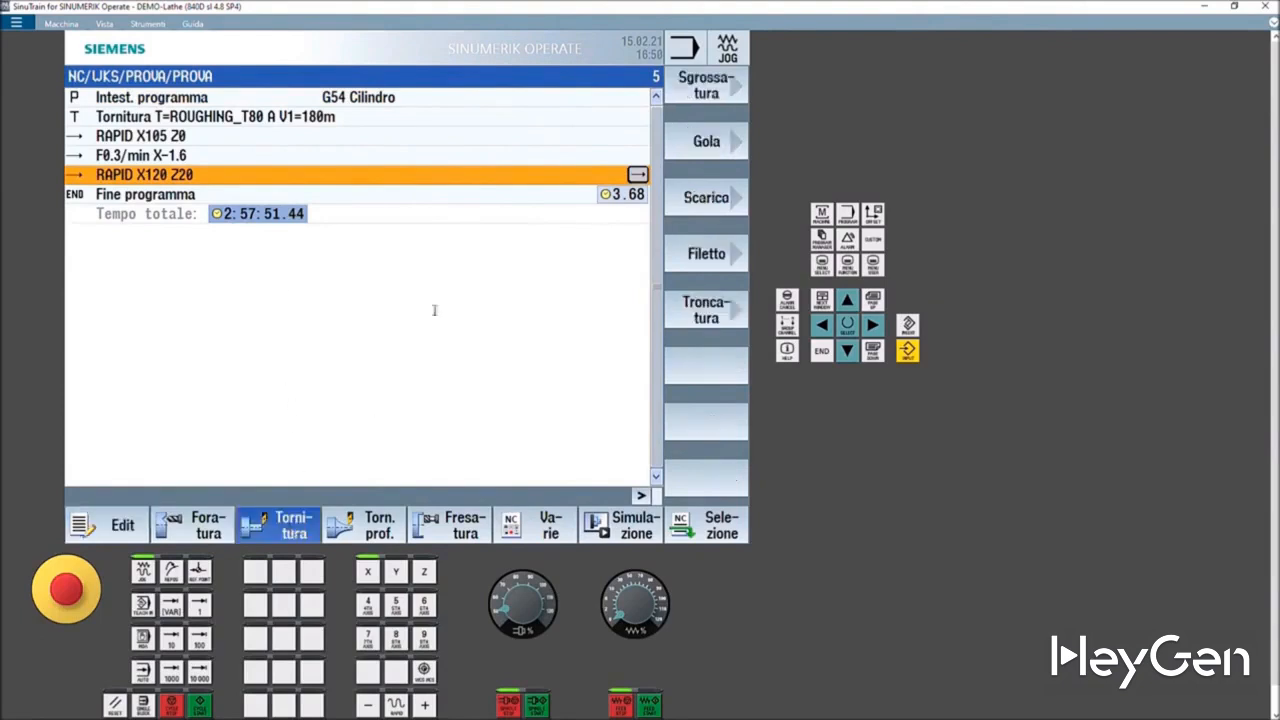
pyautogui.click(693, 93)
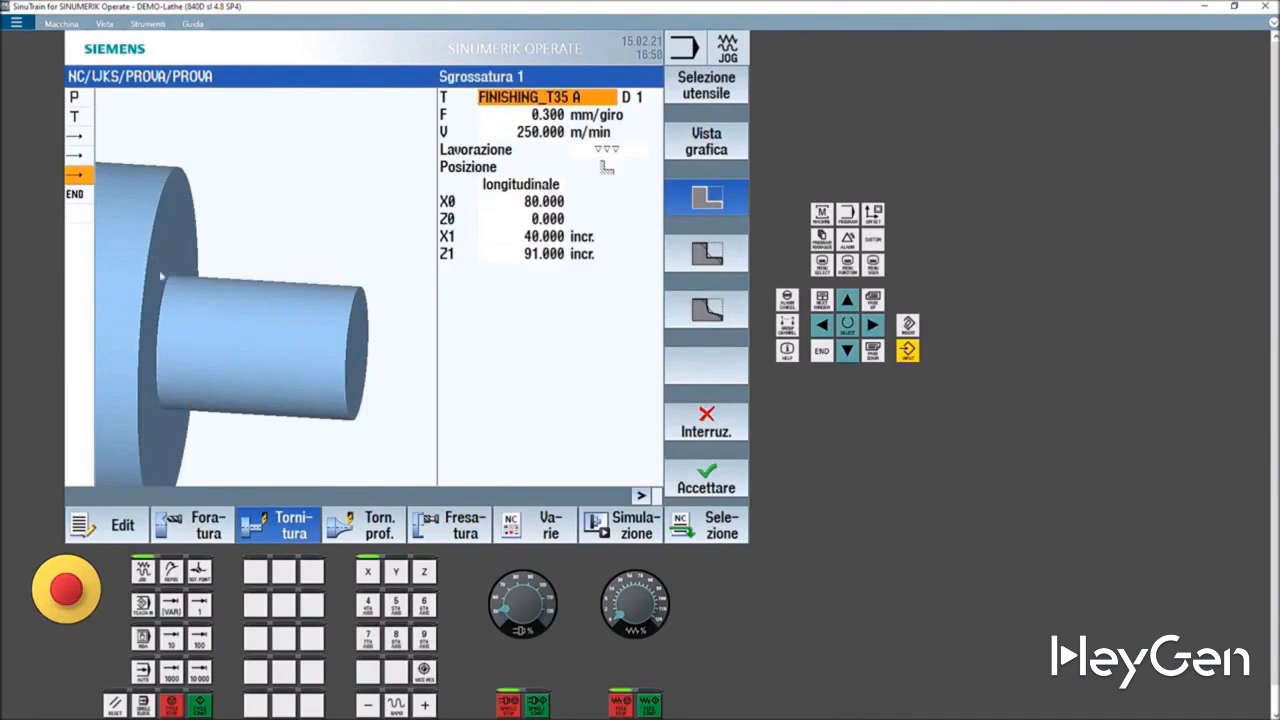
# - Try roughing machining and compare the three stock-removal cycle variants, returning to the first rectangular one
pyautogui.click(618, 151)
pyautogui.click(614, 154)
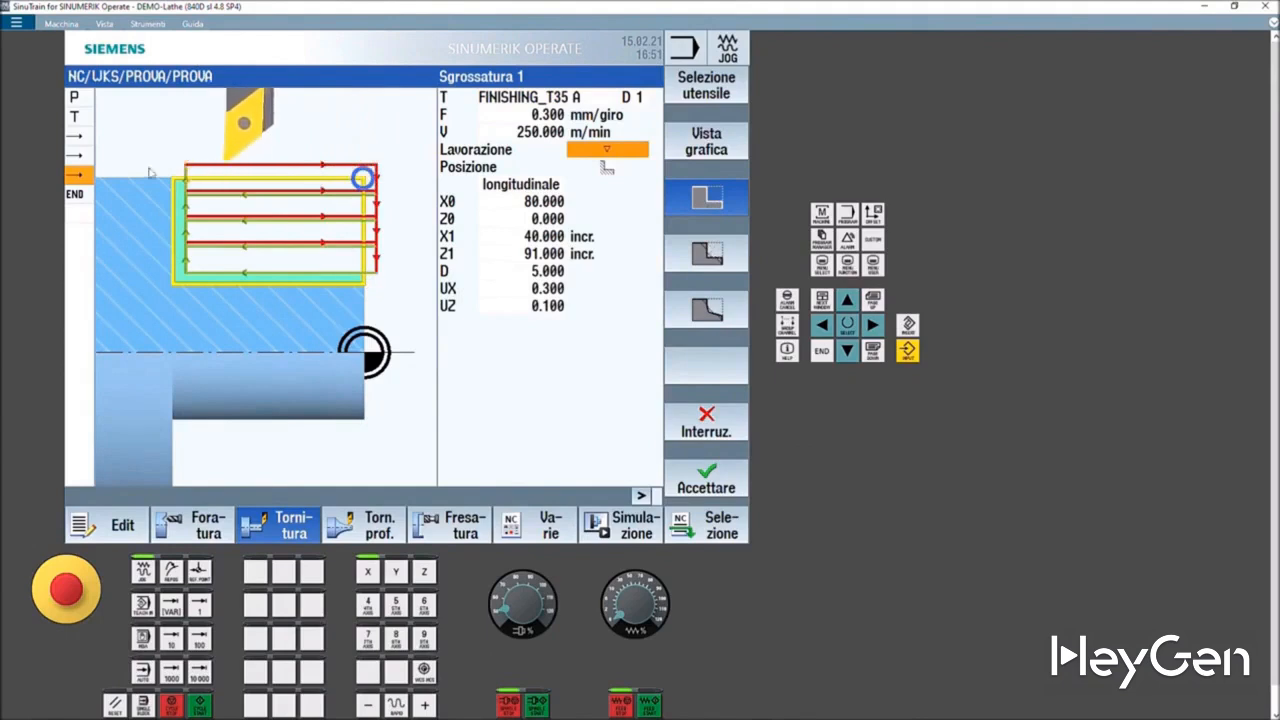
pyautogui.click(702, 264)
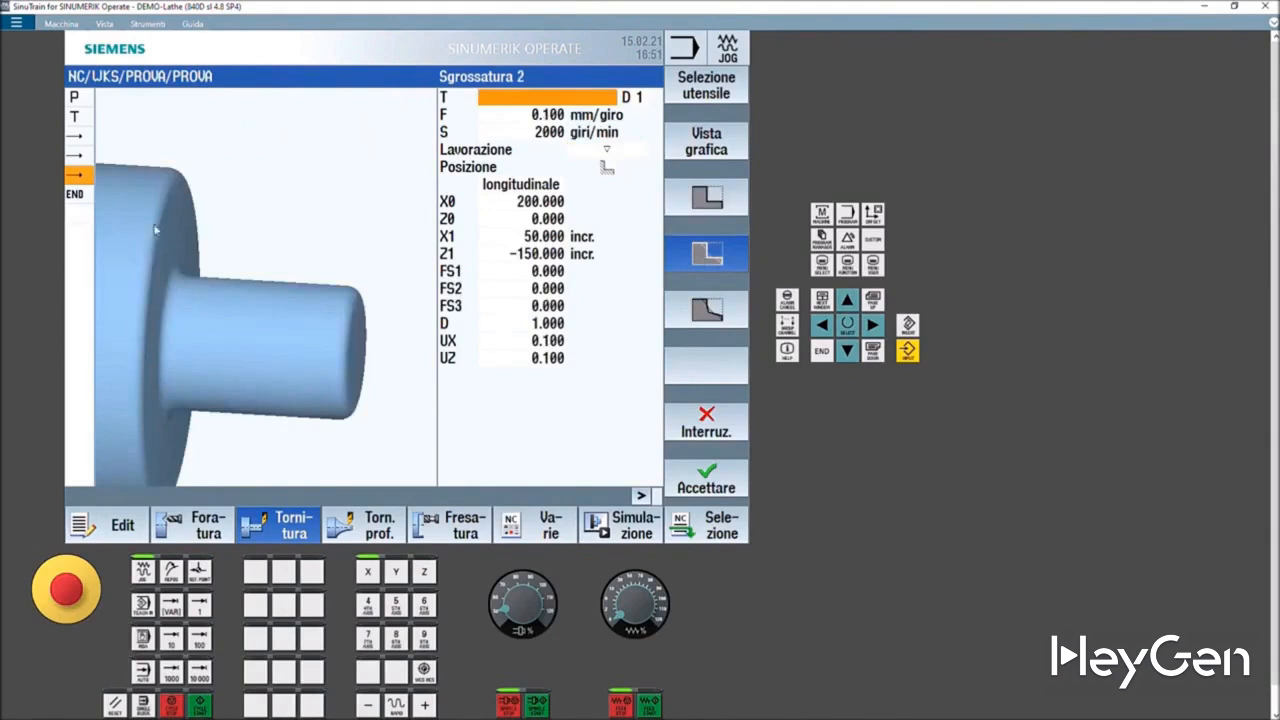
pyautogui.click(713, 318)
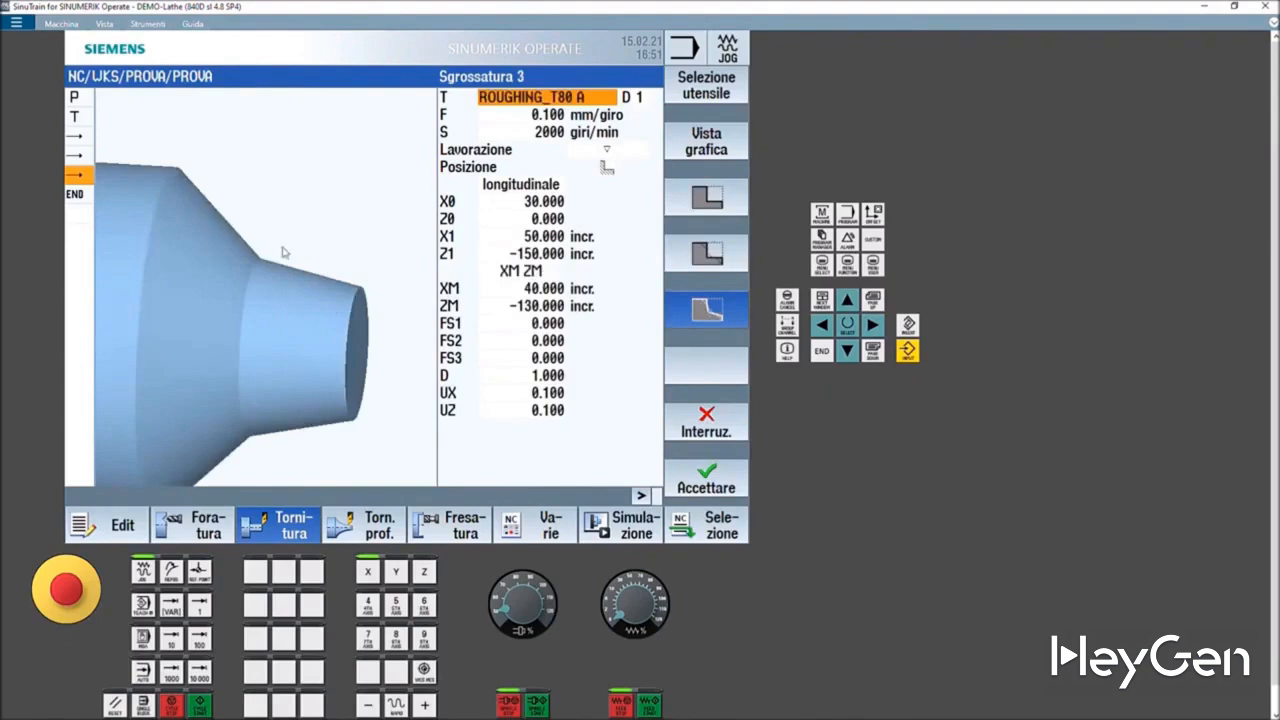
pyautogui.click(707, 209)
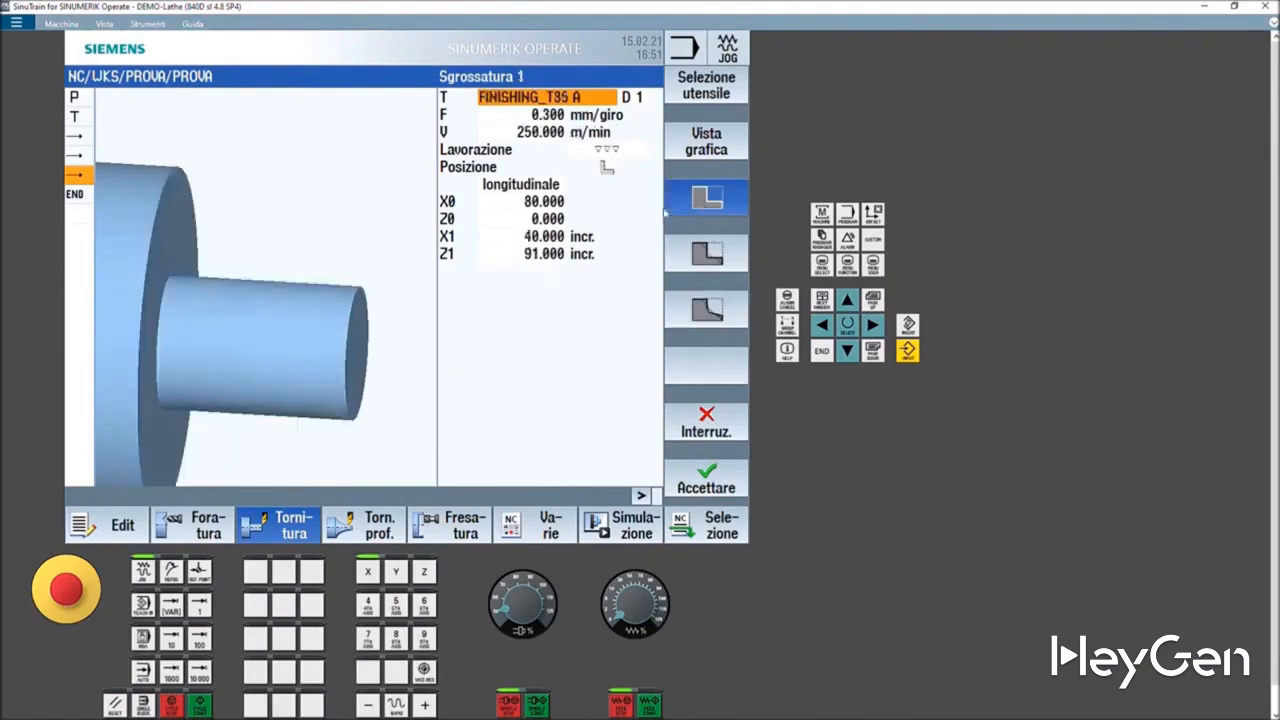
# - Set the cycle's machining type to roughing and select tool ROUGHING_T80 A
pyautogui.click(614, 166)
pyautogui.click(614, 167)
pyautogui.click(614, 167)
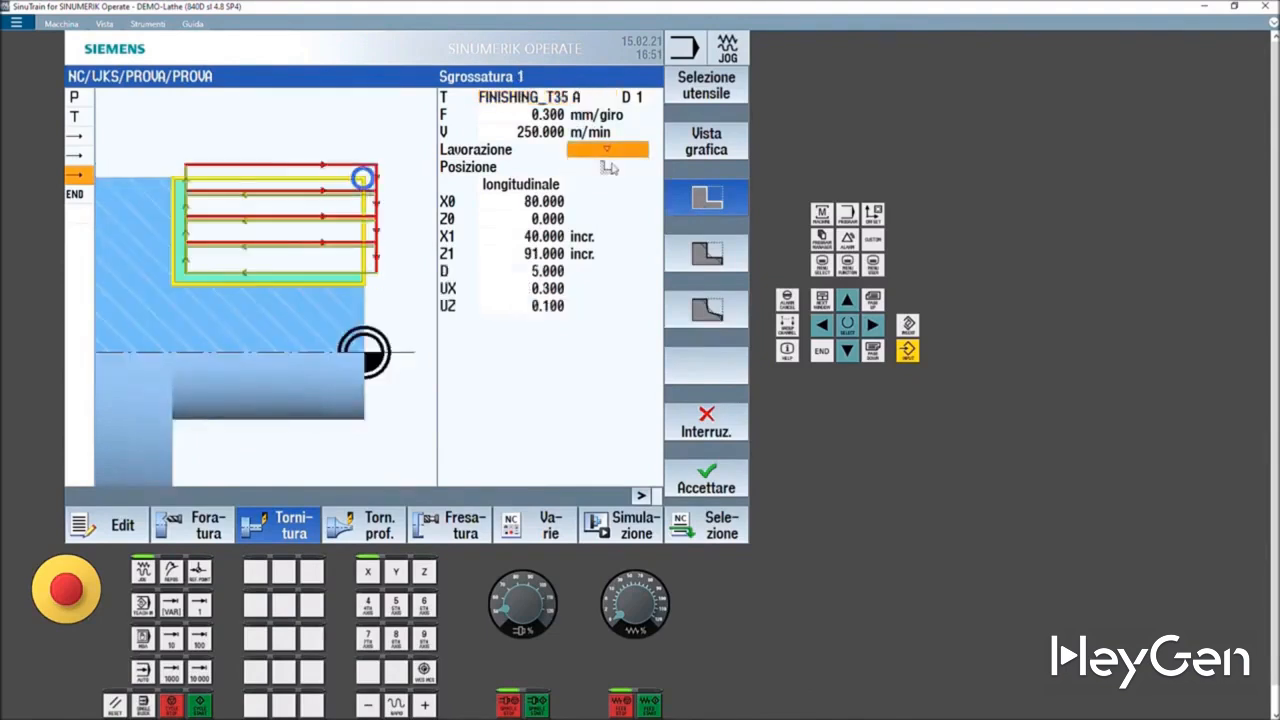
pyautogui.click(702, 88)
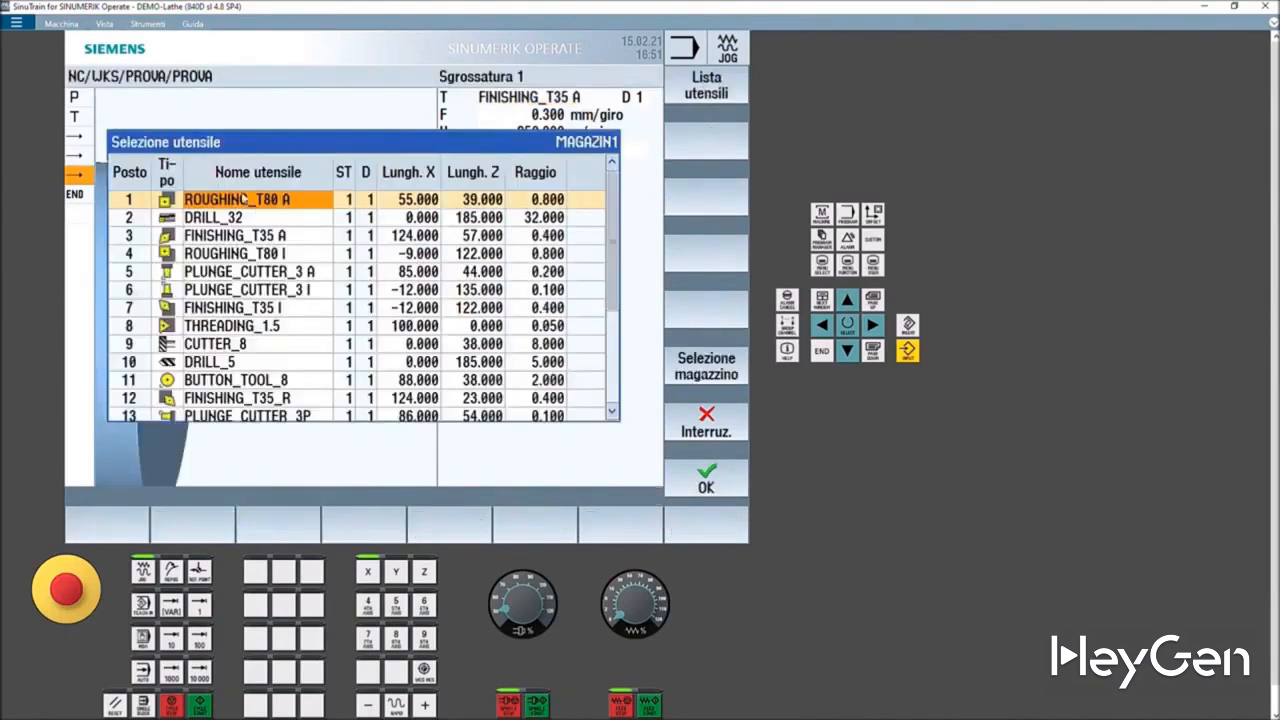
pyautogui.click(708, 478)
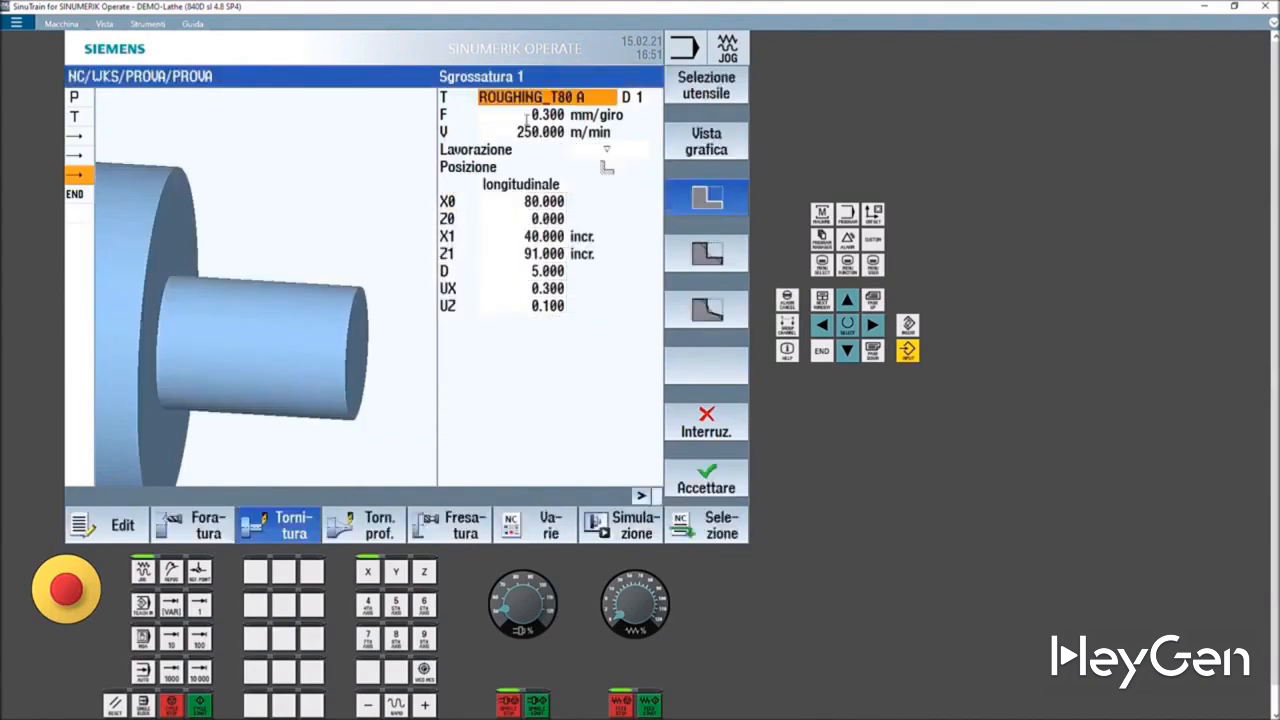
# - Examine the feed, cutting speed and machining position options of the stock-removal cycle
pyautogui.click(570, 116)
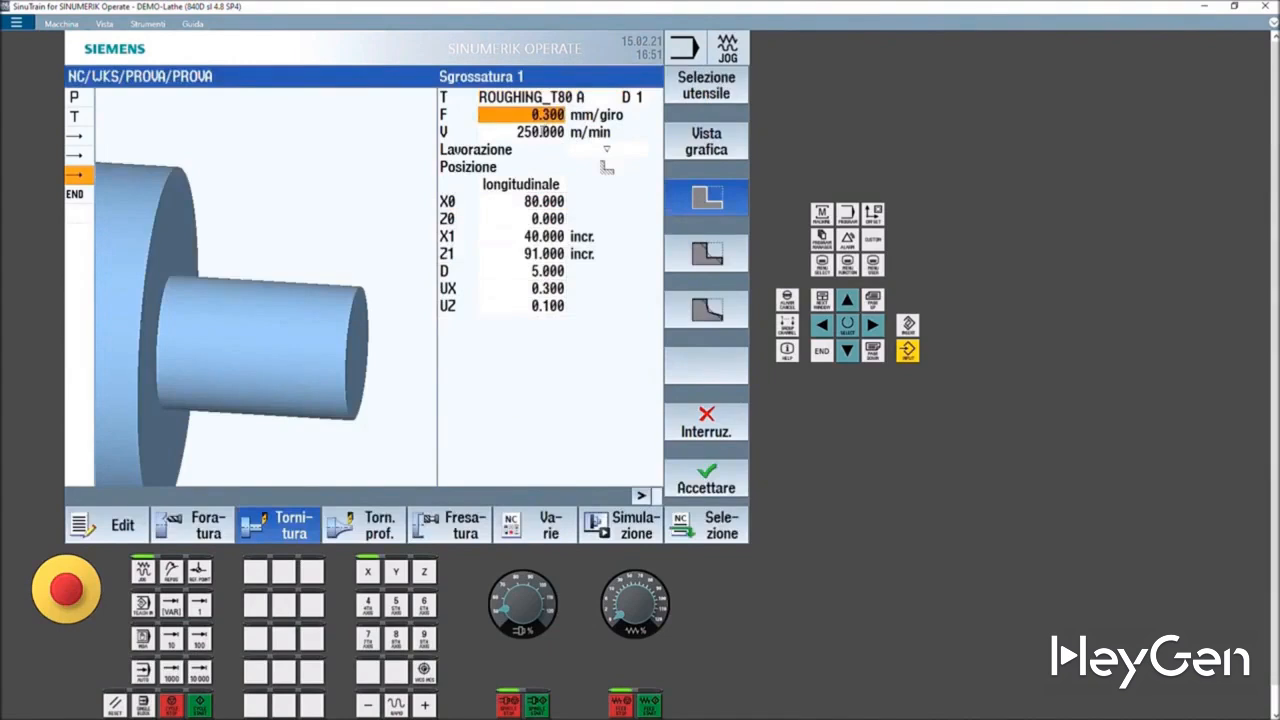
pyautogui.click(540, 131)
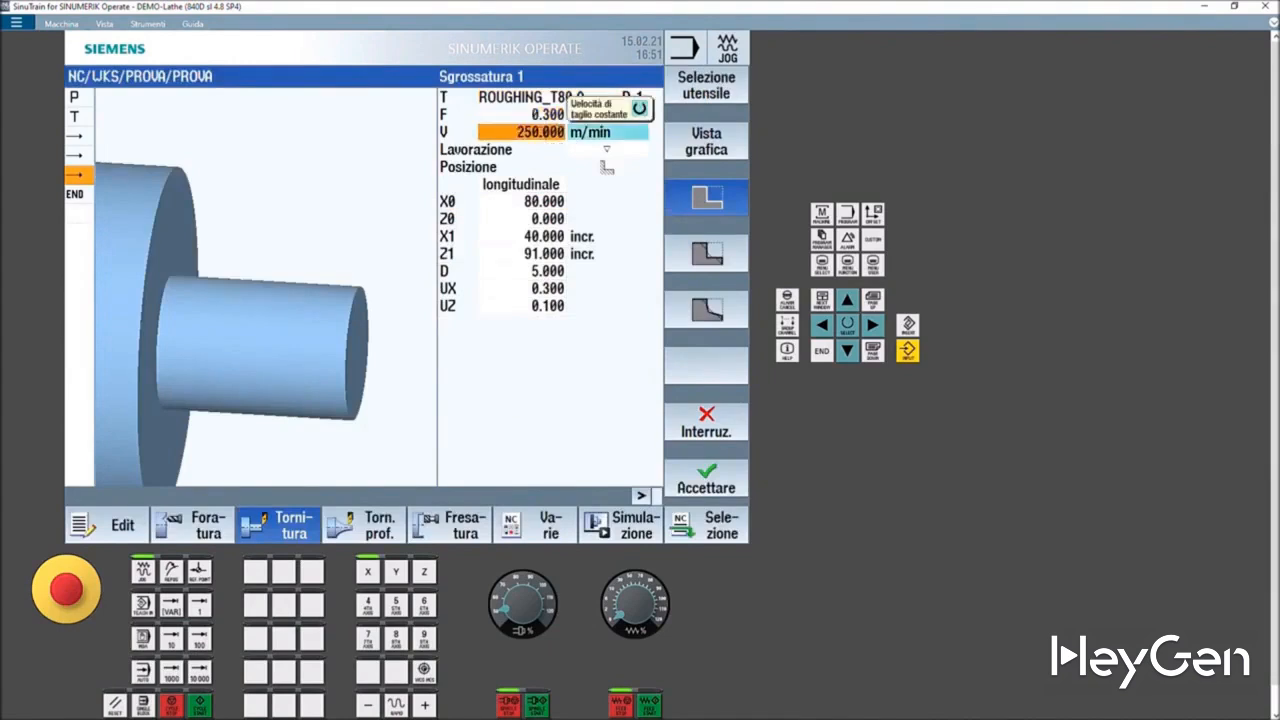
pyautogui.click(607, 177)
pyautogui.click(607, 178)
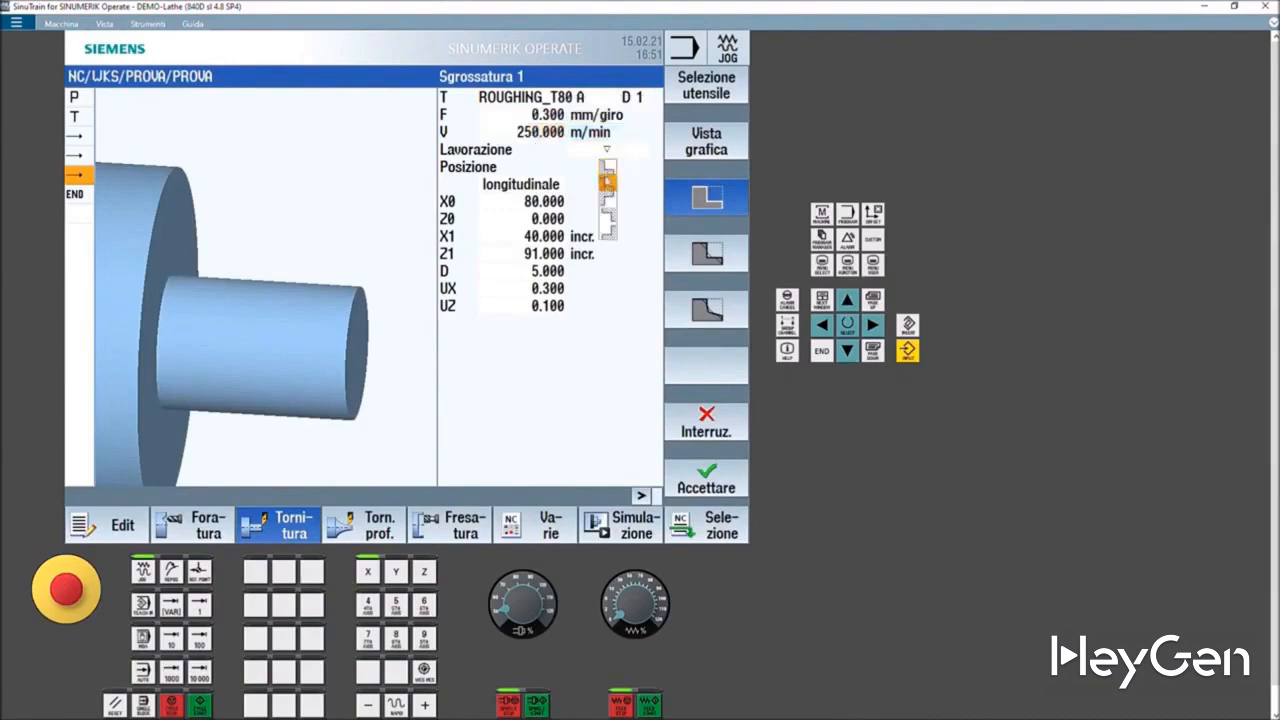
pyautogui.click(607, 181)
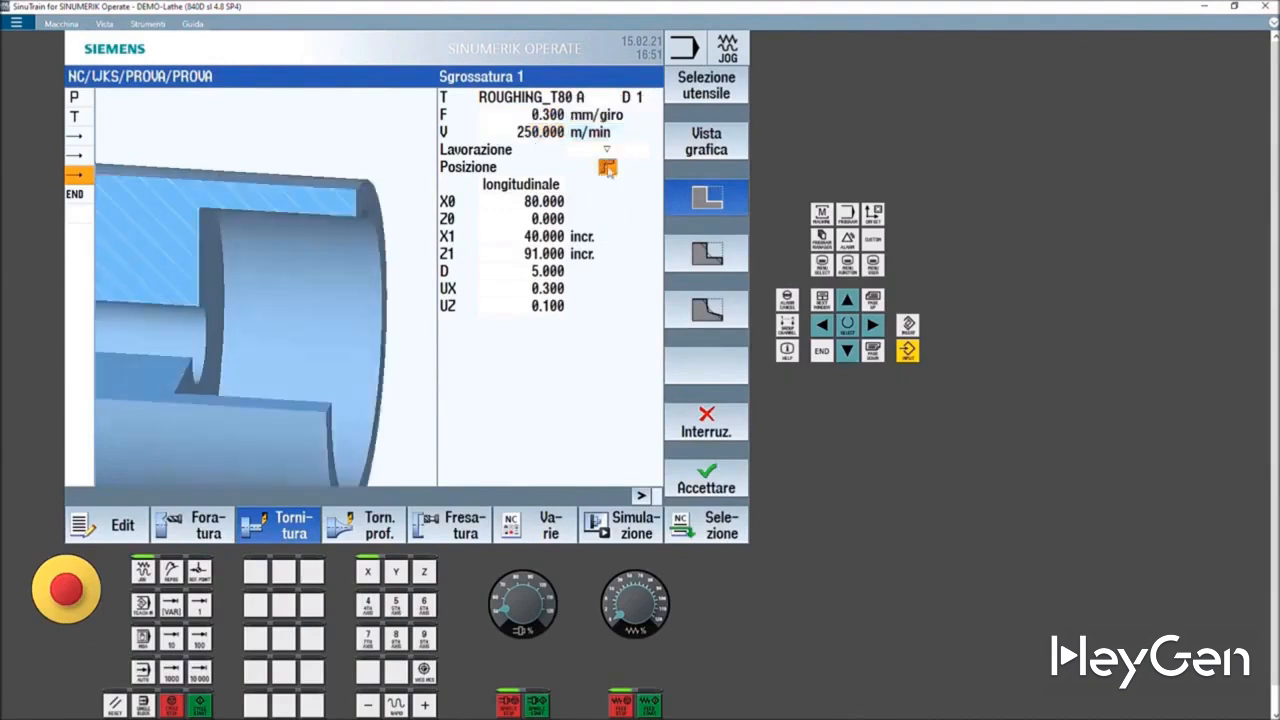
pyautogui.click(608, 168)
pyautogui.click(608, 170)
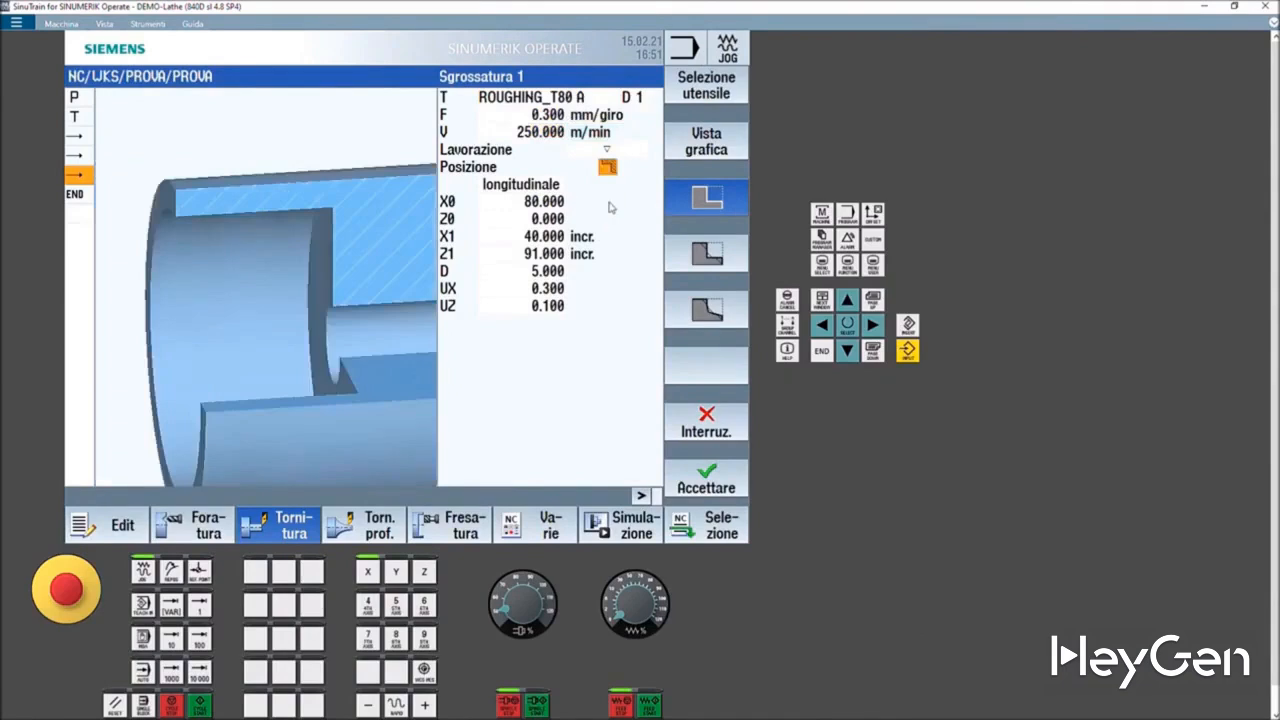
pyautogui.click(608, 166)
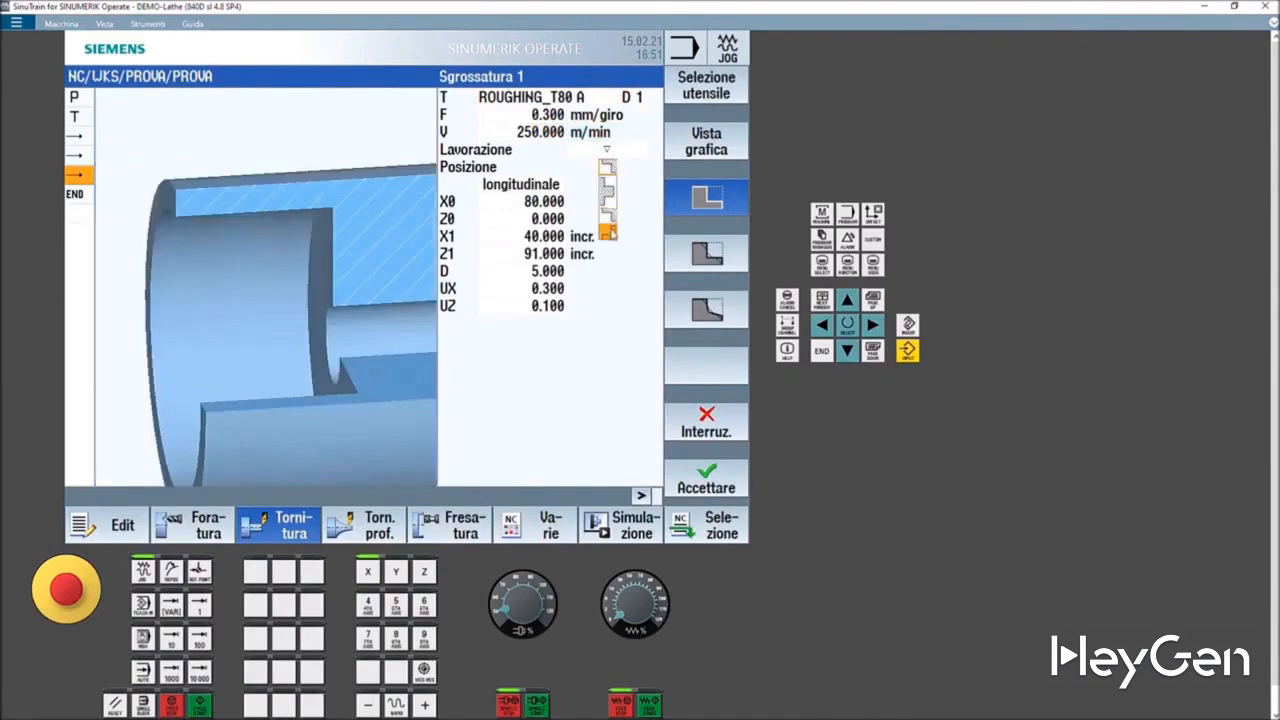
pyautogui.click(609, 232)
pyautogui.click(608, 168)
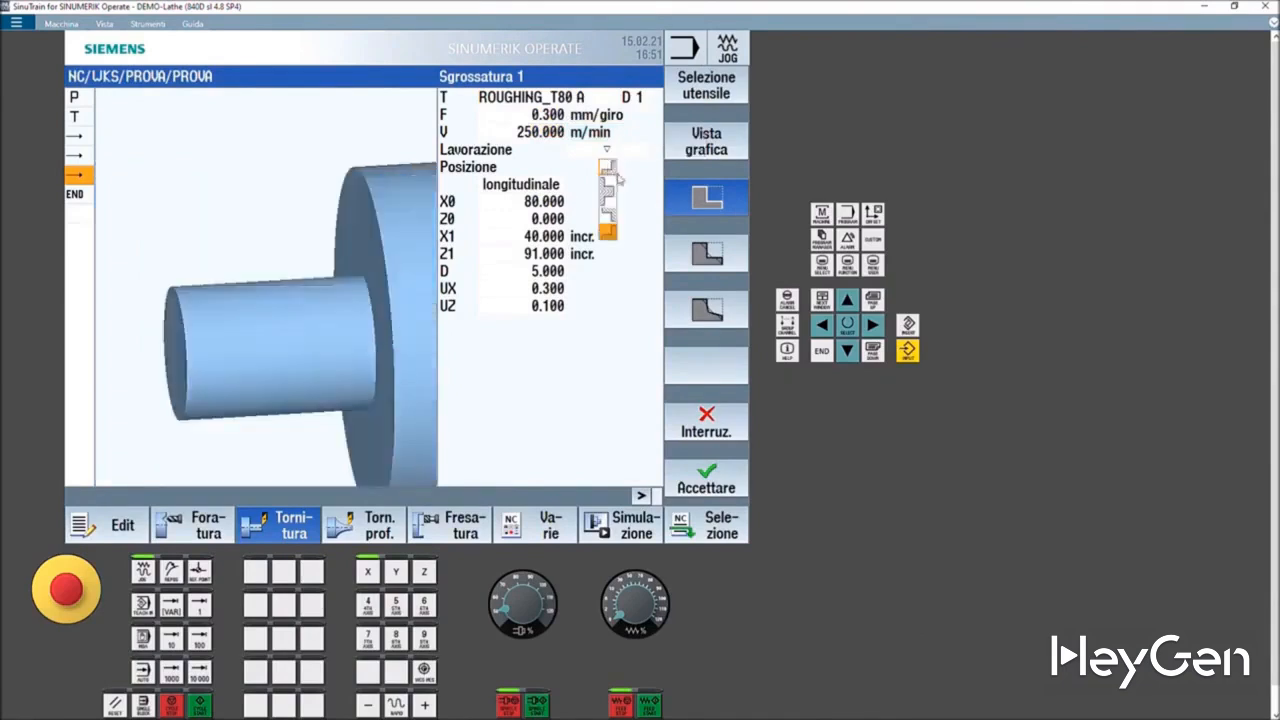
pyautogui.click(610, 185)
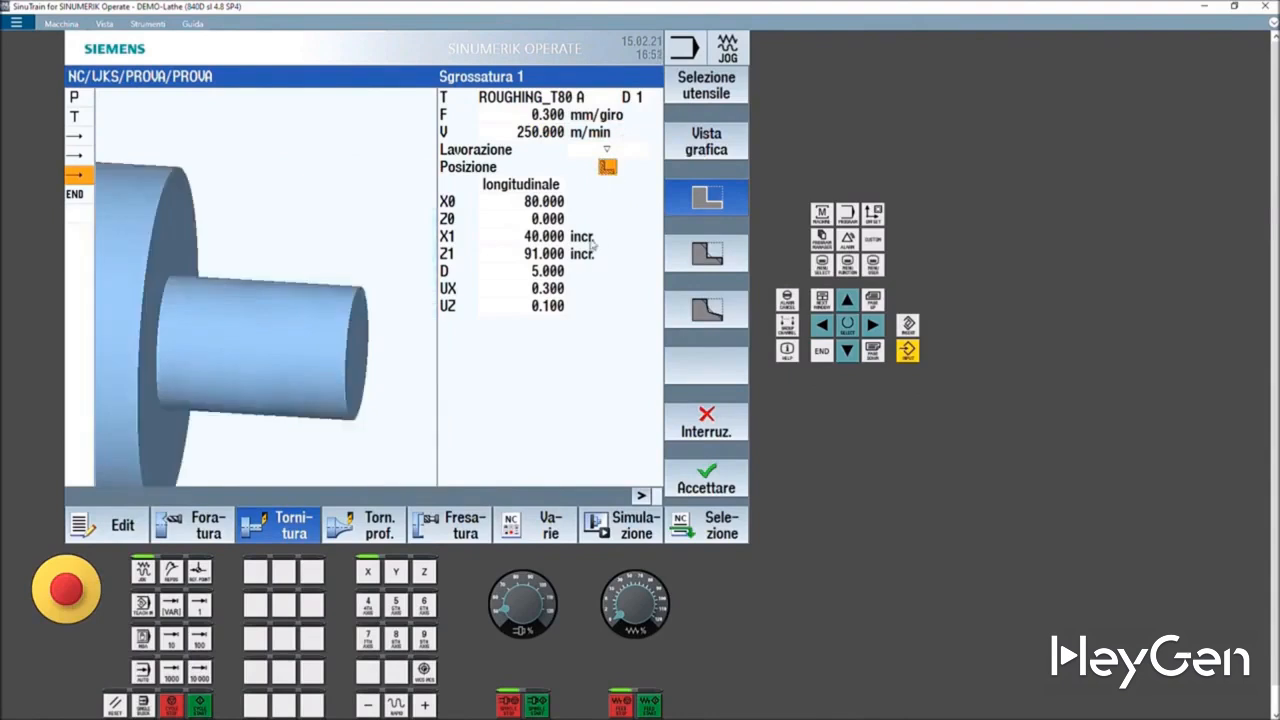
# - Set the cycle's starting point X0 to 100
pyautogui.click(543, 201)
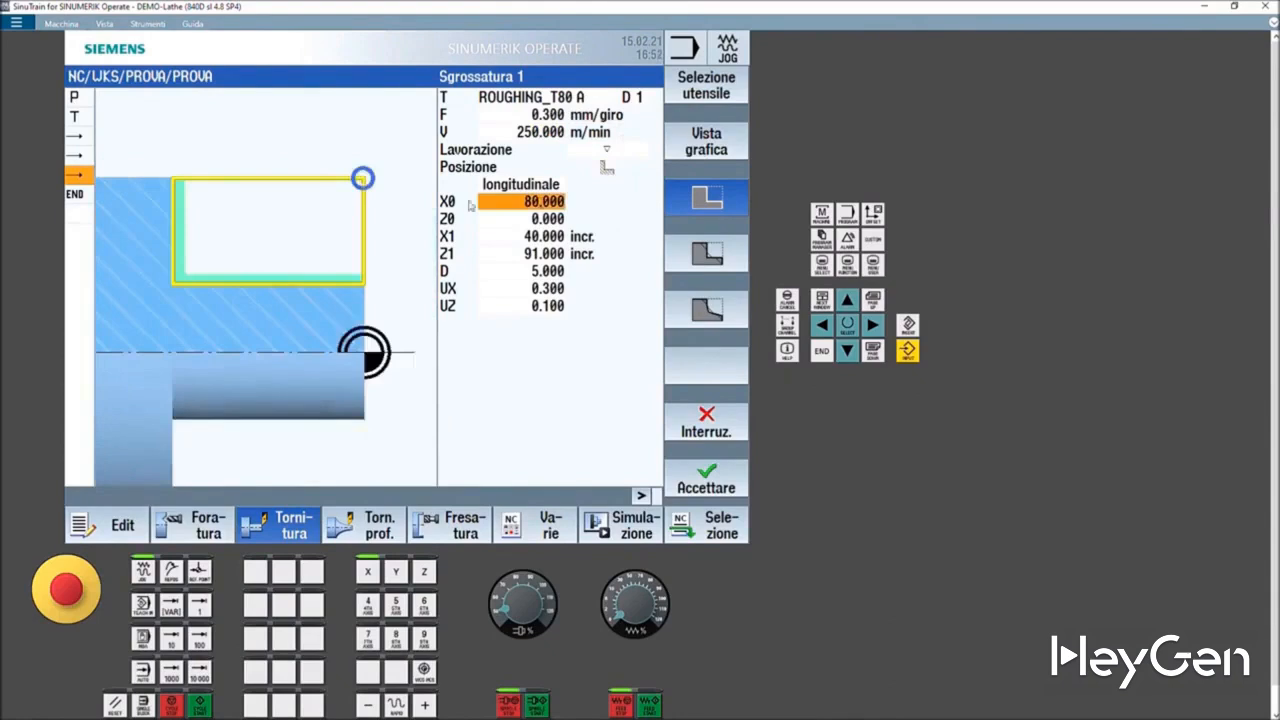
pyautogui.write('100')
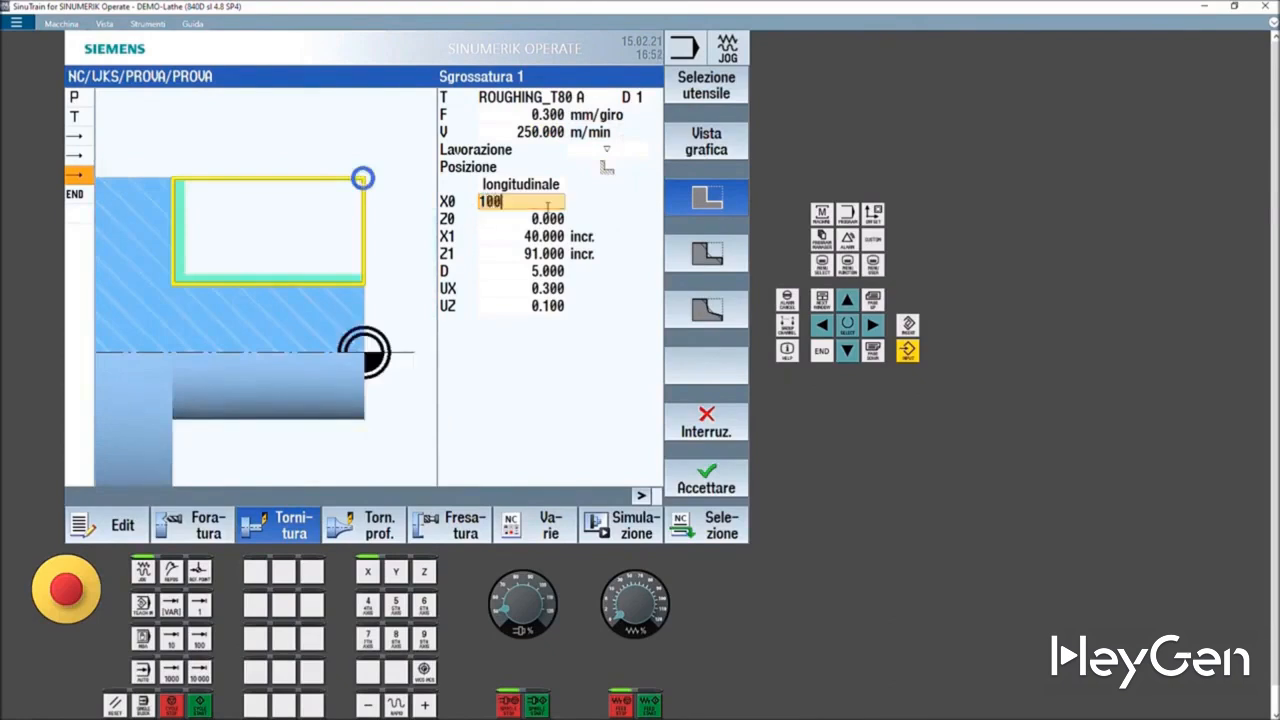
pyautogui.press('Return')
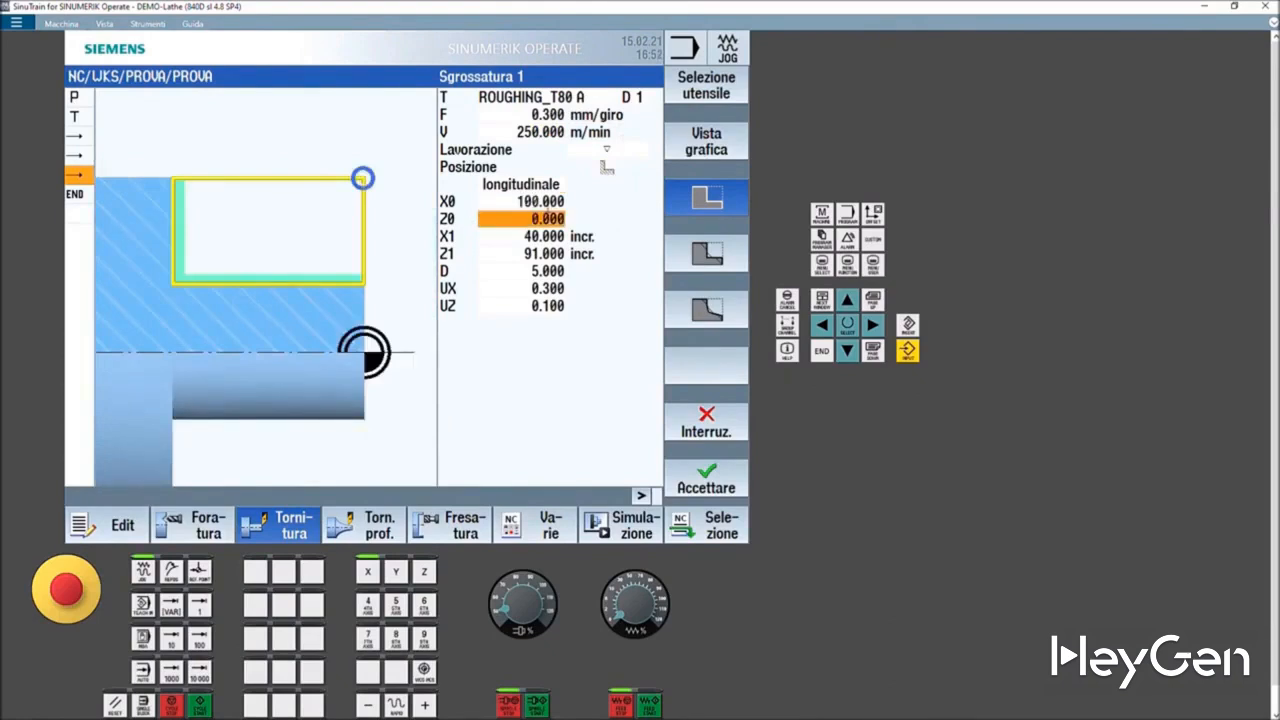
# - Switch X1 to absolute and set it to 50
pyautogui.click(539, 236)
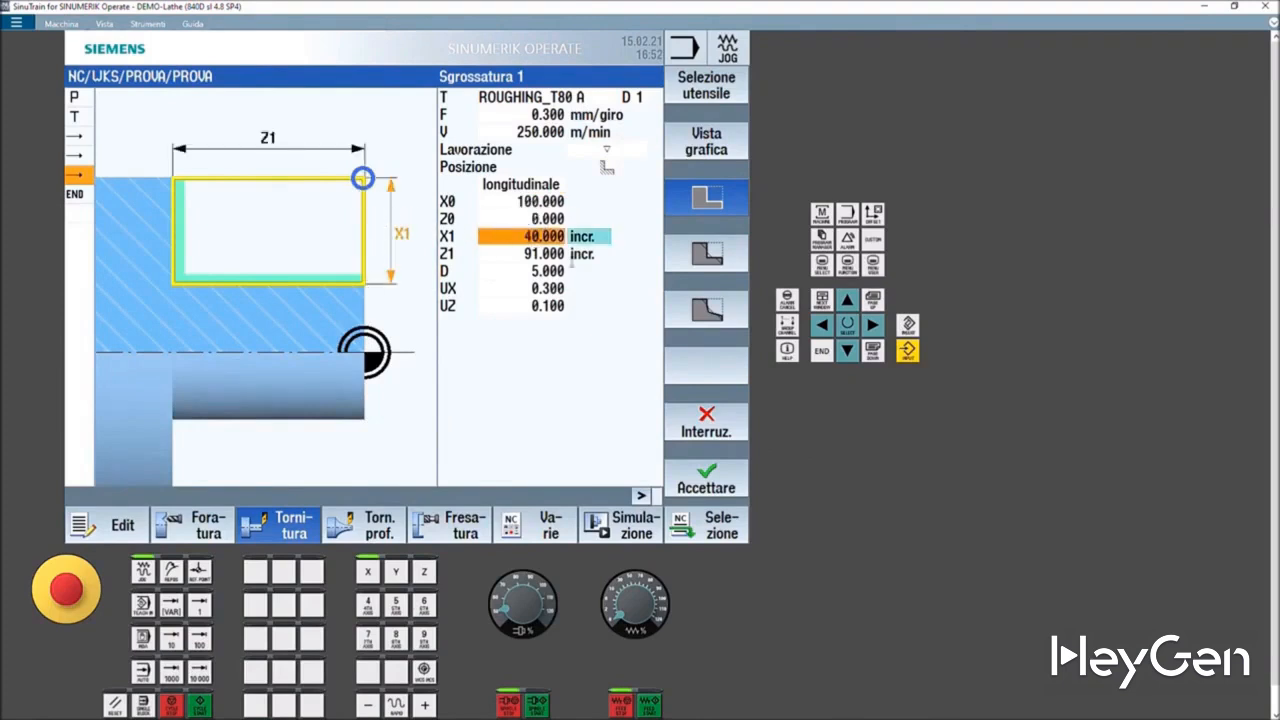
pyautogui.click(594, 240)
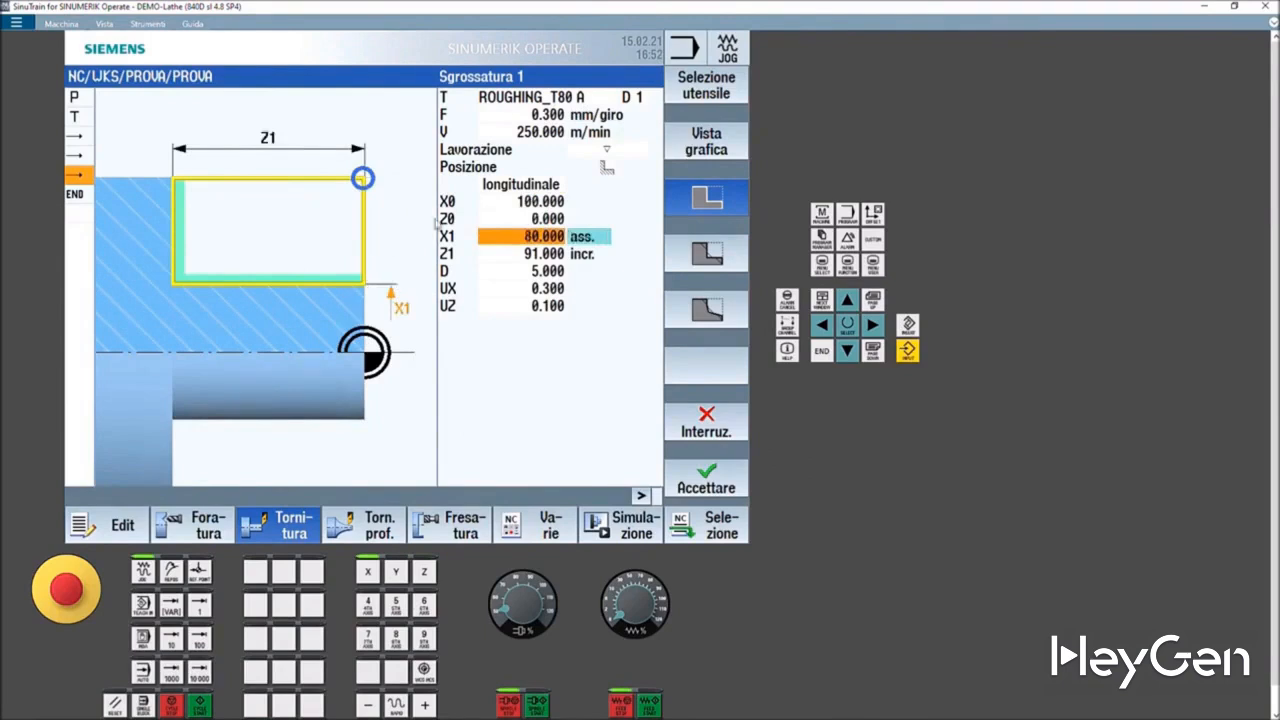
pyautogui.click(596, 240)
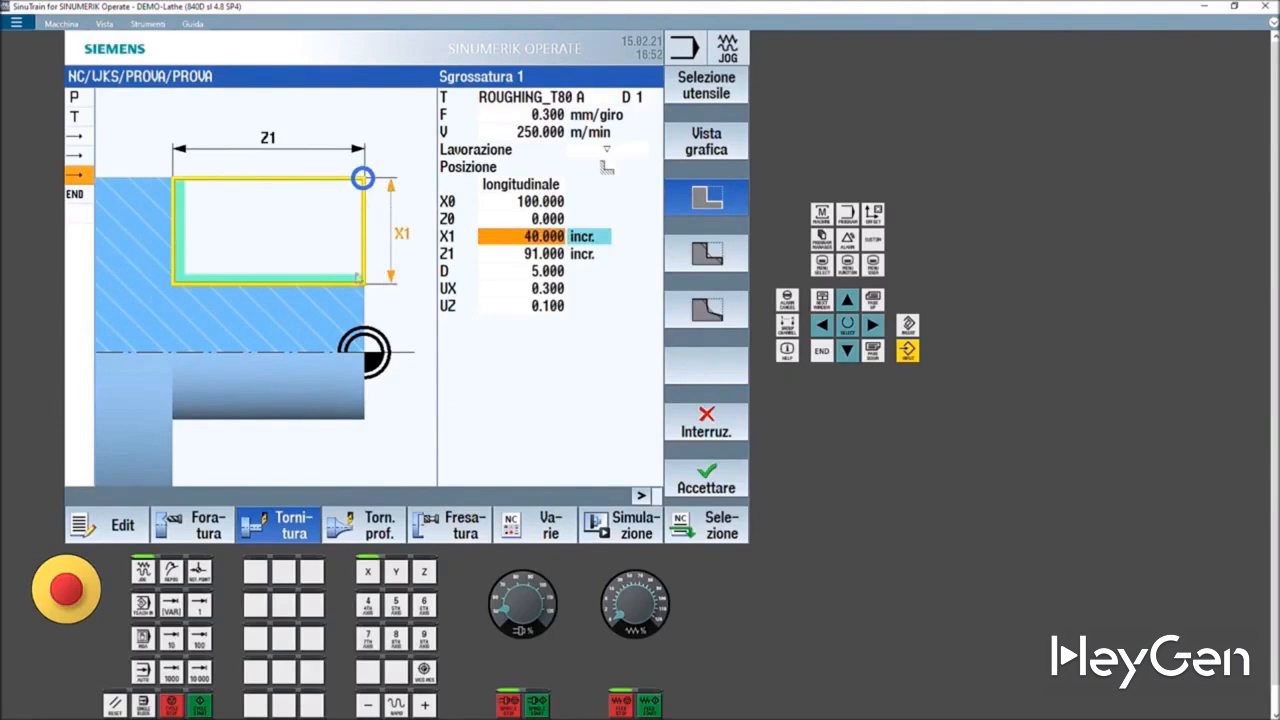
pyautogui.click(578, 245)
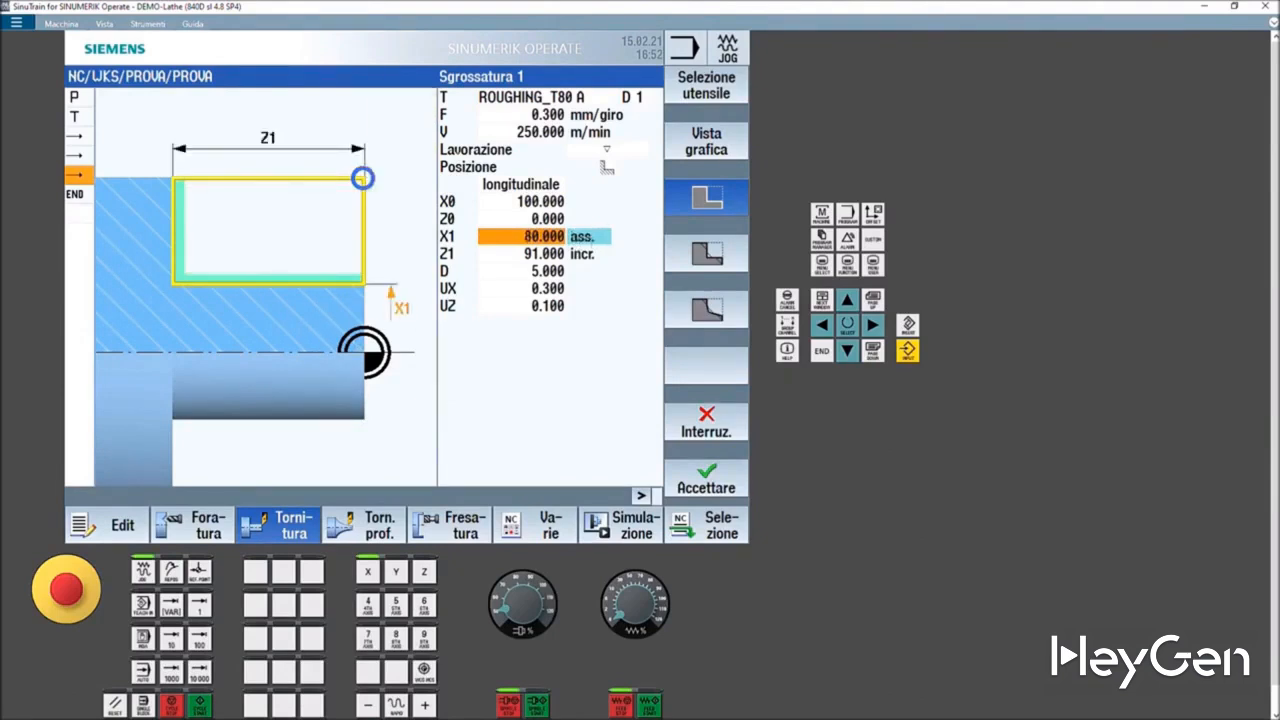
pyautogui.write('50')
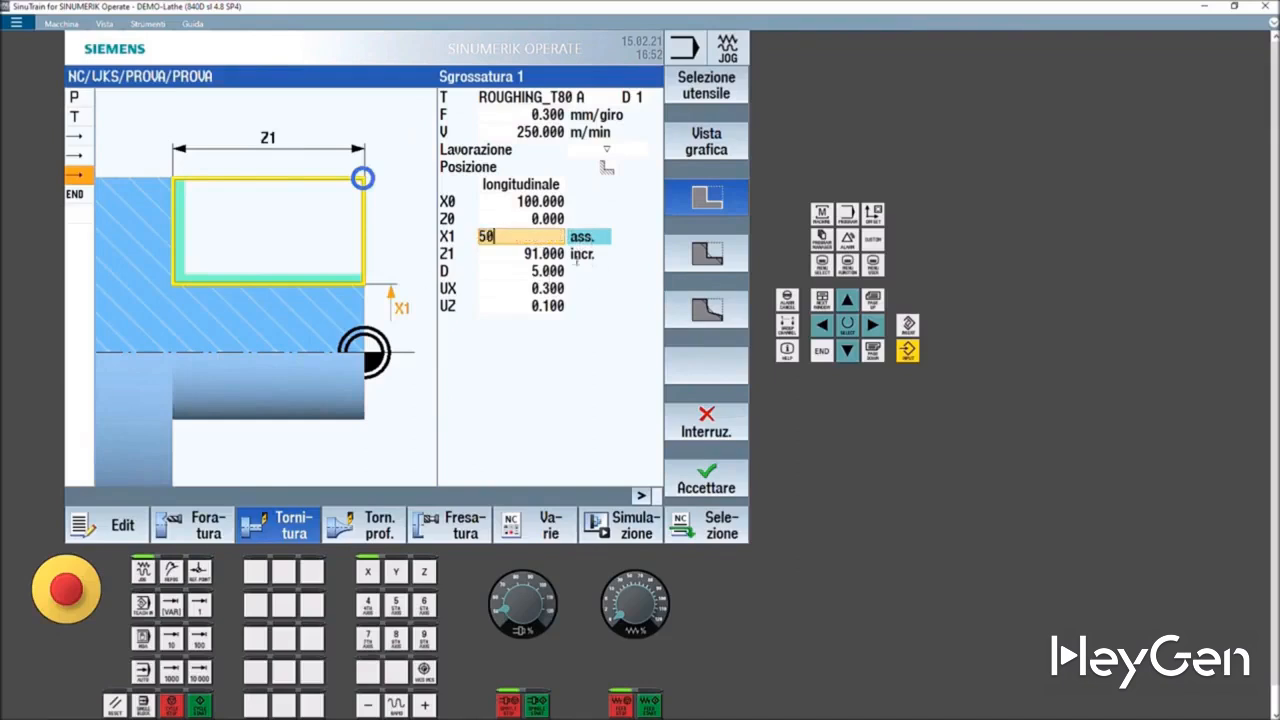
pyautogui.press('Return')
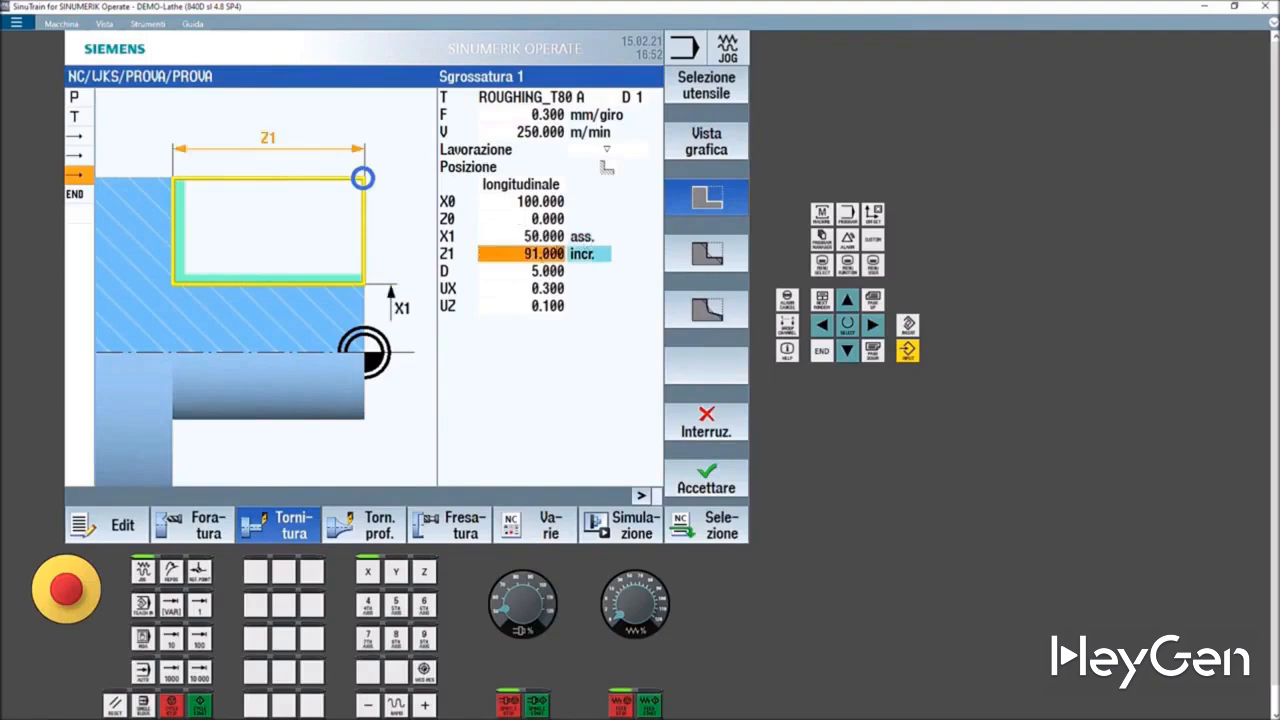
# - Switch Z1 to absolute, set it to -50, and accept the stock-removal cycle
pyautogui.click(538, 254)
pyautogui.moveTo(525, 254); pyautogui.dragTo(421, 256)
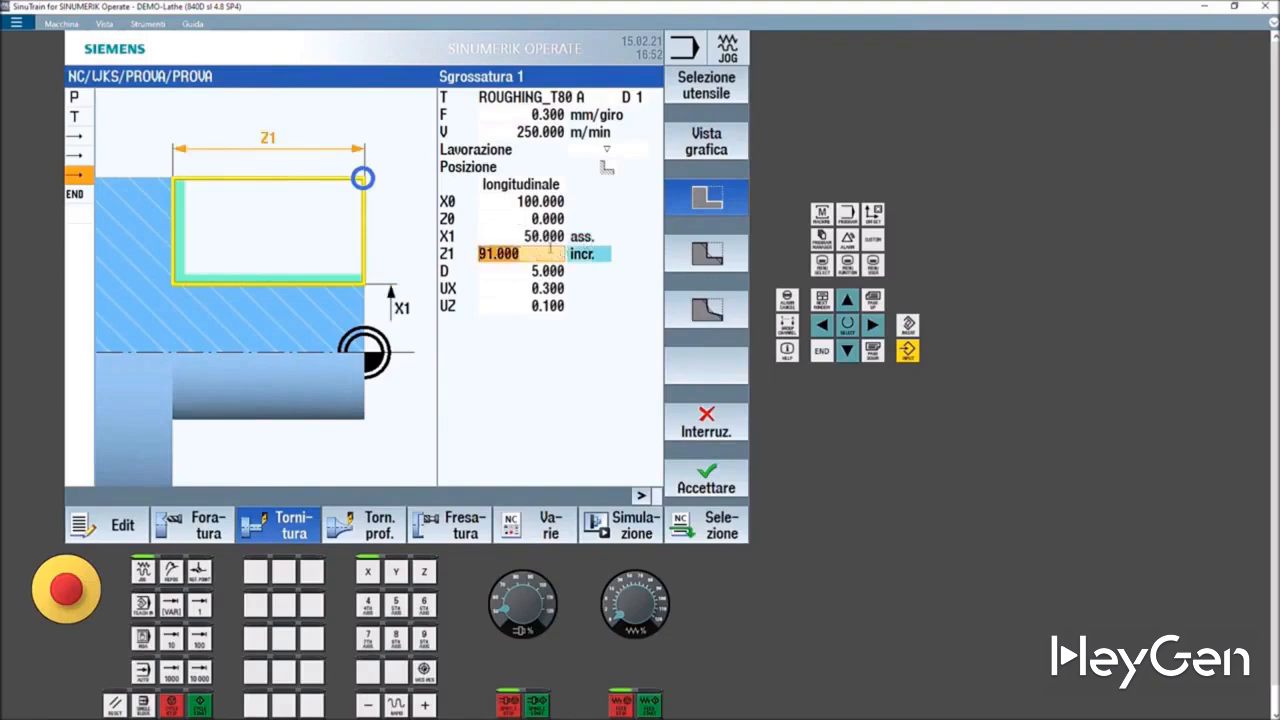
pyautogui.click(577, 253)
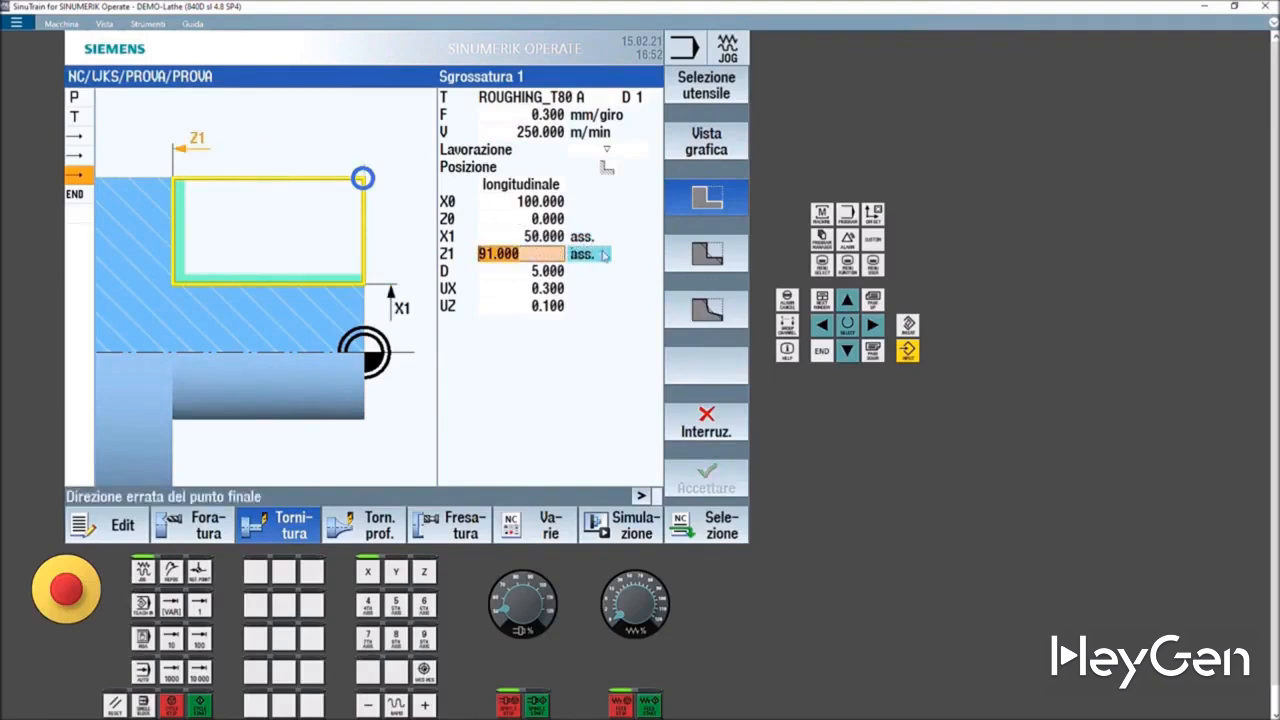
pyautogui.click(577, 254)
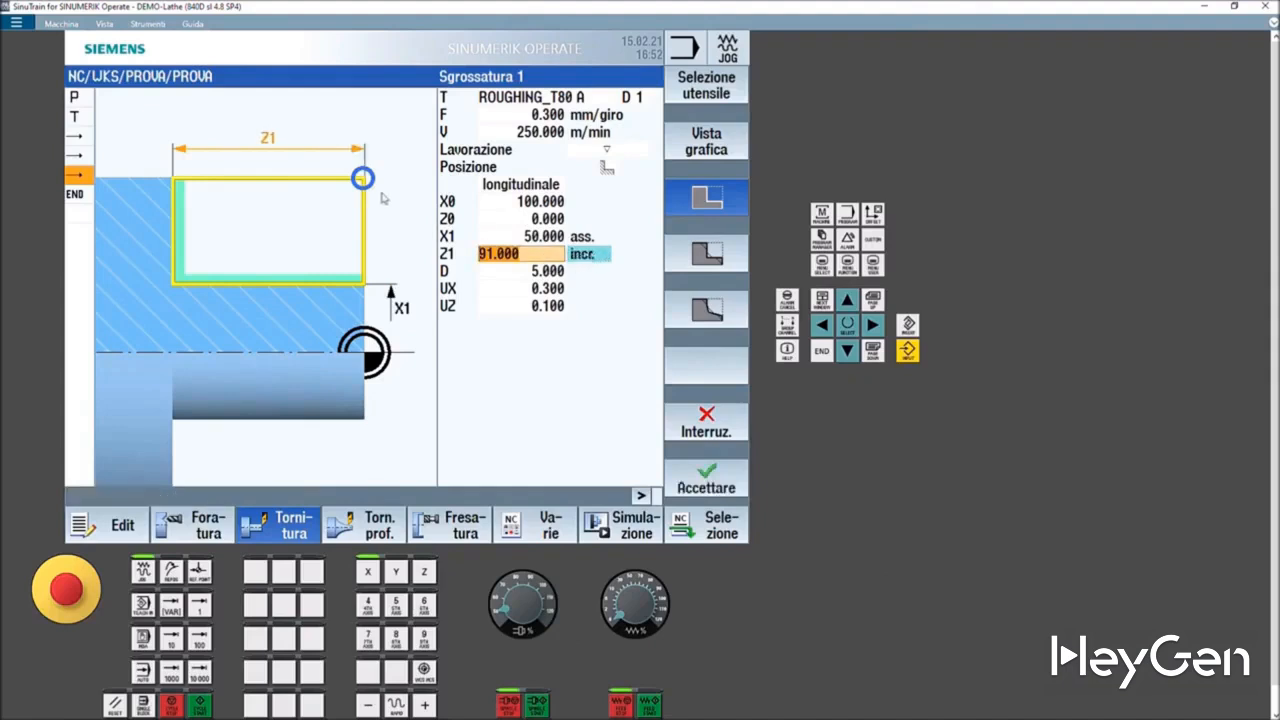
pyautogui.click(594, 255)
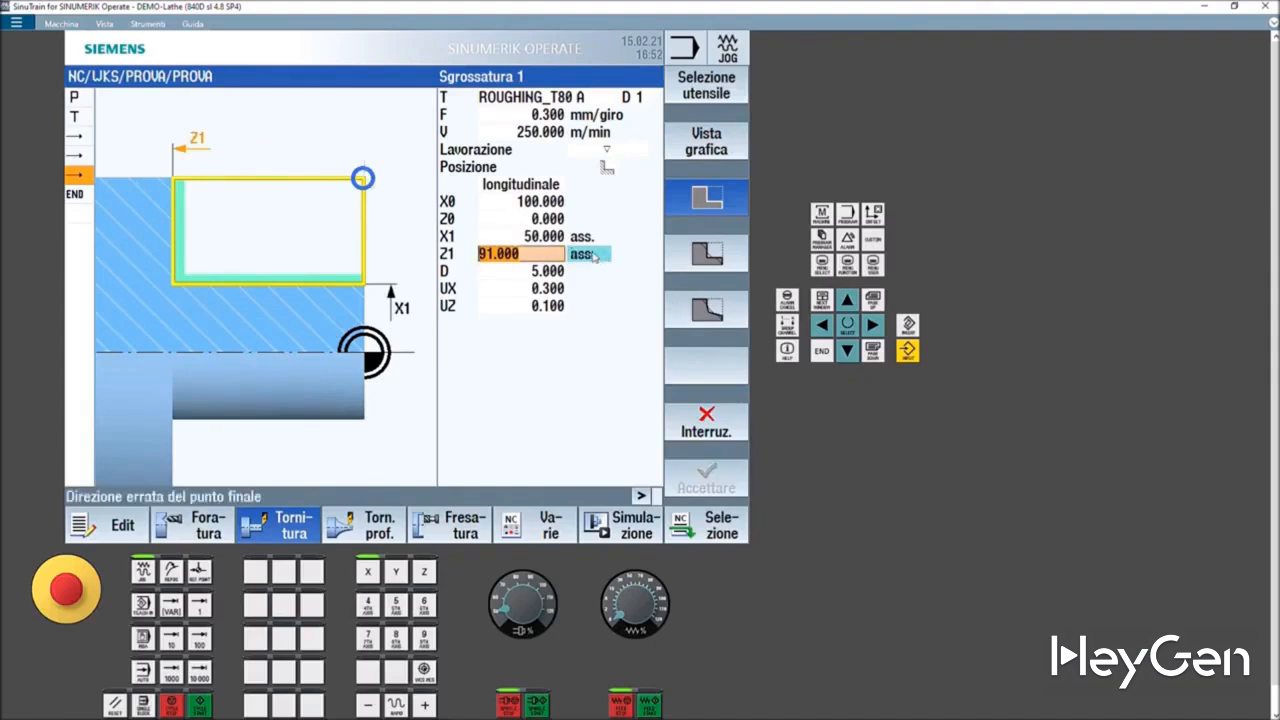
pyautogui.click(483, 255)
pyautogui.write('-50')
pyautogui.press('Return')
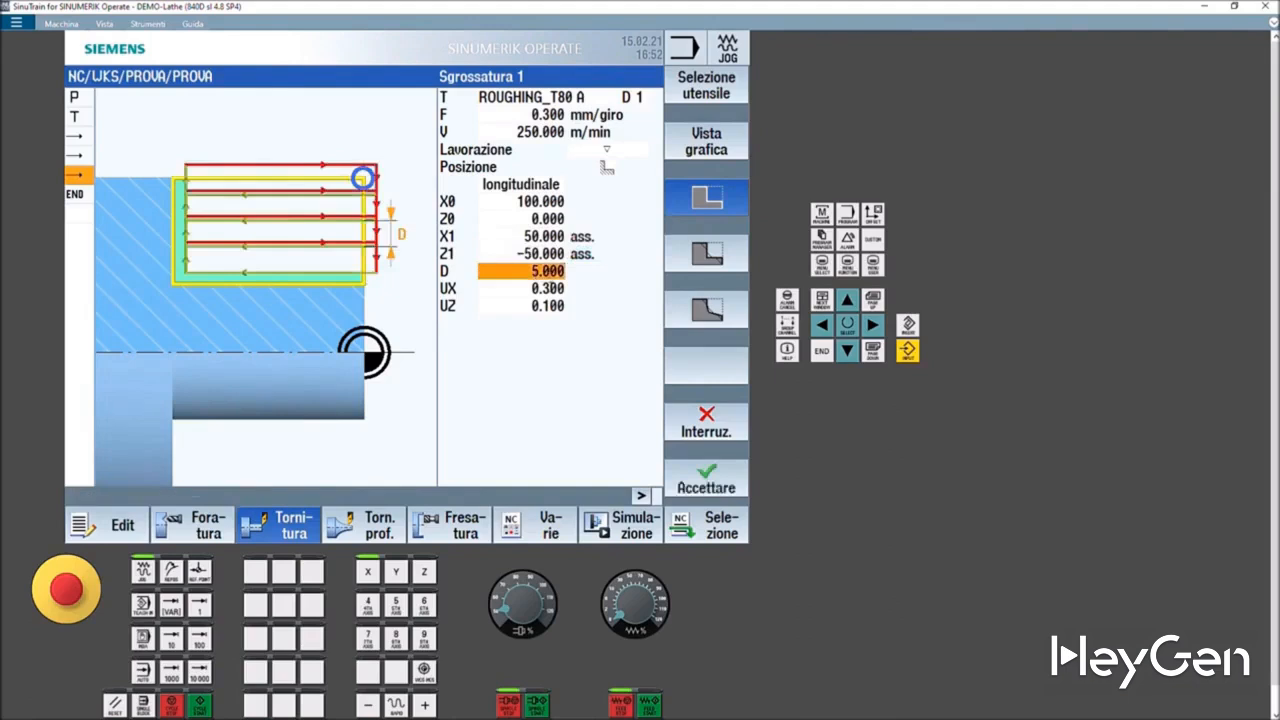
pyautogui.click(535, 290)
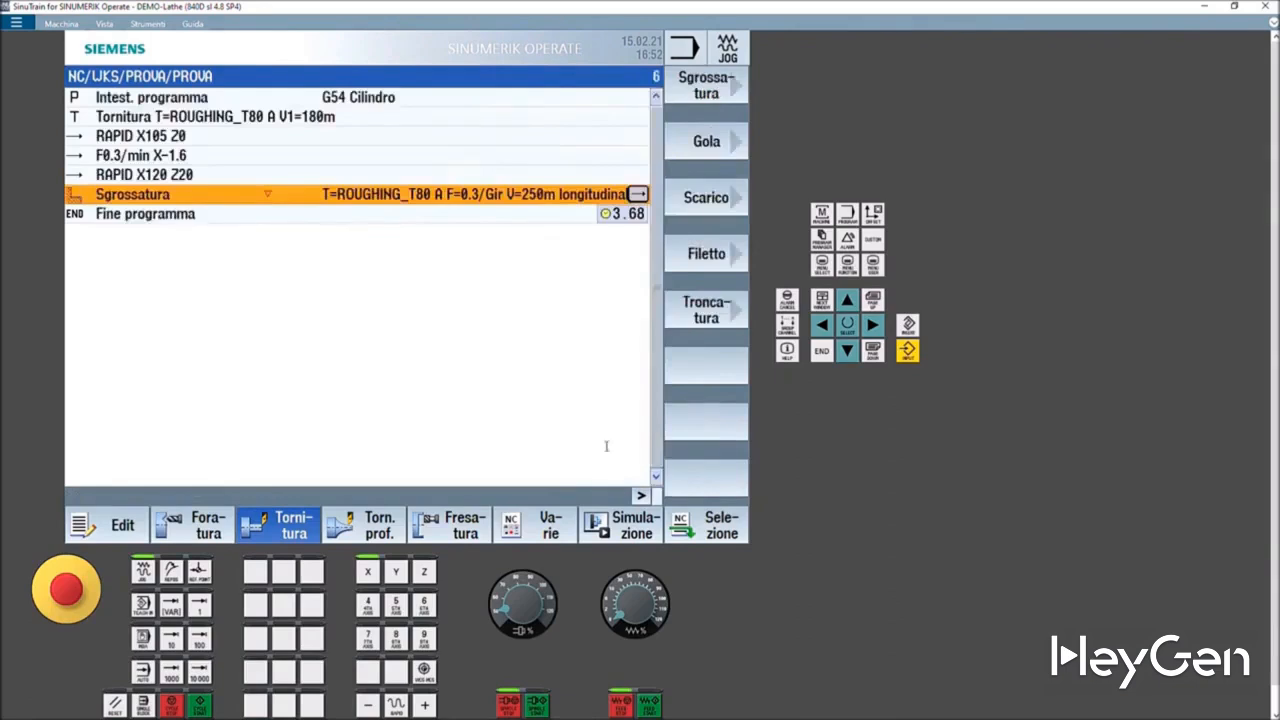
# - Run the program simulation and inspect the machined part in the 3D view
pyautogui.click(636, 526)
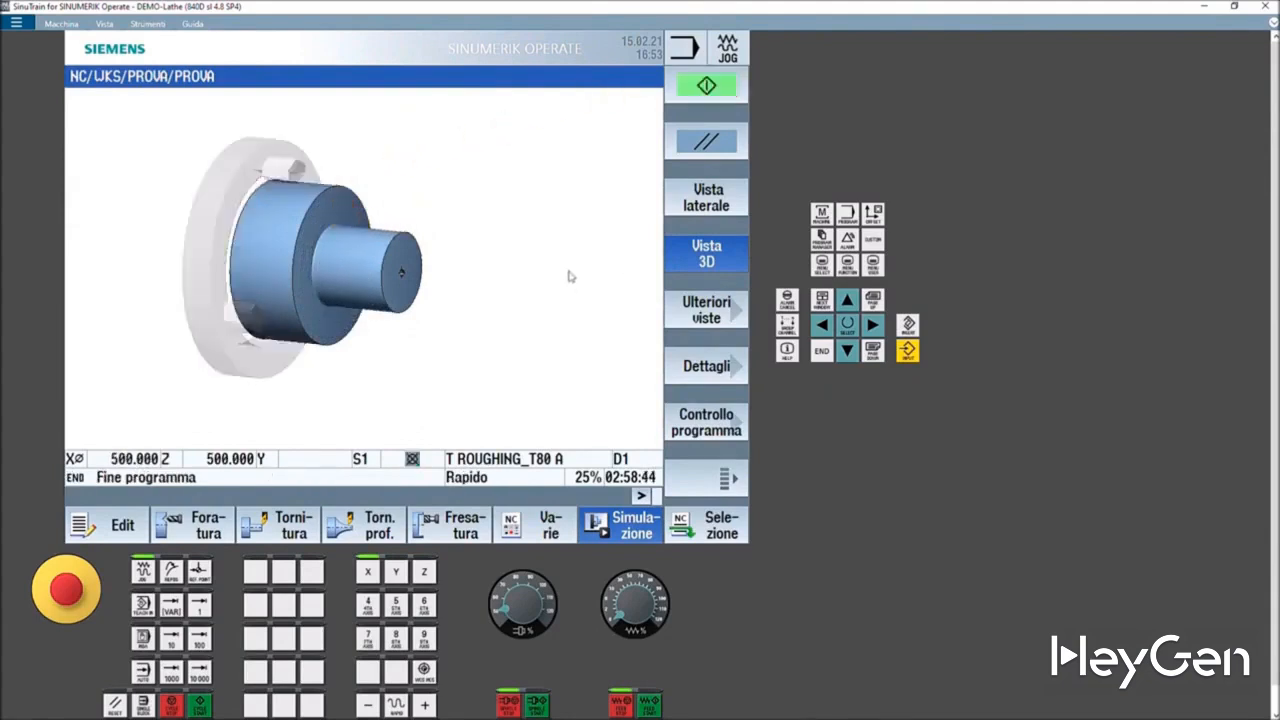
pyautogui.scroll(1, 409, 292)
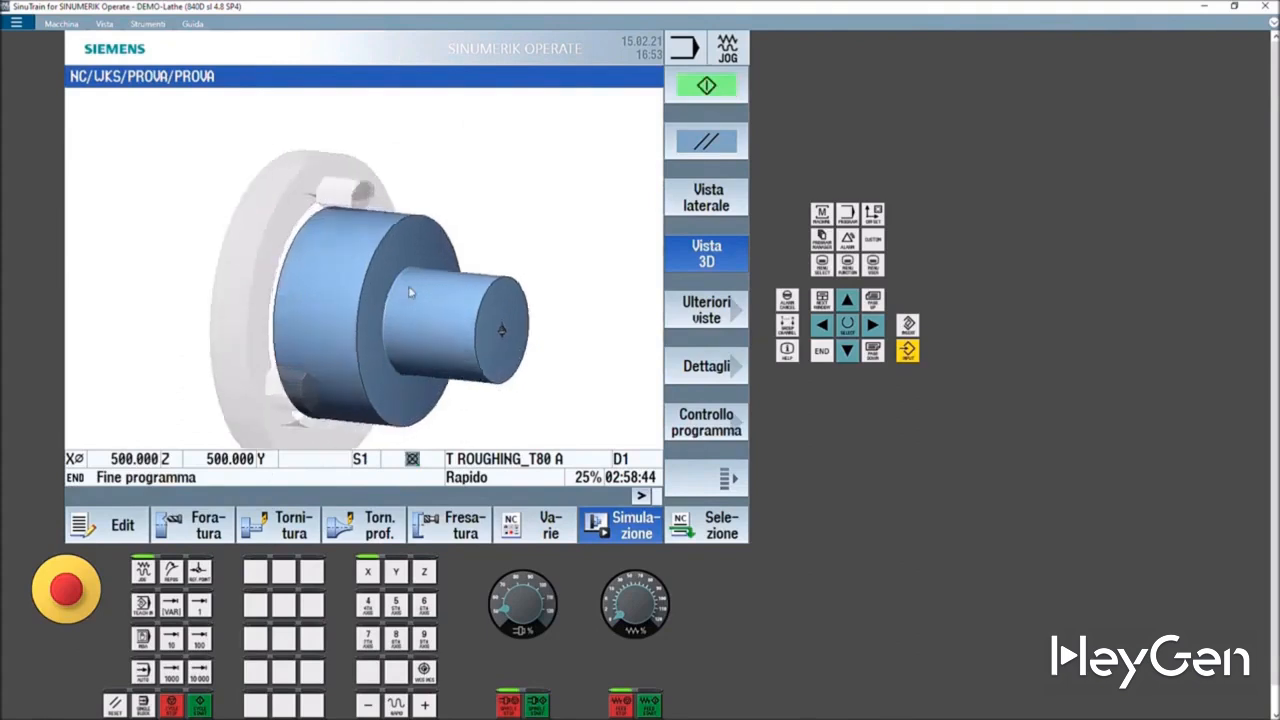
# - Inspect the simulated part by rotating and zooming the 3D view, then switching to side, front and two-window views
pyautogui.moveTo(409, 292); pyautogui.dragTo(510, 325)
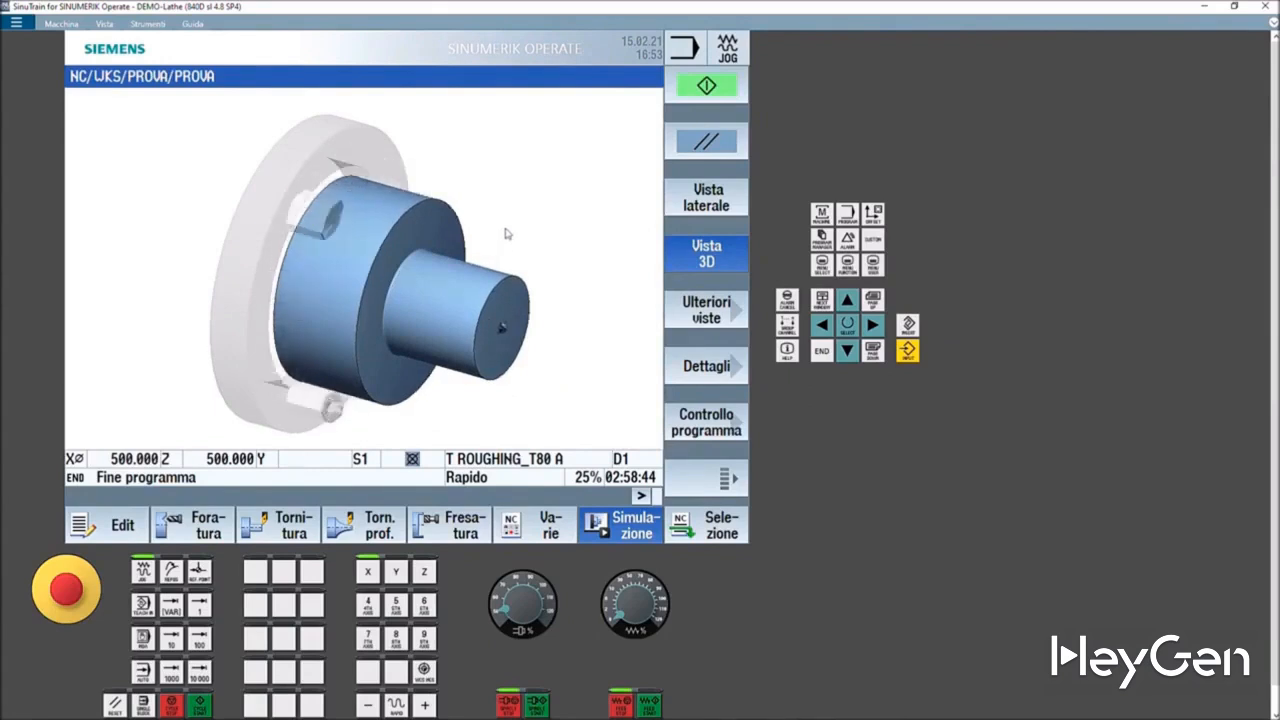
pyautogui.scroll(4, 507, 234)
pyautogui.scroll(-4, 507, 234)
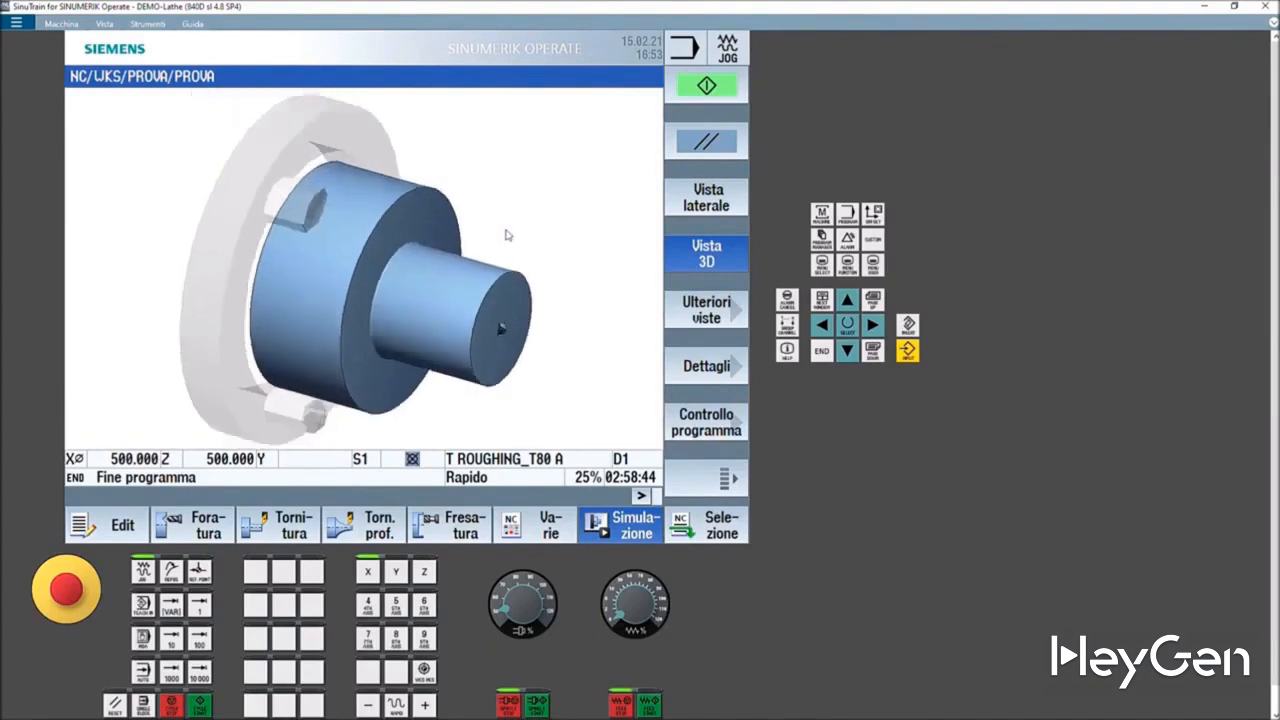
pyautogui.scroll(2, 507, 235)
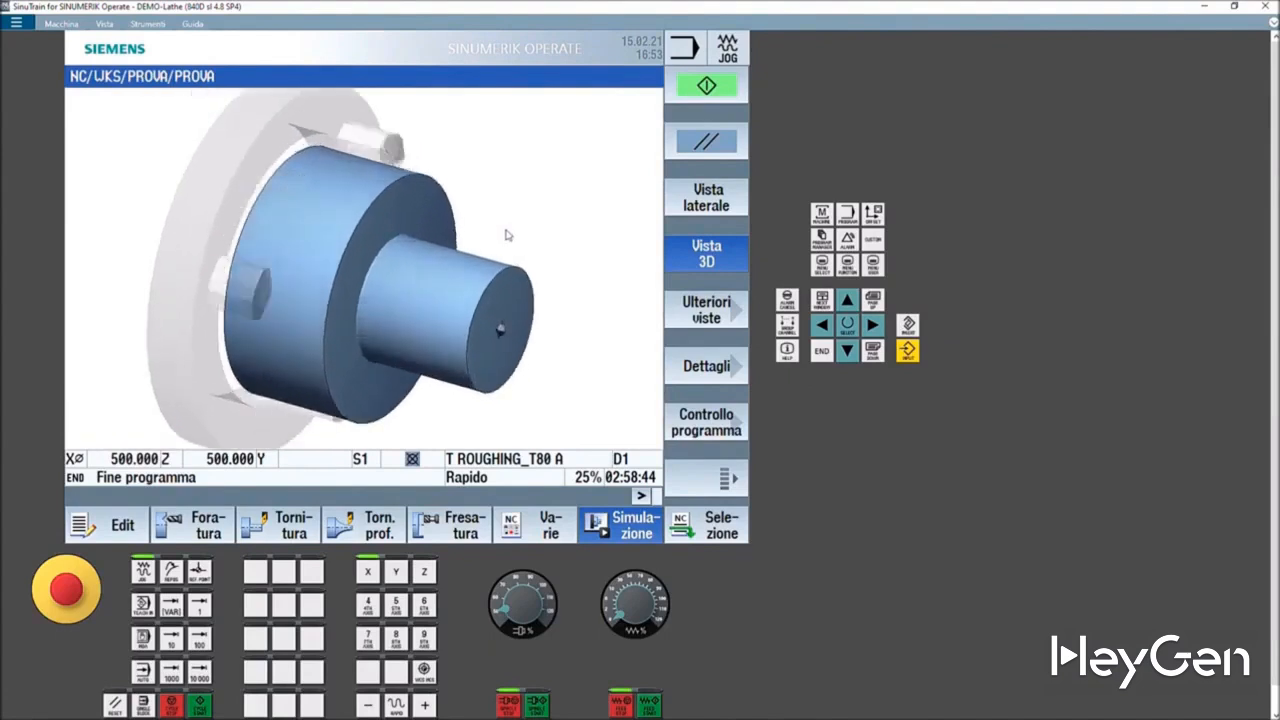
pyautogui.moveTo(507, 231)
pyautogui.mouseDown(button='middle')
pyautogui.moveTo(537, 231)
pyautogui.moveTo(490, 229)
pyautogui.moveTo(521, 233)
pyautogui.moveTo(511, 237)
pyautogui.moveTo(523, 246)
pyautogui.moveTo(429, 227)
pyautogui.moveTo(503, 236)
pyautogui.mouseUp(button='middle')
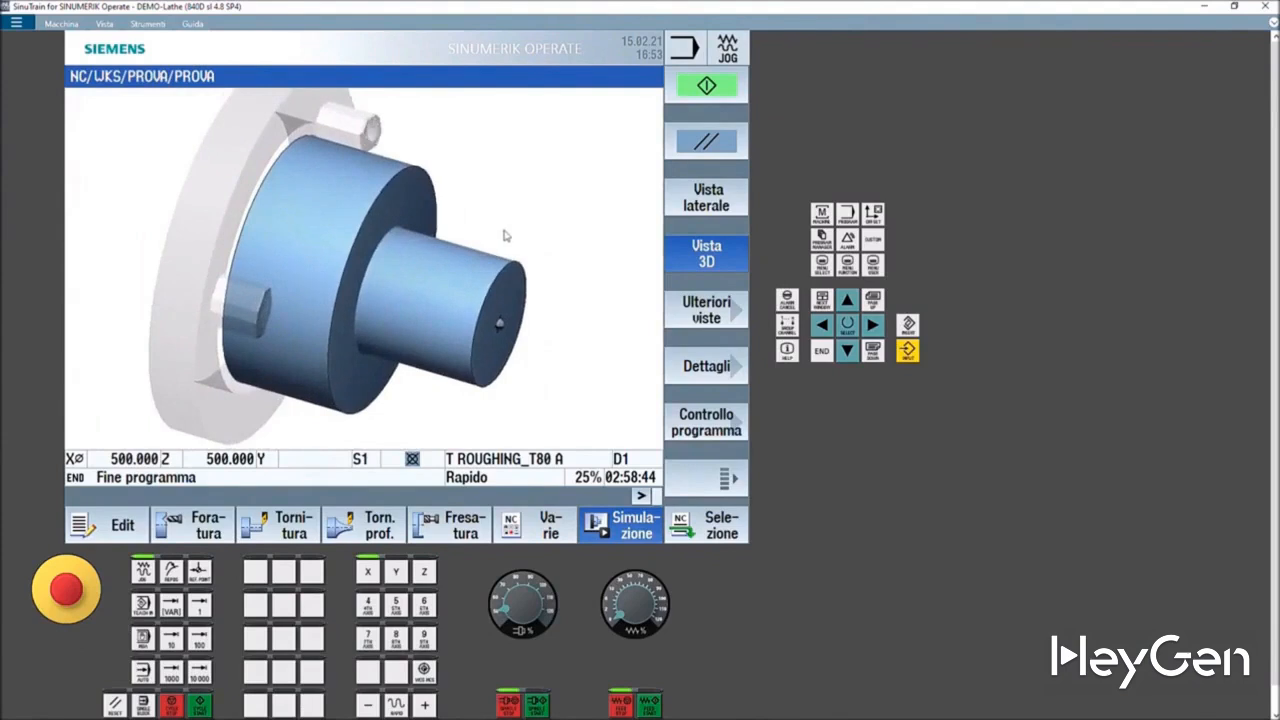
pyautogui.click(692, 205)
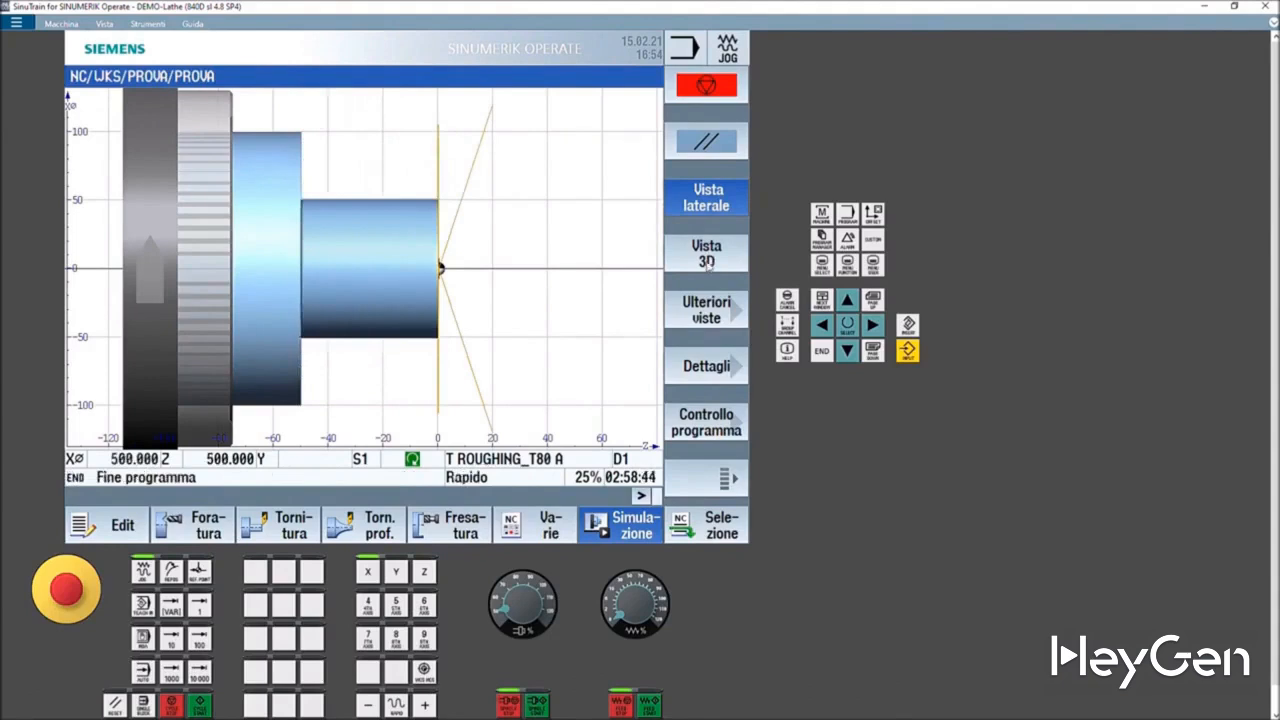
pyautogui.click(725, 318)
pyautogui.click(705, 160)
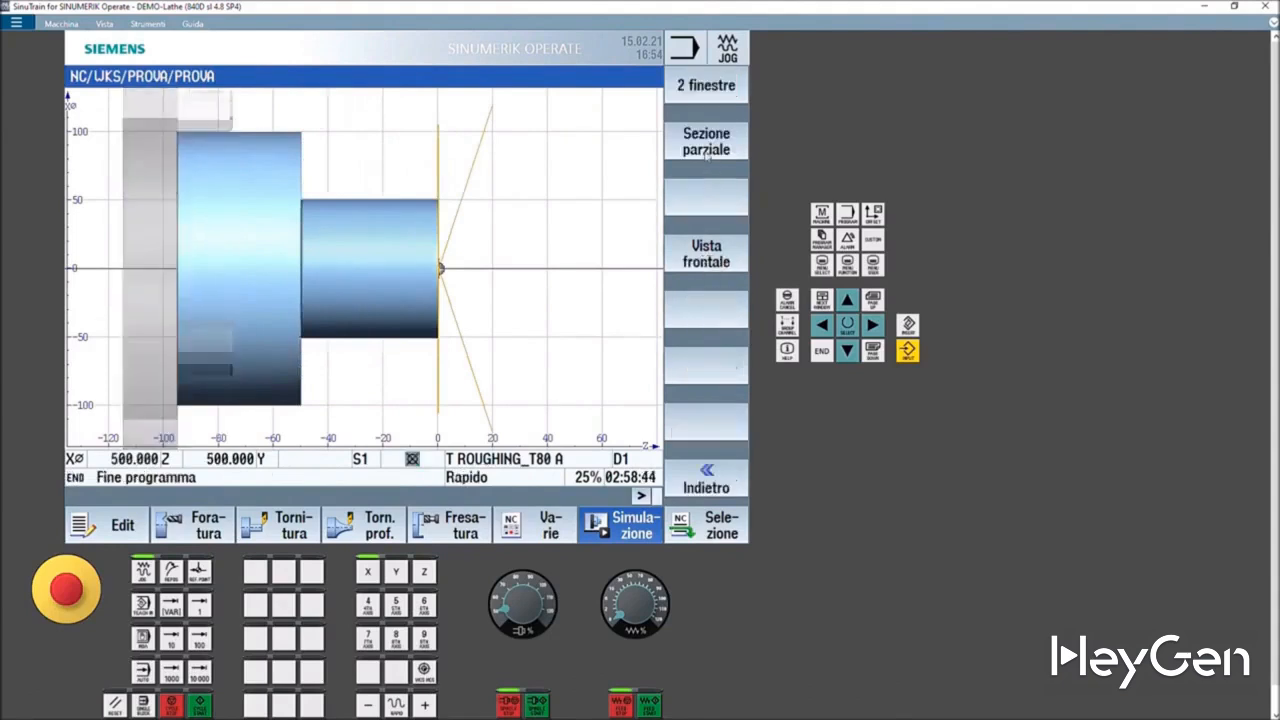
pyautogui.click(713, 250)
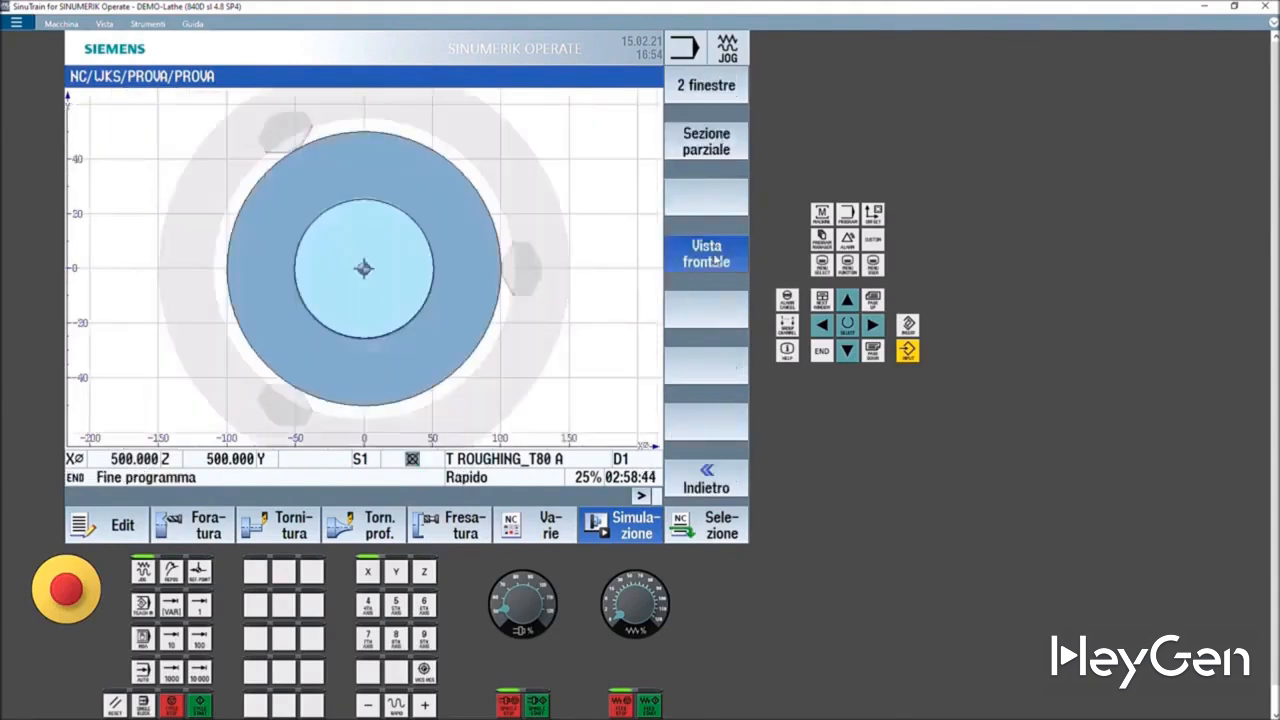
pyautogui.click(714, 152)
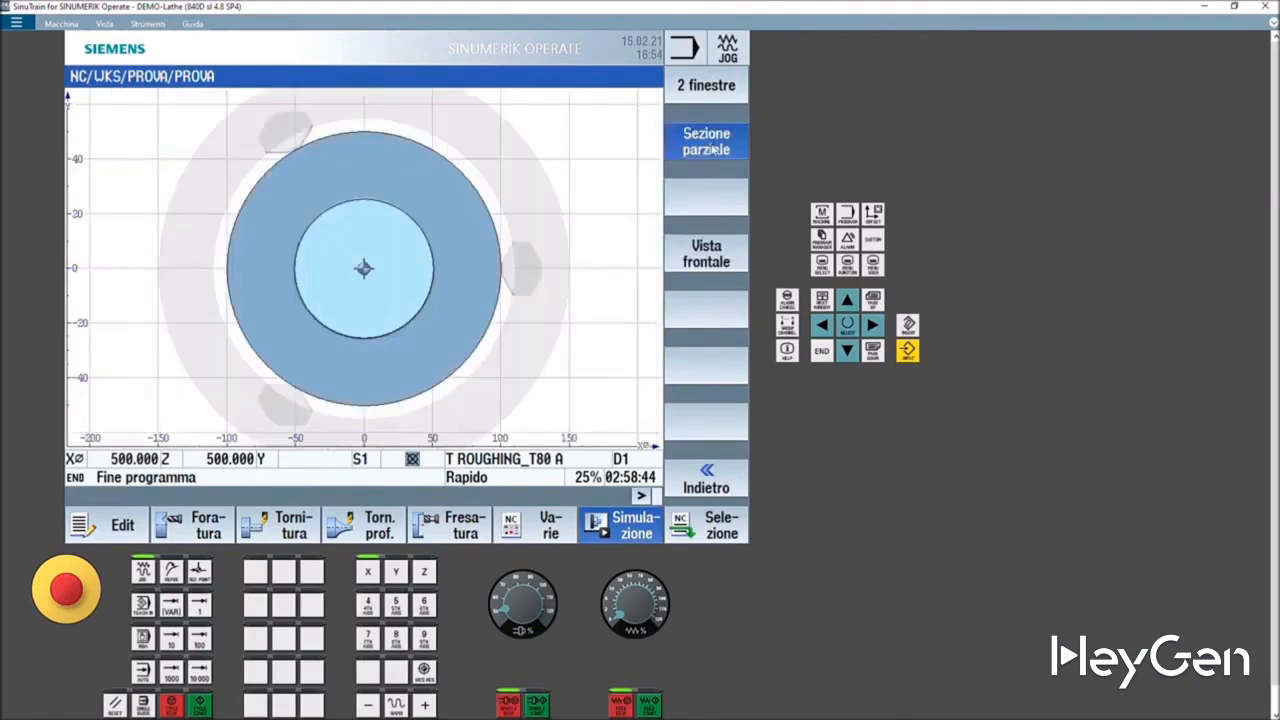
pyautogui.click(714, 93)
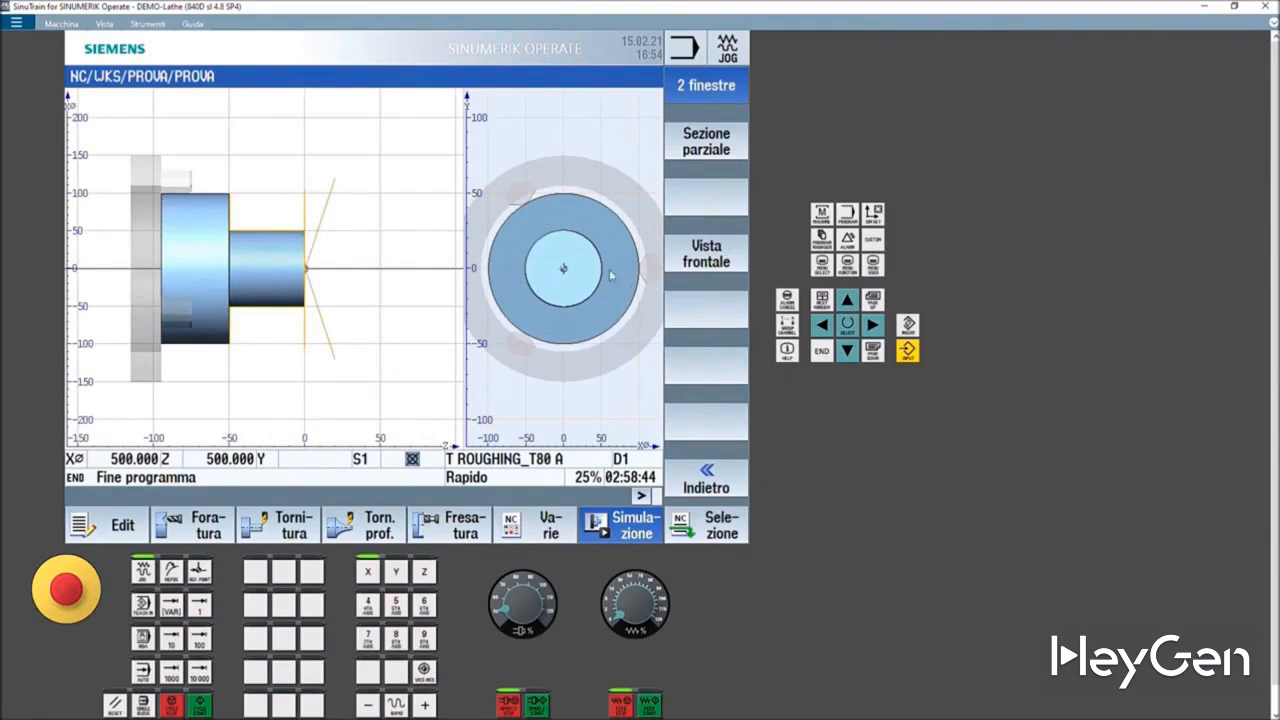
pyautogui.click(712, 480)
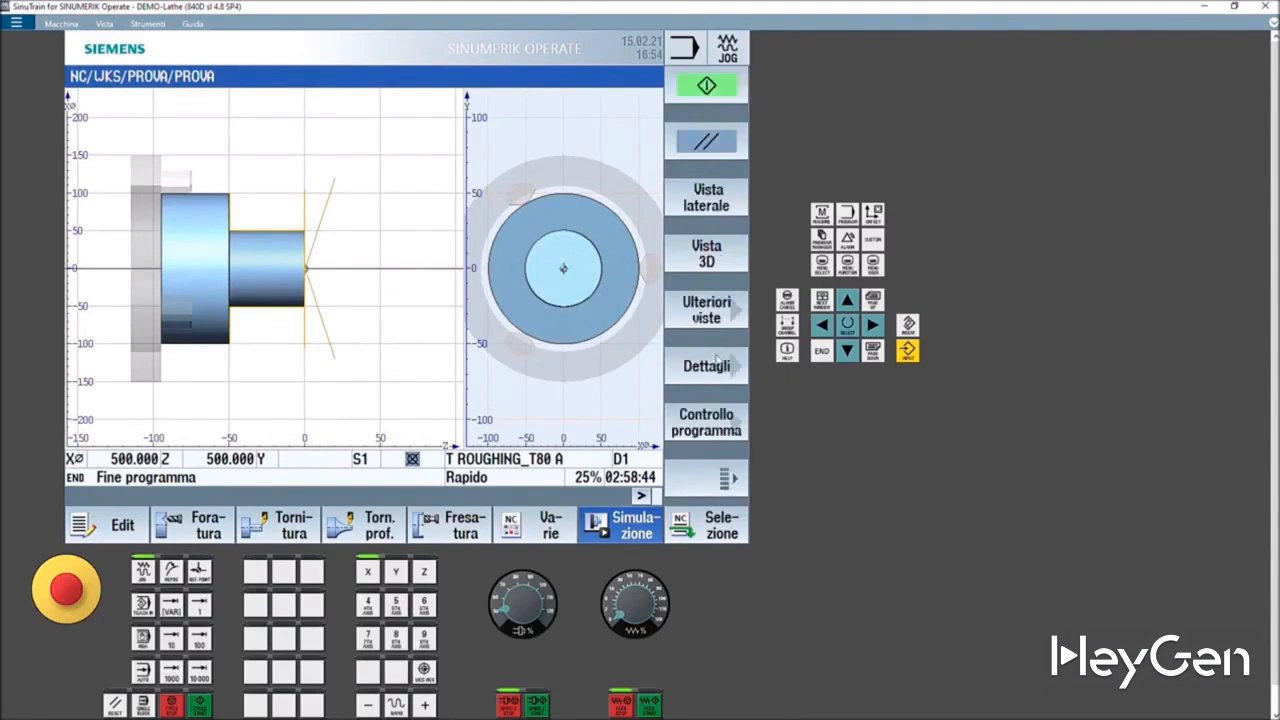
# - Display the tool path in the two-window simulation view
pyautogui.click(720, 370)
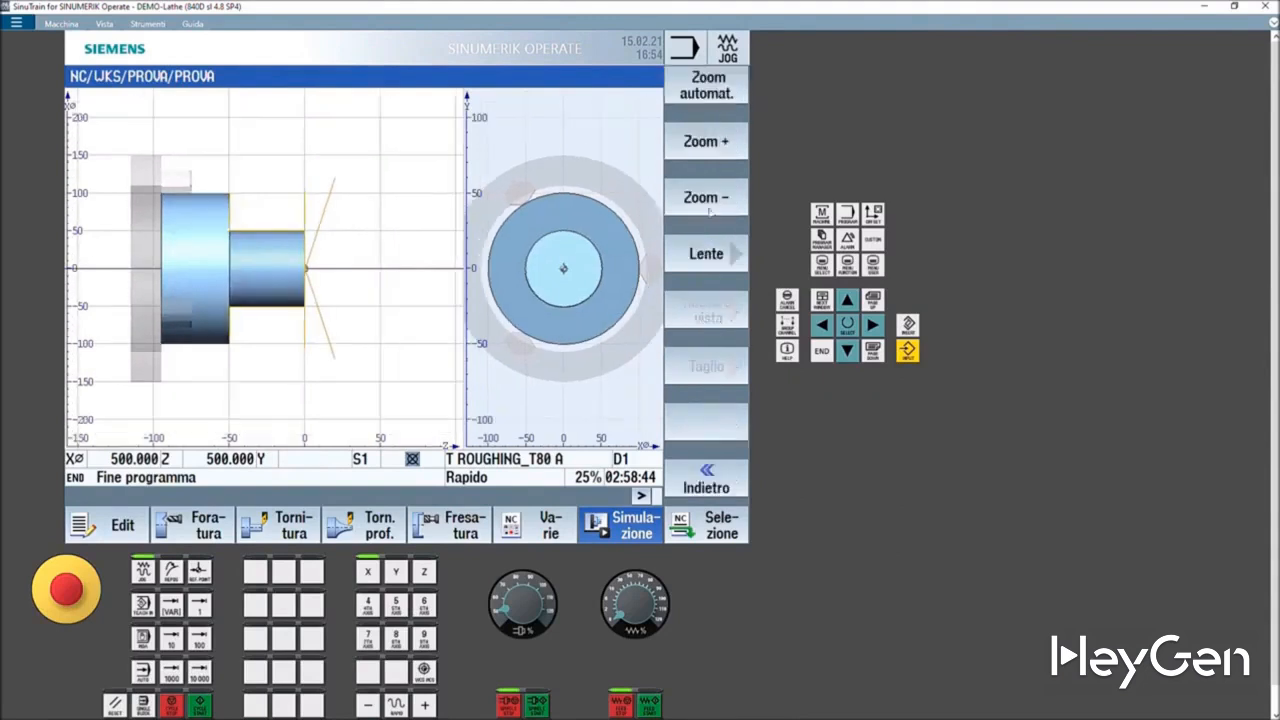
pyautogui.click(703, 487)
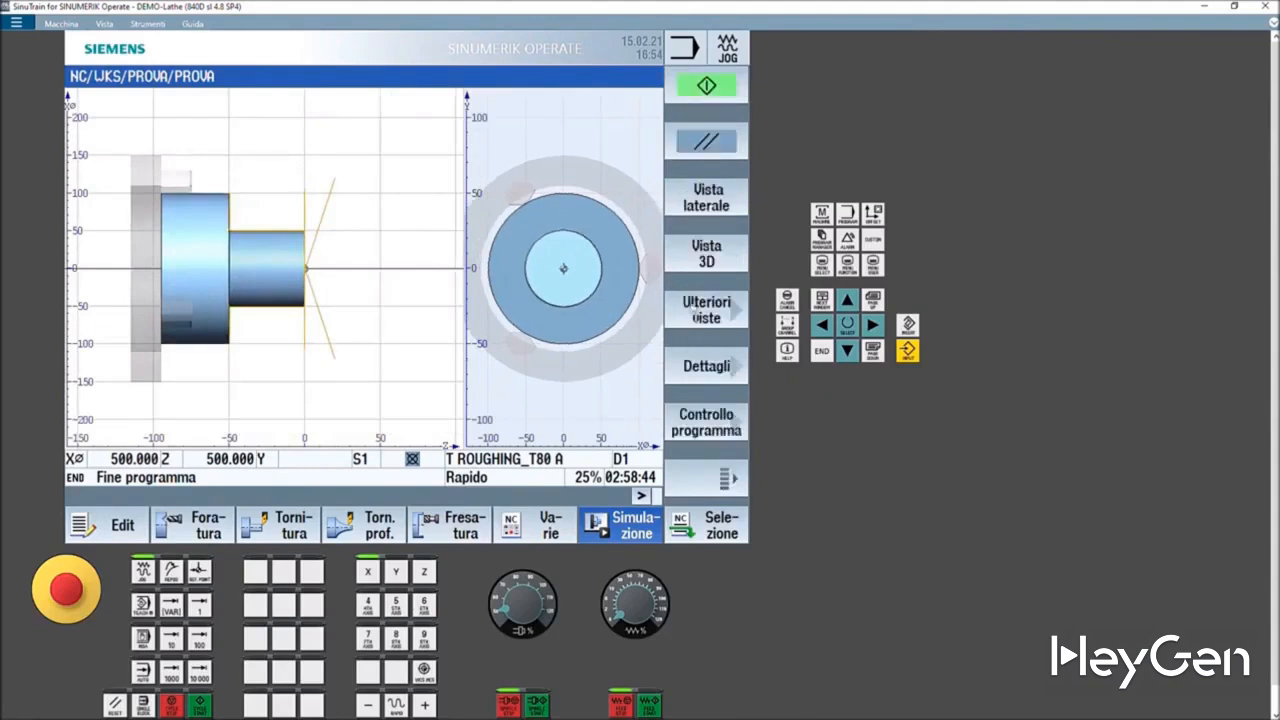
pyautogui.click(730, 482)
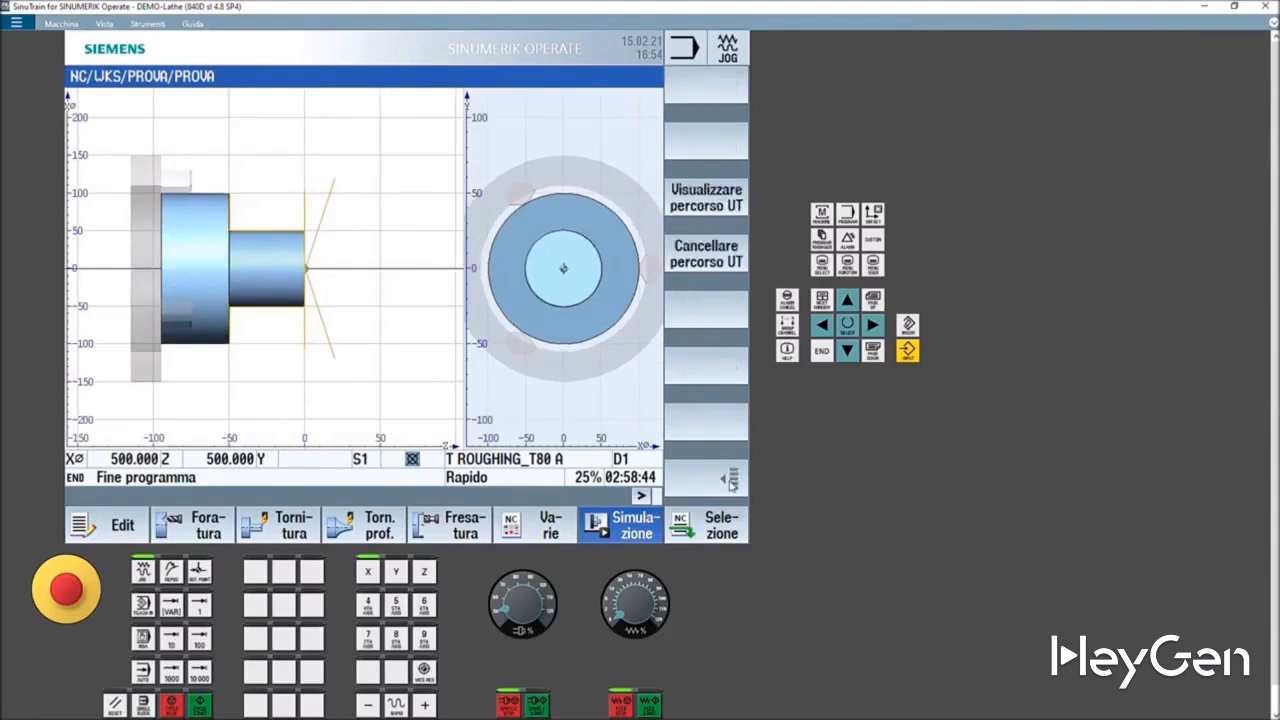
pyautogui.click(706, 199)
pyautogui.click(706, 199)
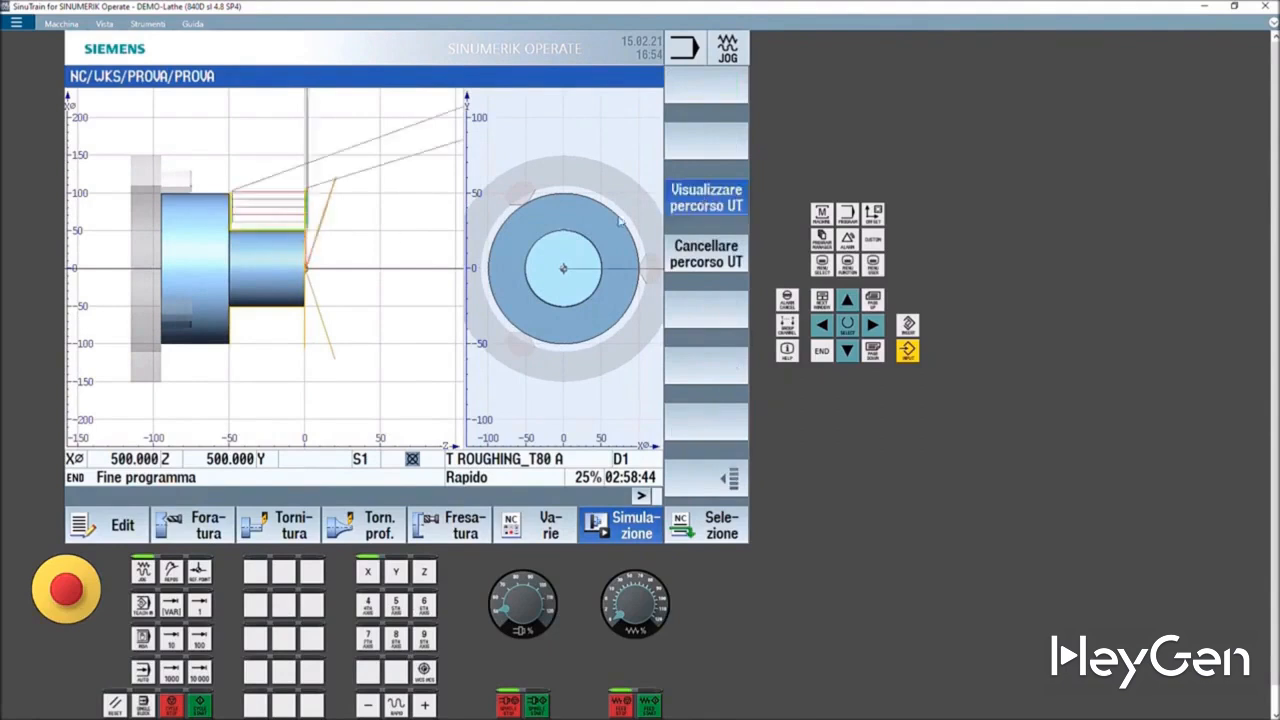
pyautogui.click(668, 207)
pyautogui.click(727, 484)
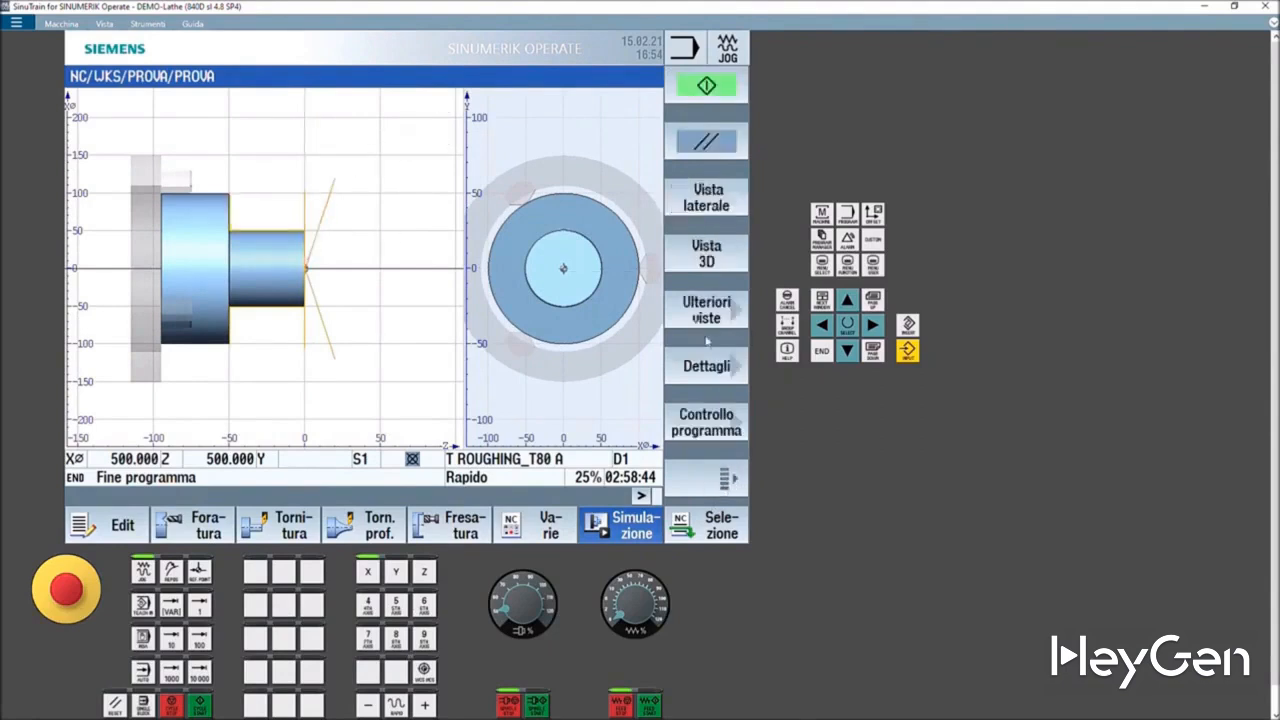
pyautogui.click(716, 316)
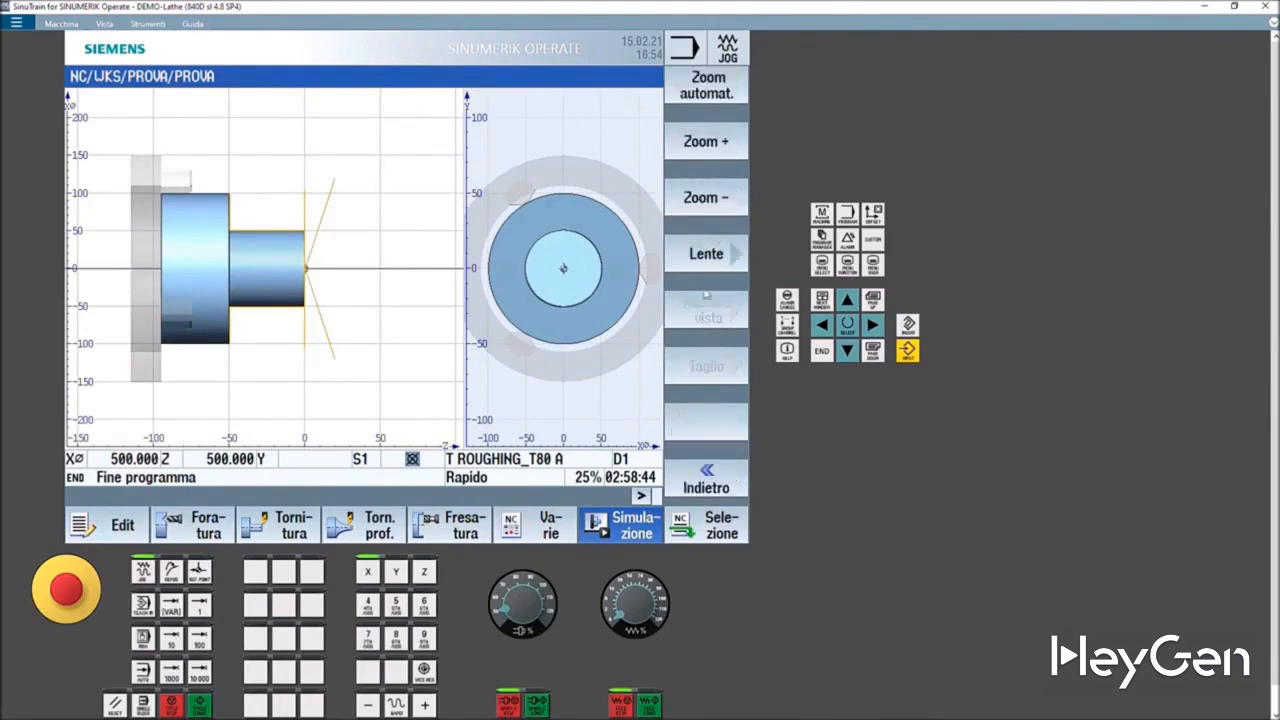
pyautogui.click(696, 486)
pyautogui.click(725, 318)
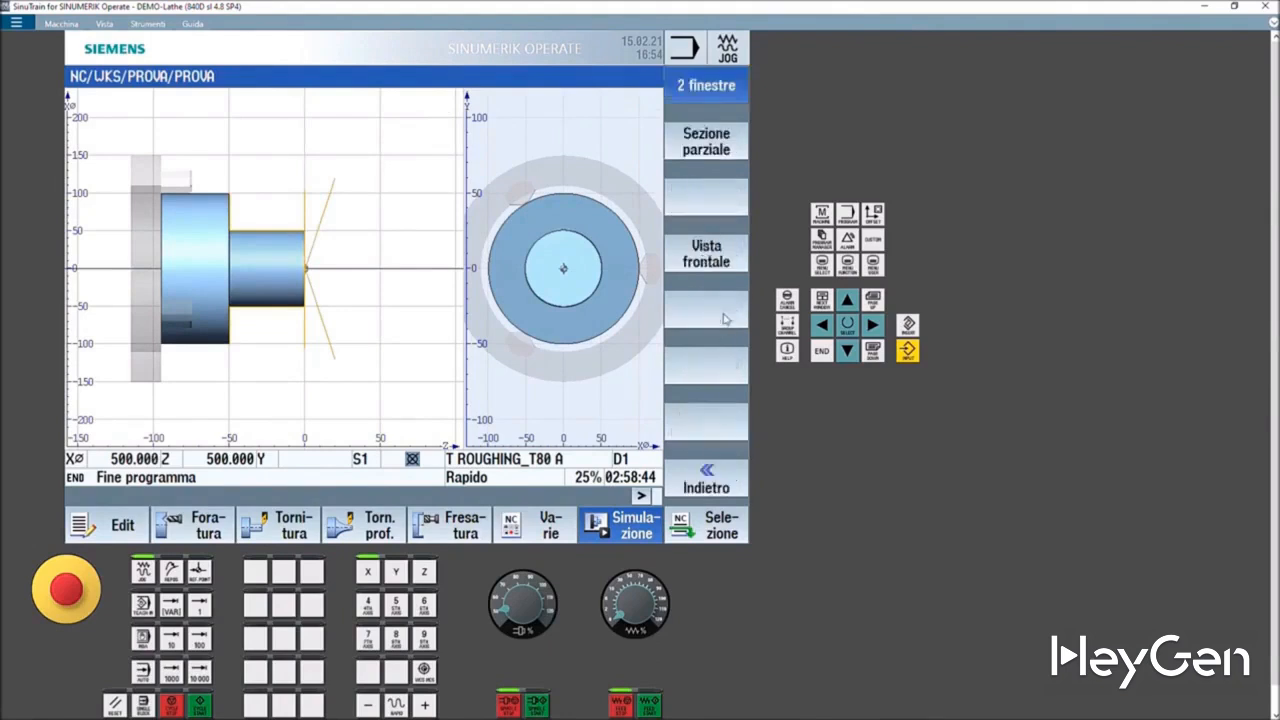
pyautogui.click(727, 481)
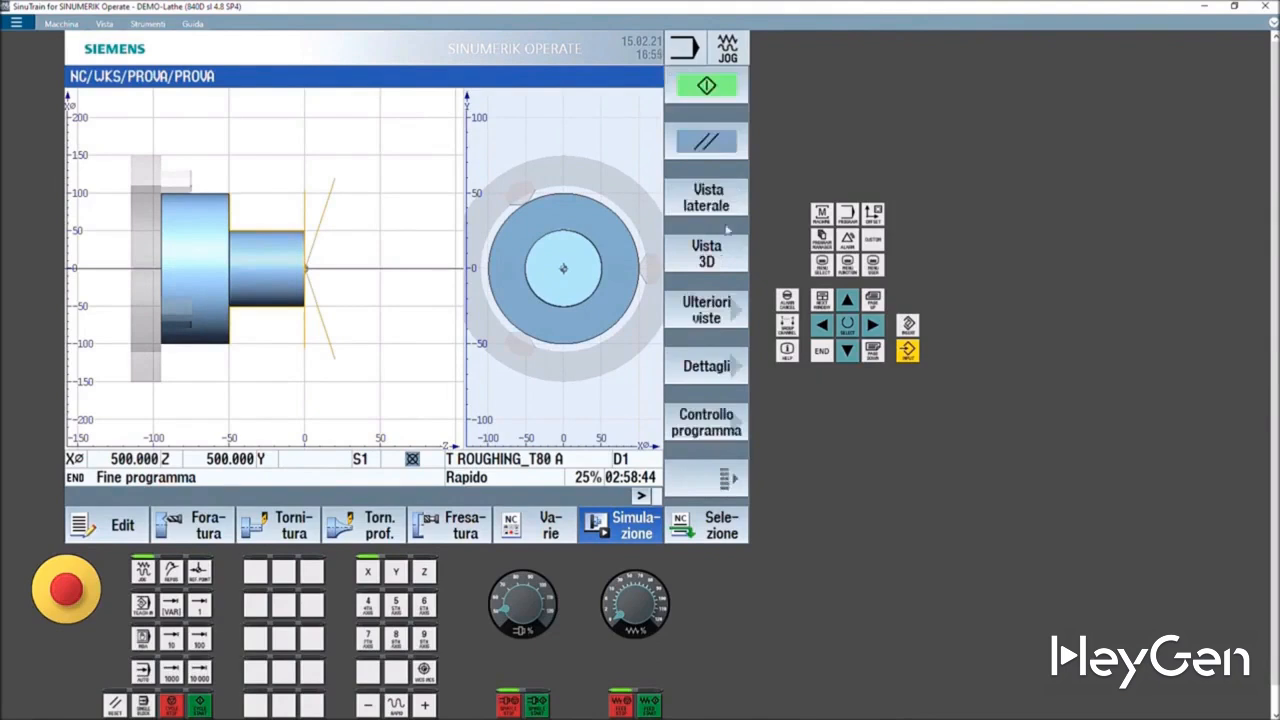
# - Compare the part in 3D and side views, including a partial-section side view and the two-window layout
pyautogui.click(707, 254)
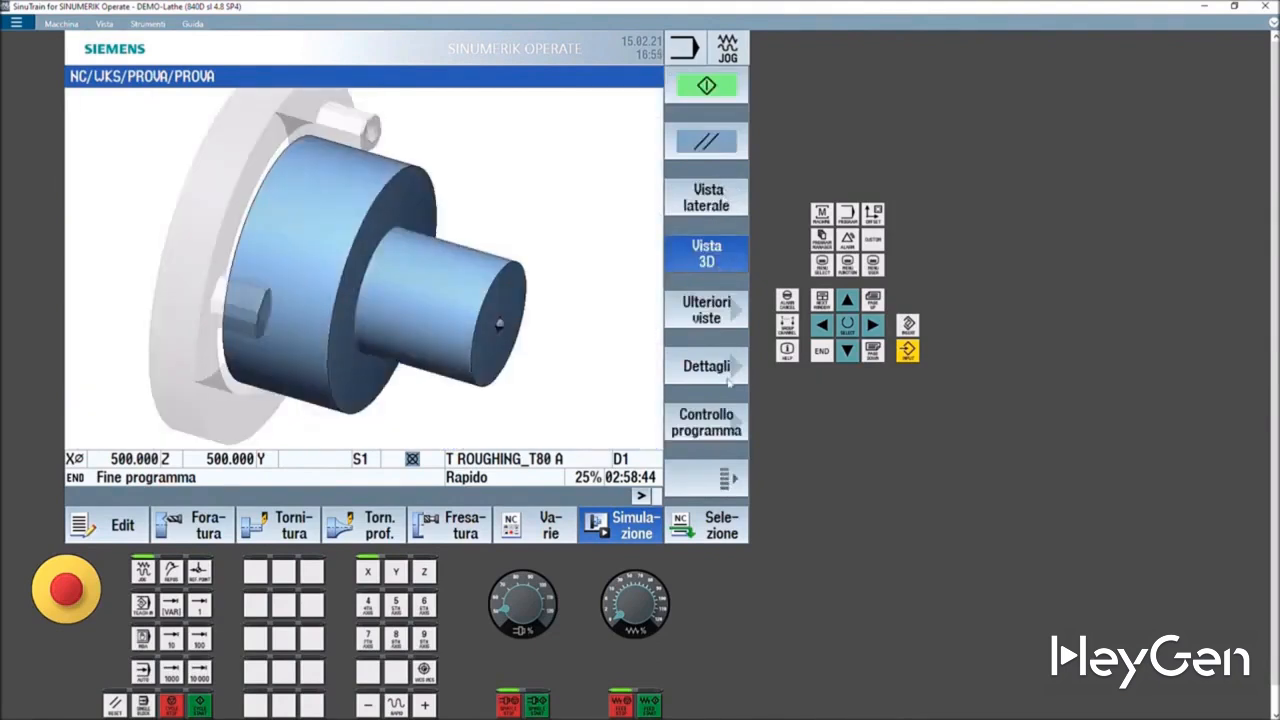
pyautogui.click(716, 206)
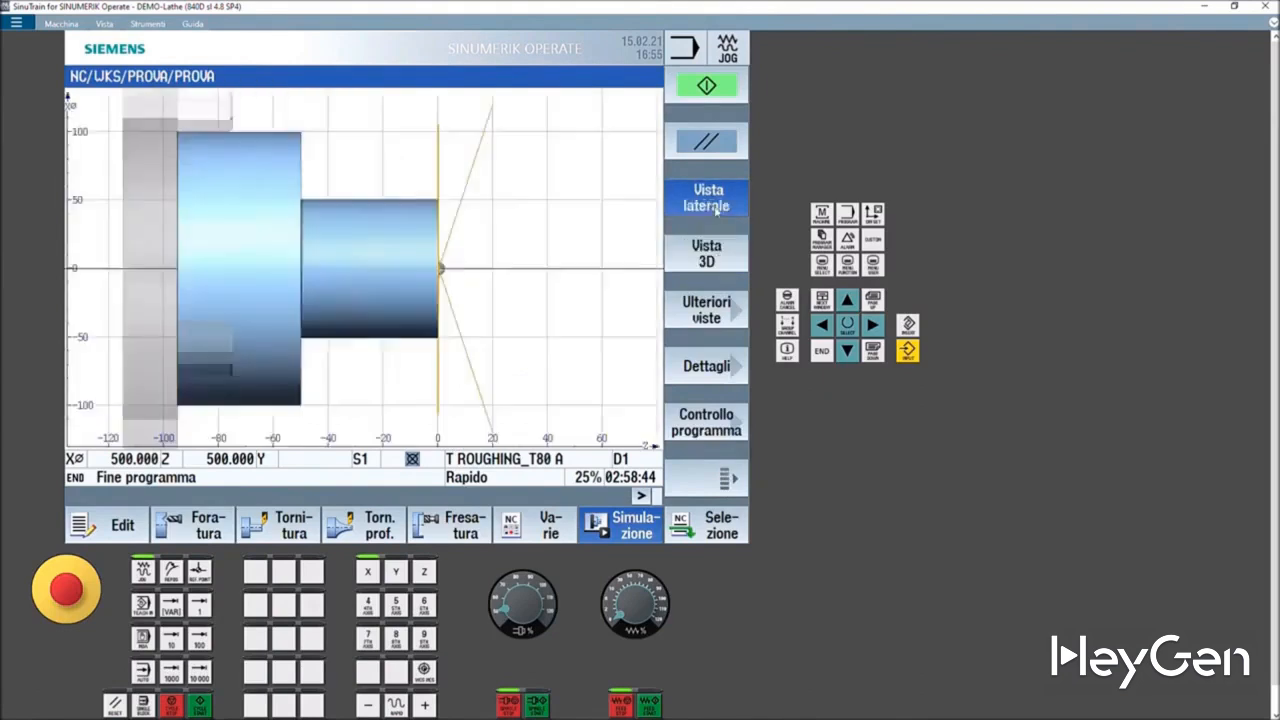
pyautogui.click(716, 258)
pyautogui.click(716, 308)
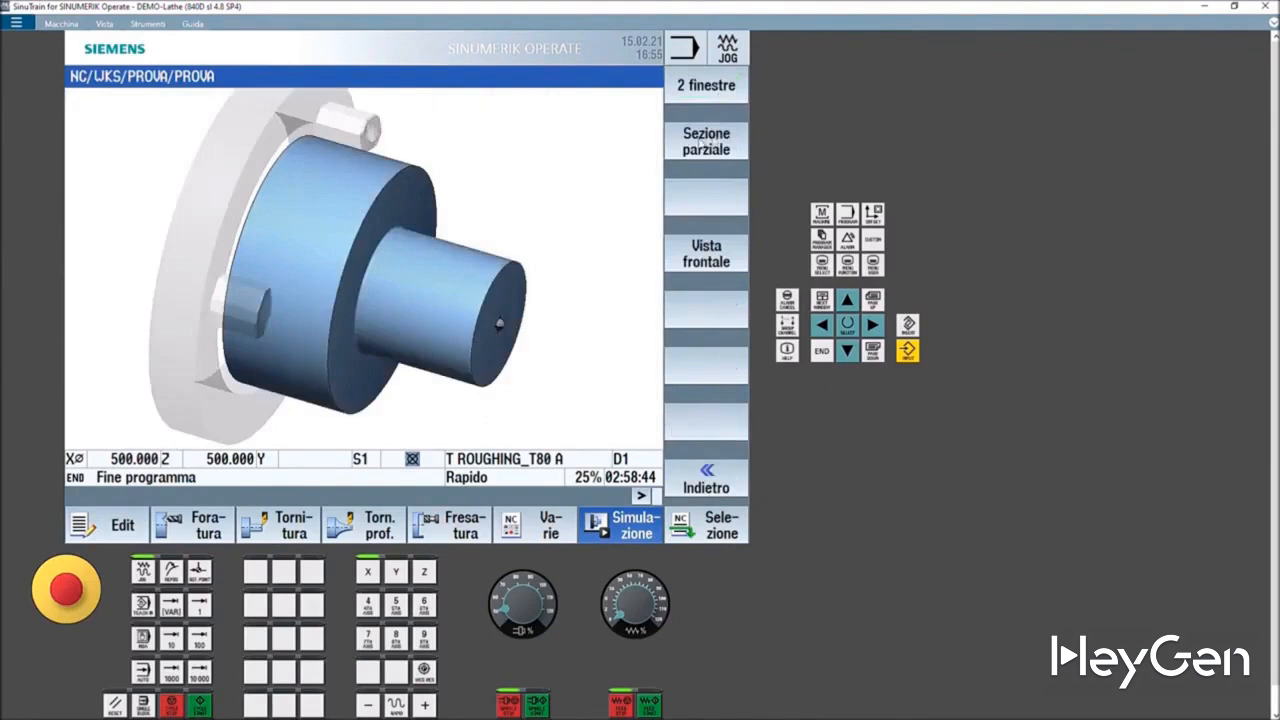
pyautogui.click(701, 145)
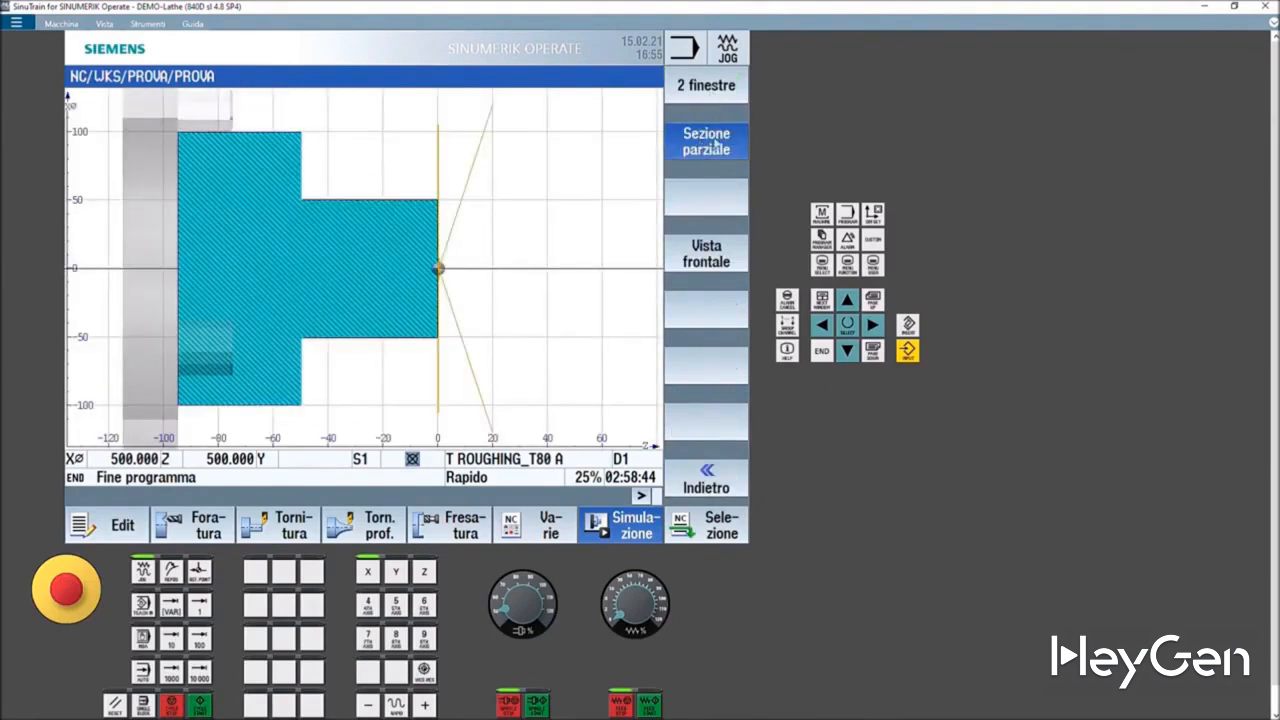
pyautogui.click(716, 94)
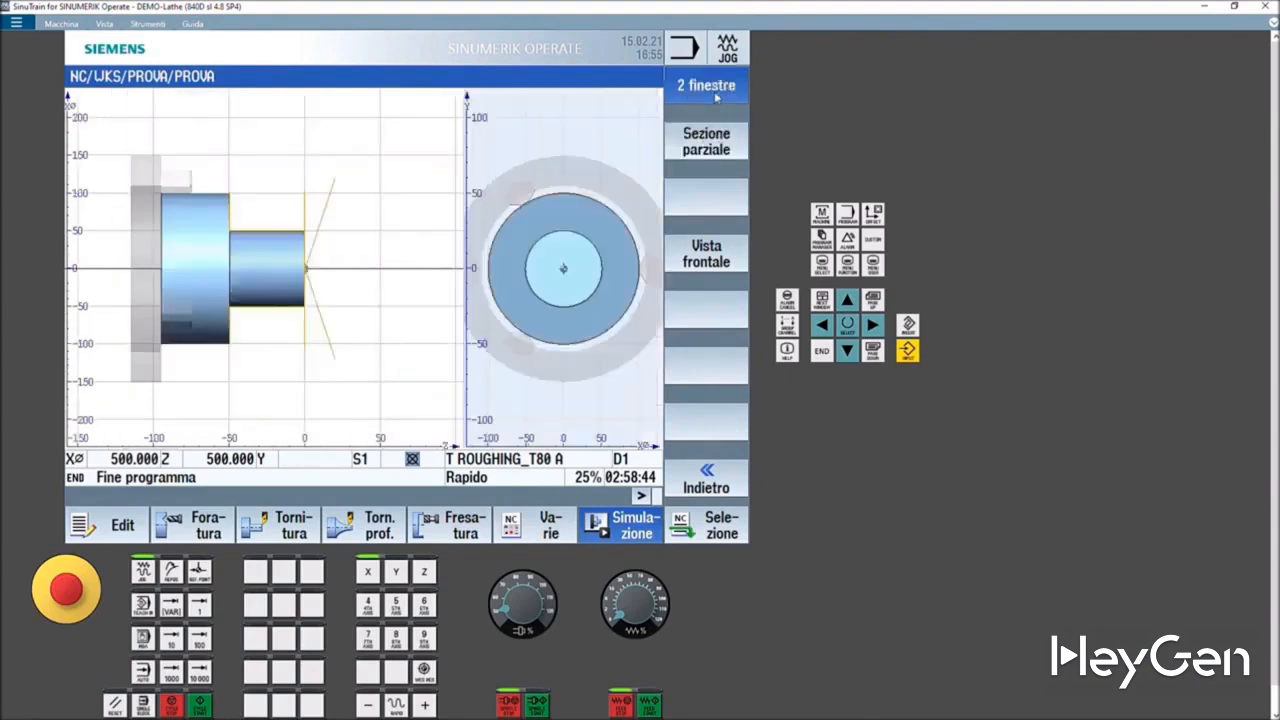
pyautogui.click(706, 478)
pyautogui.click(703, 200)
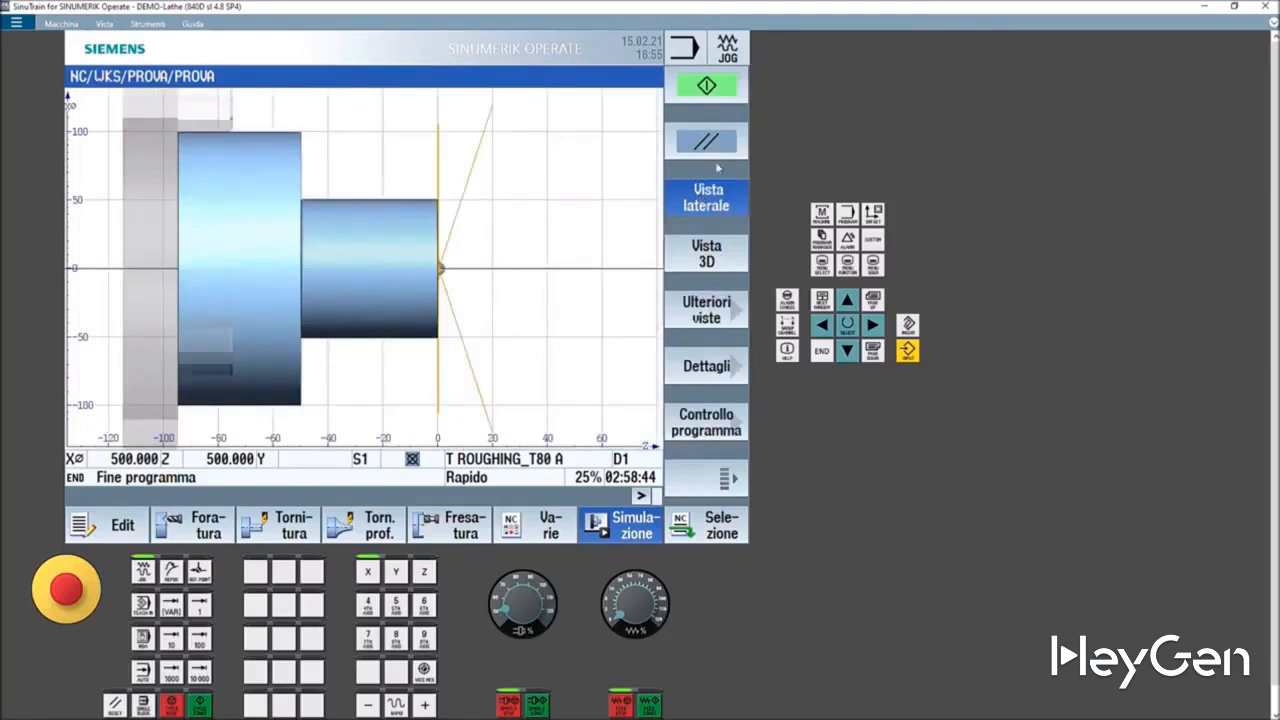
pyautogui.click(712, 252)
# - Activate a sectional cut on the 3D part and shift the cutting plane through the workpiece
pyautogui.click(715, 370)
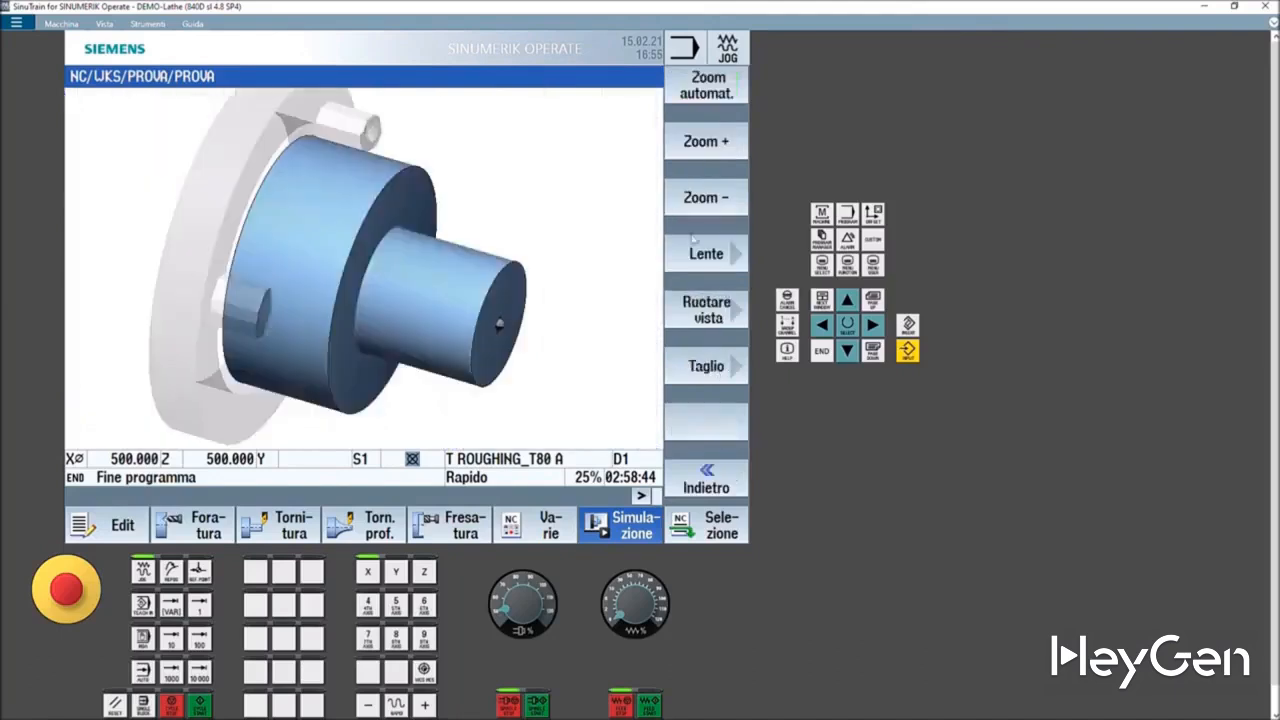
pyautogui.click(712, 370)
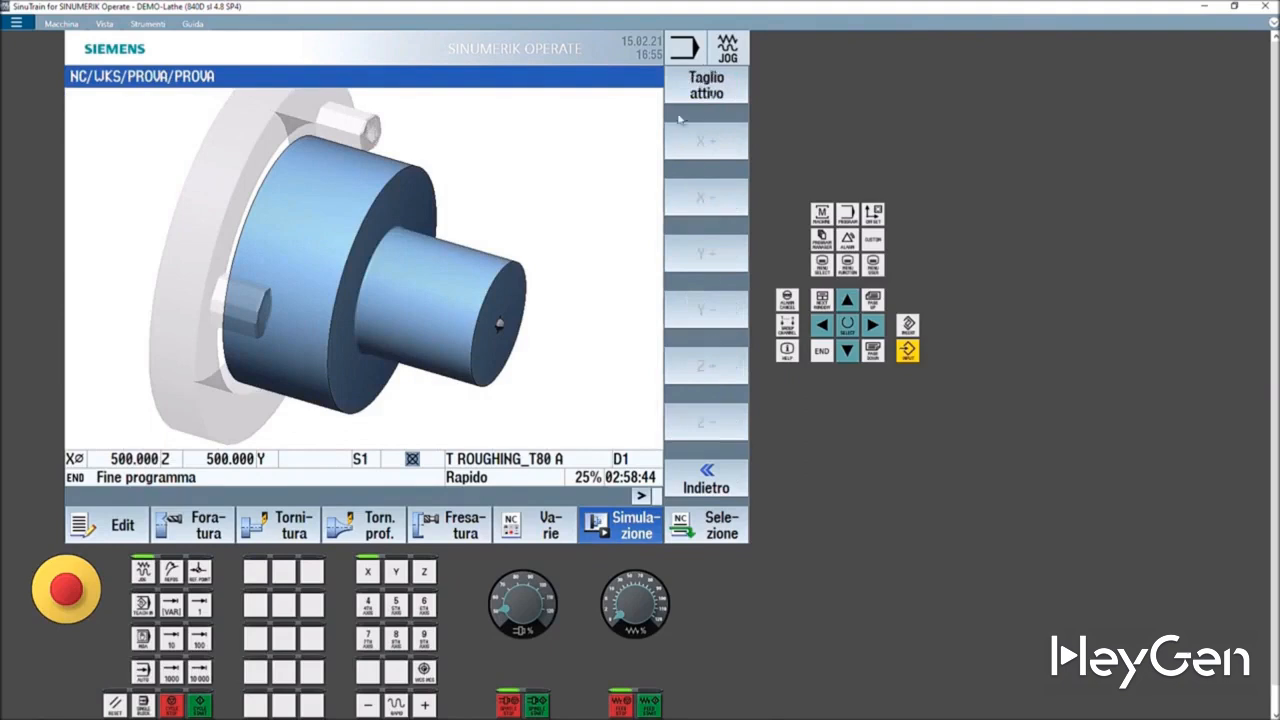
pyautogui.click(706, 88)
pyautogui.click(695, 149)
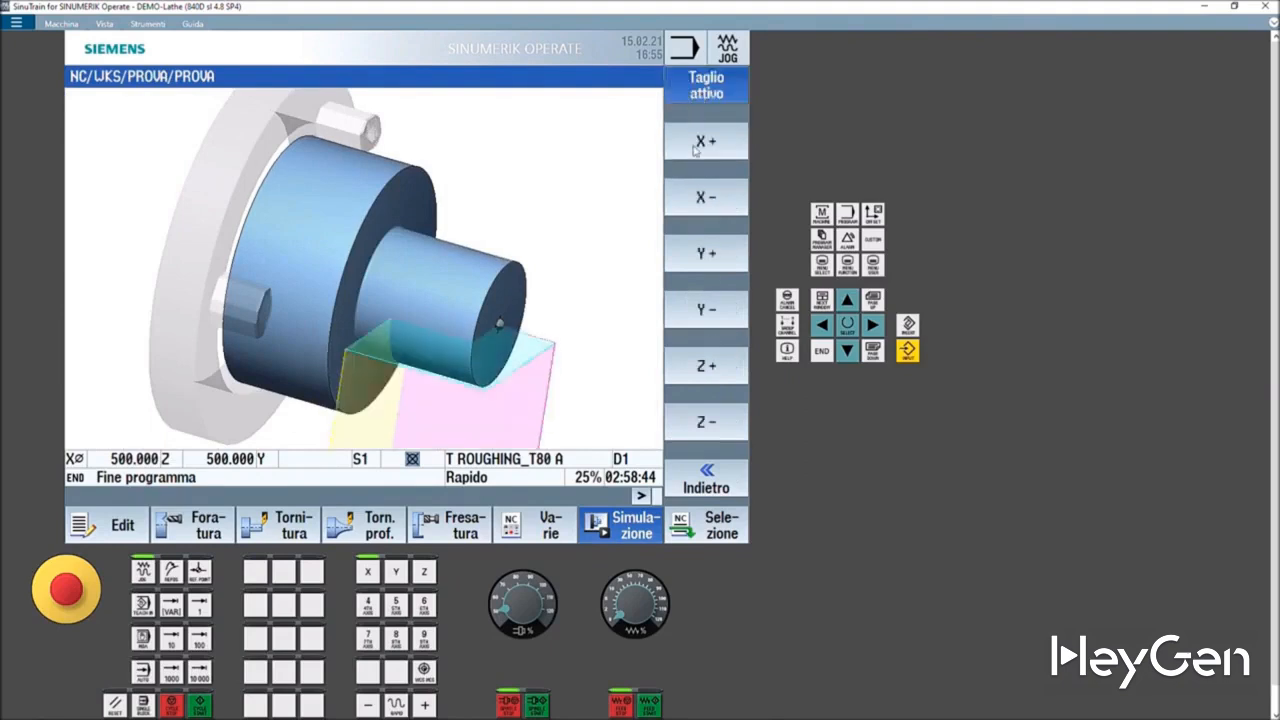
pyautogui.hotkey('shift', 'Down')
pyautogui.hotkey('shift', 'Down')
pyautogui.hotkey('shift', 'Down')
pyautogui.hotkey('shift', 'Down')
pyautogui.hotkey('shift', 'Down')
pyautogui.hotkey('shift', 'Down')
pyautogui.hotkey('shift', 'Down')
pyautogui.hotkey('shift', 'Down')
pyautogui.hotkey('shift', 'Down')
pyautogui.hotkey('shift', 'Down')
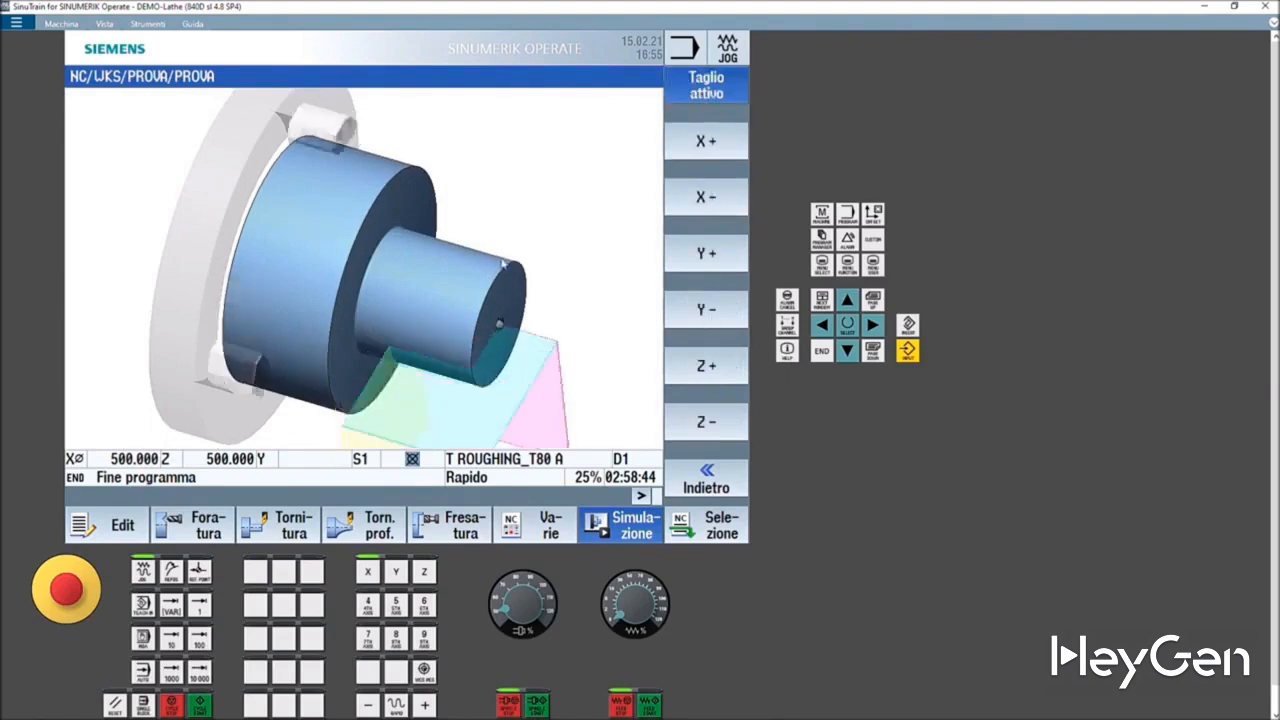
pyautogui.hotkey('shift', 'Down')
pyautogui.hotkey('shift', 'Down')
pyautogui.hotkey('shift', 'Down')
pyautogui.hotkey('shift', 'Down')
pyautogui.hotkey('shift', 'Down')
pyautogui.hotkey('shift', 'Down')
pyautogui.hotkey('shift', 'Down')
pyautogui.hotkey('shift', 'Down')
pyautogui.hotkey('shift', 'Down')
pyautogui.hotkey('shift', 'Down')
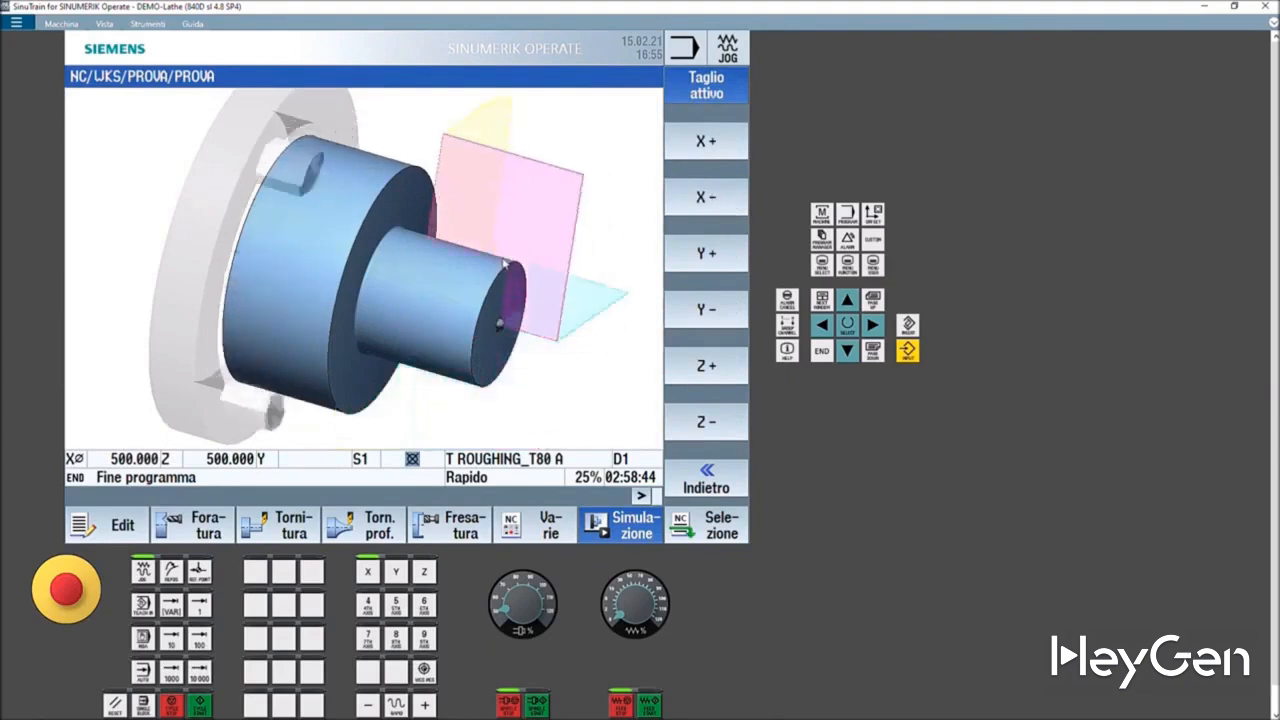
pyautogui.hotkey('shift', 'Down')
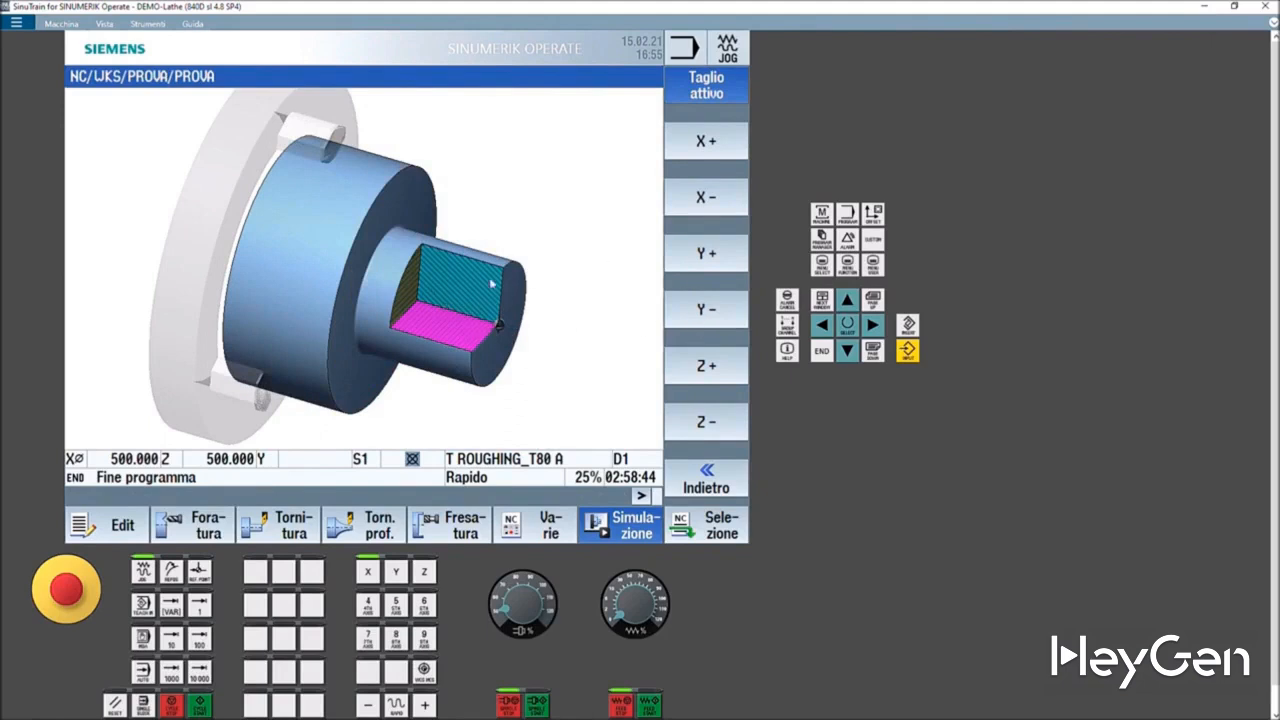
# - Move the cutting plane along X and Z to expose the machined part's cross-section
pyautogui.click(704, 198)
pyautogui.click(705, 198)
pyautogui.click(705, 198)
pyautogui.click(705, 198)
pyautogui.click(706, 198)
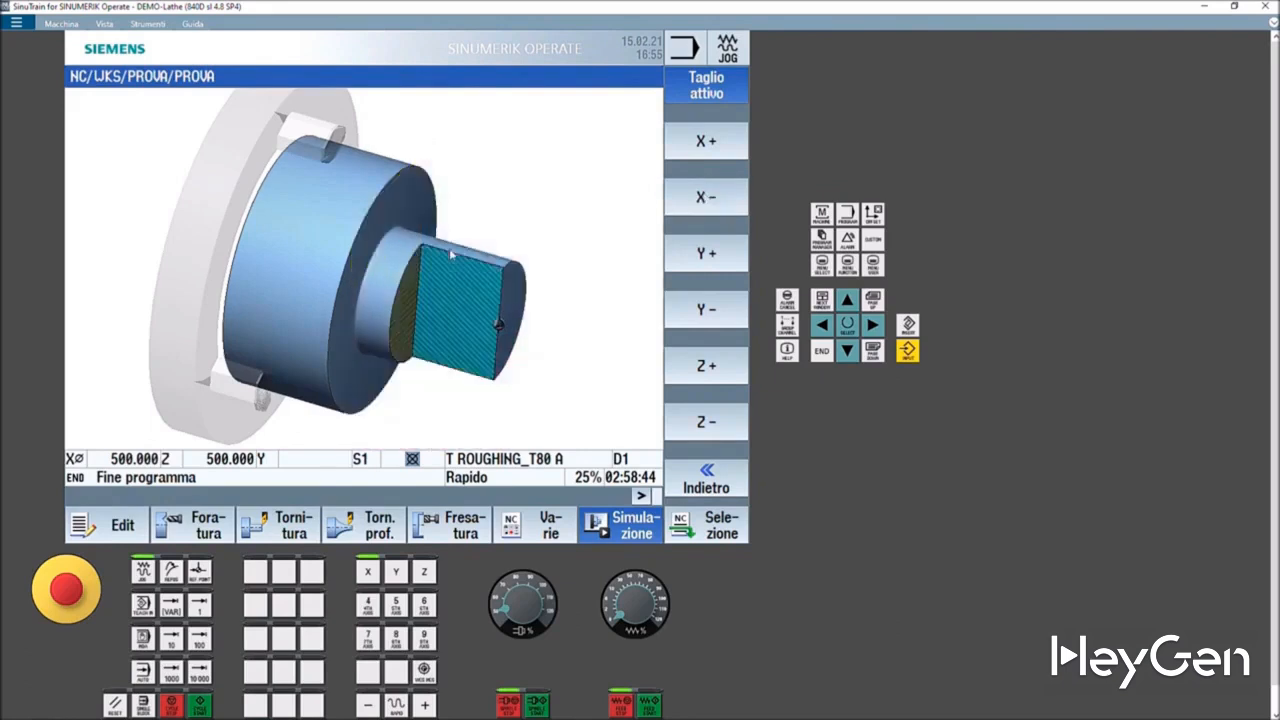
pyautogui.click(708, 427)
pyautogui.click(708, 427)
pyautogui.click(708, 427)
pyautogui.click(708, 427)
pyautogui.click(708, 427)
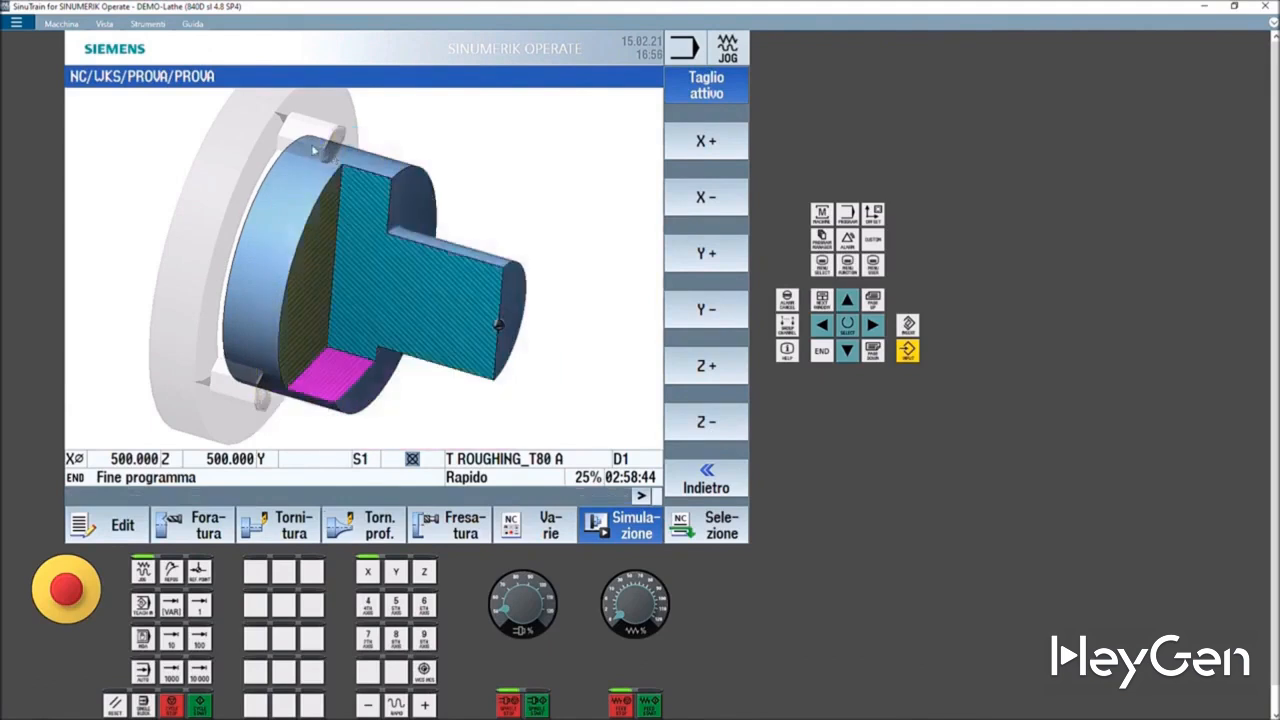
# - Open the PROVA program and insert a longitudinal thread cycle with pitch 2 mm/rev, S 2000, X0 200, Z0 0
pyautogui.click(822, 240)
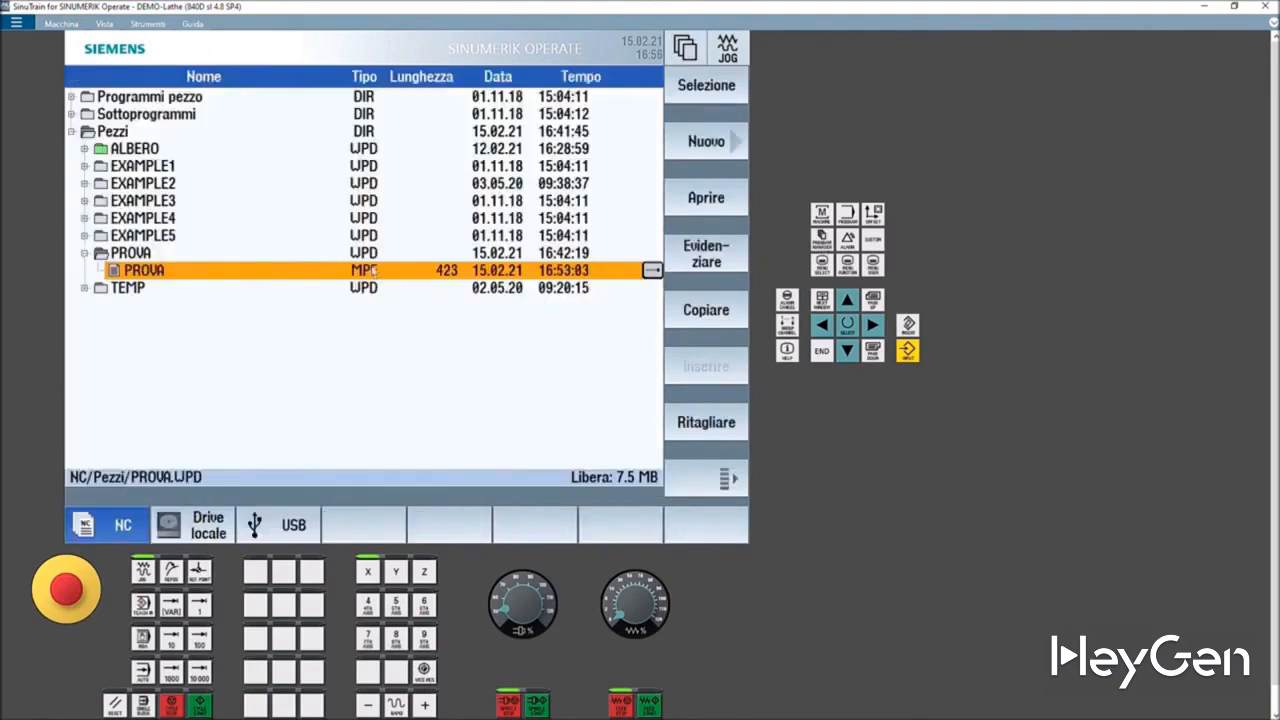
pyautogui.doubleClick(375, 272)
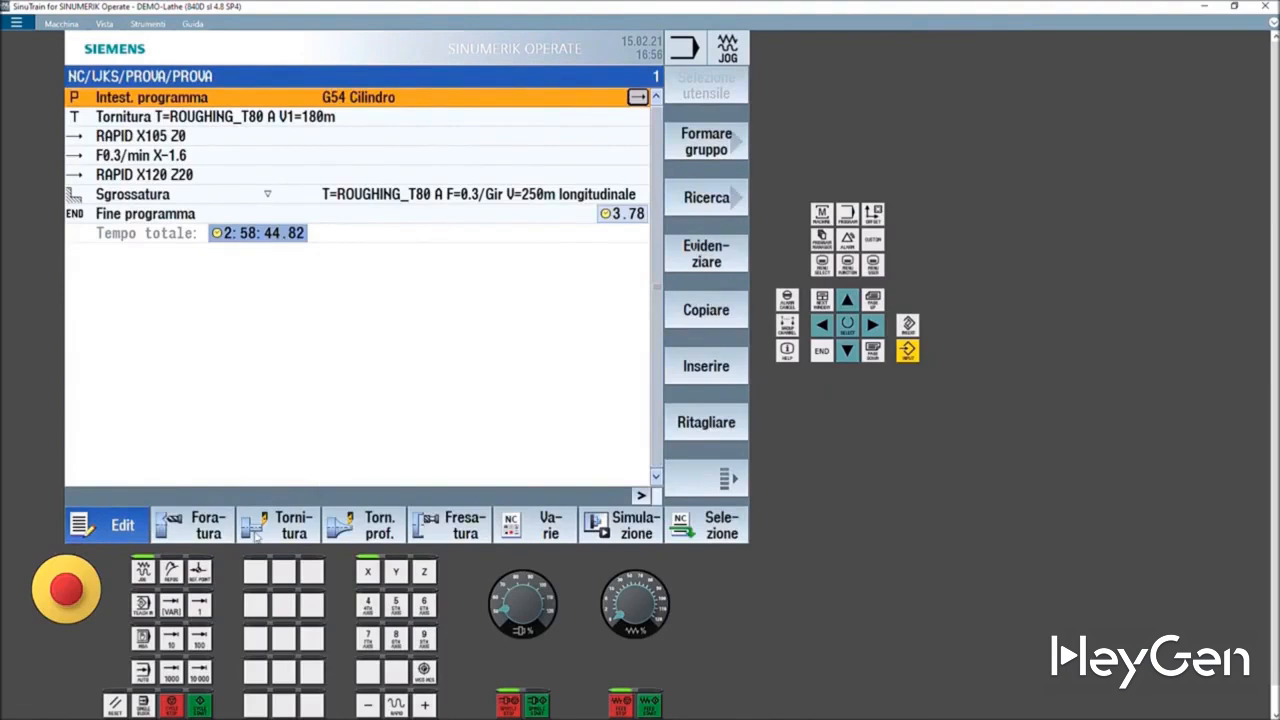
pyautogui.click(246, 535)
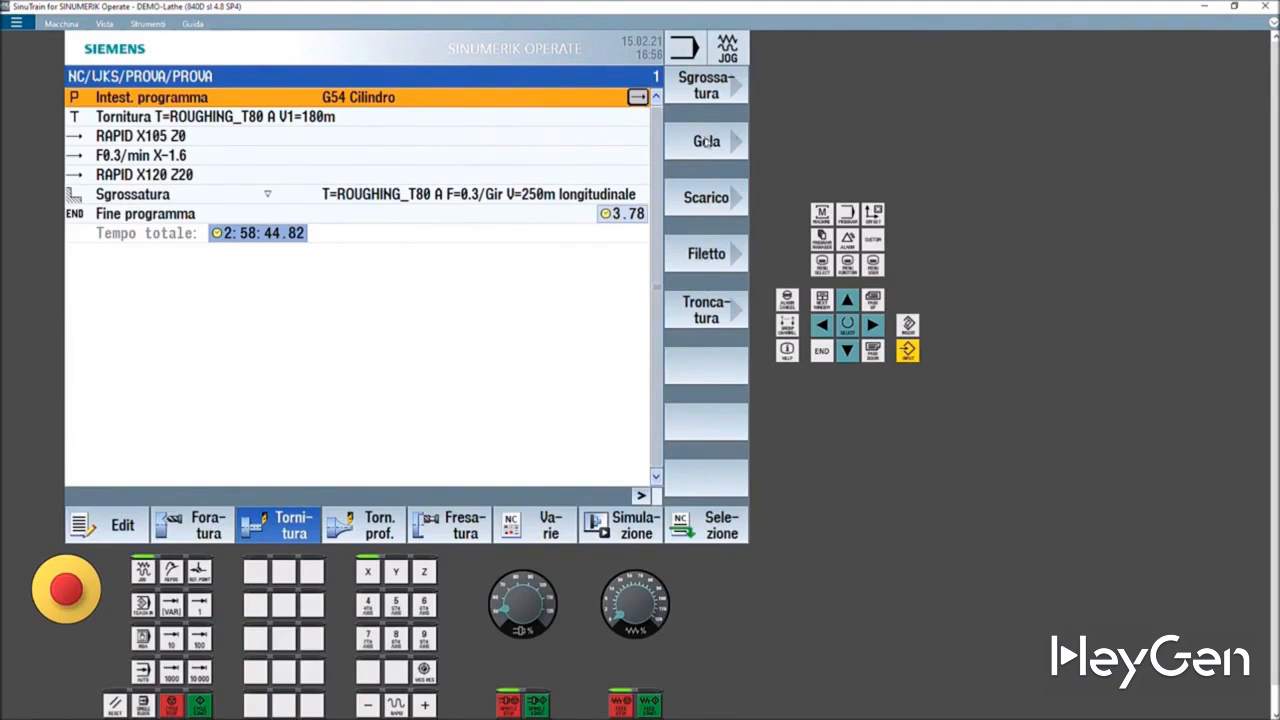
pyautogui.click(716, 254)
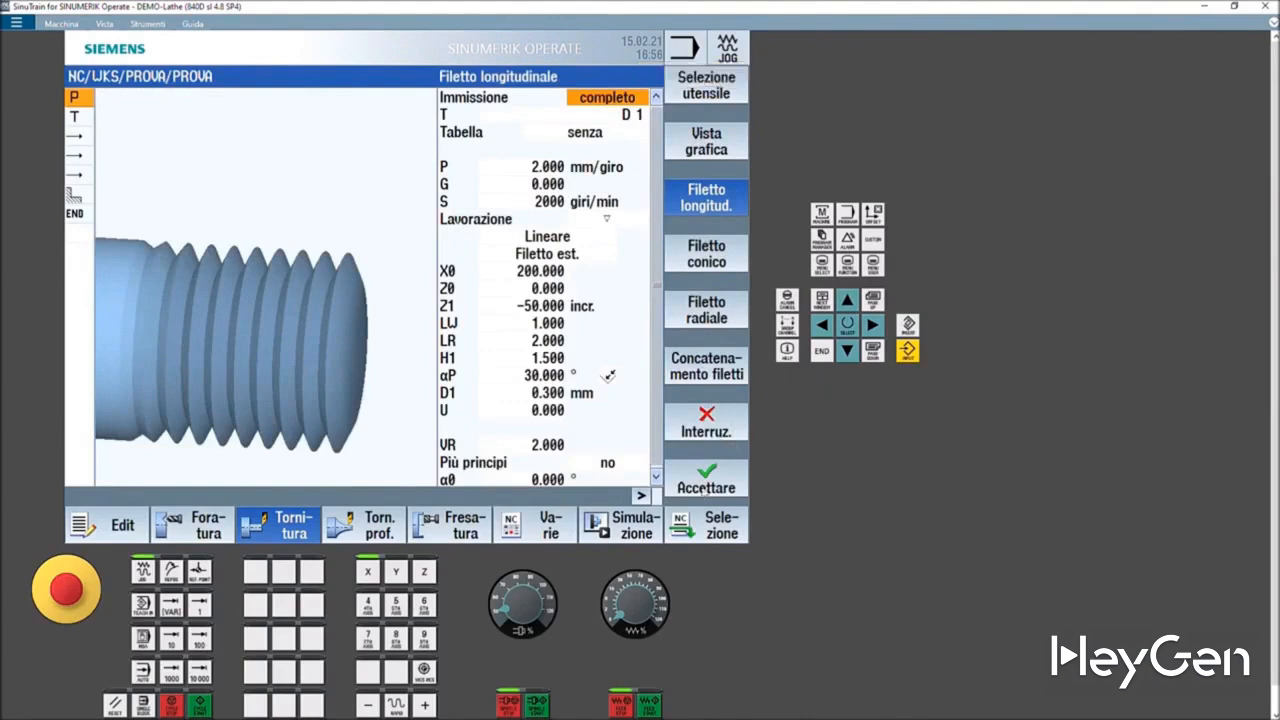
pyautogui.click(706, 485)
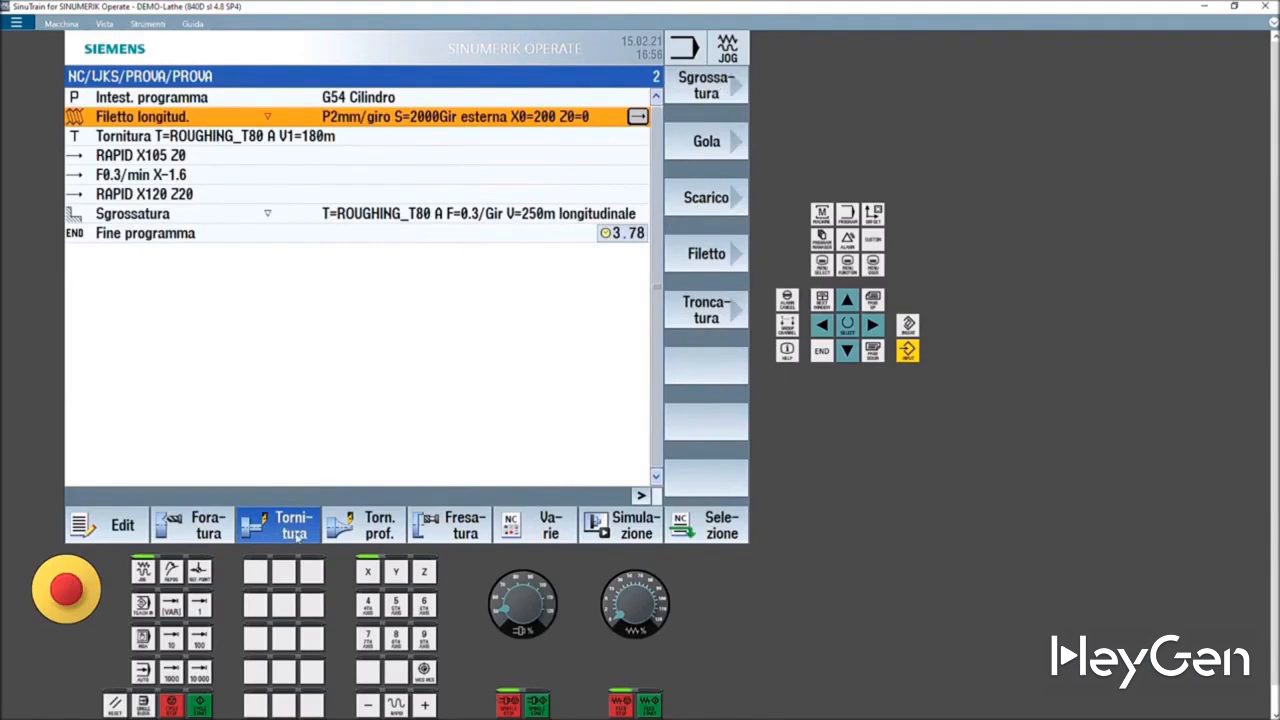
pyautogui.click(380, 533)
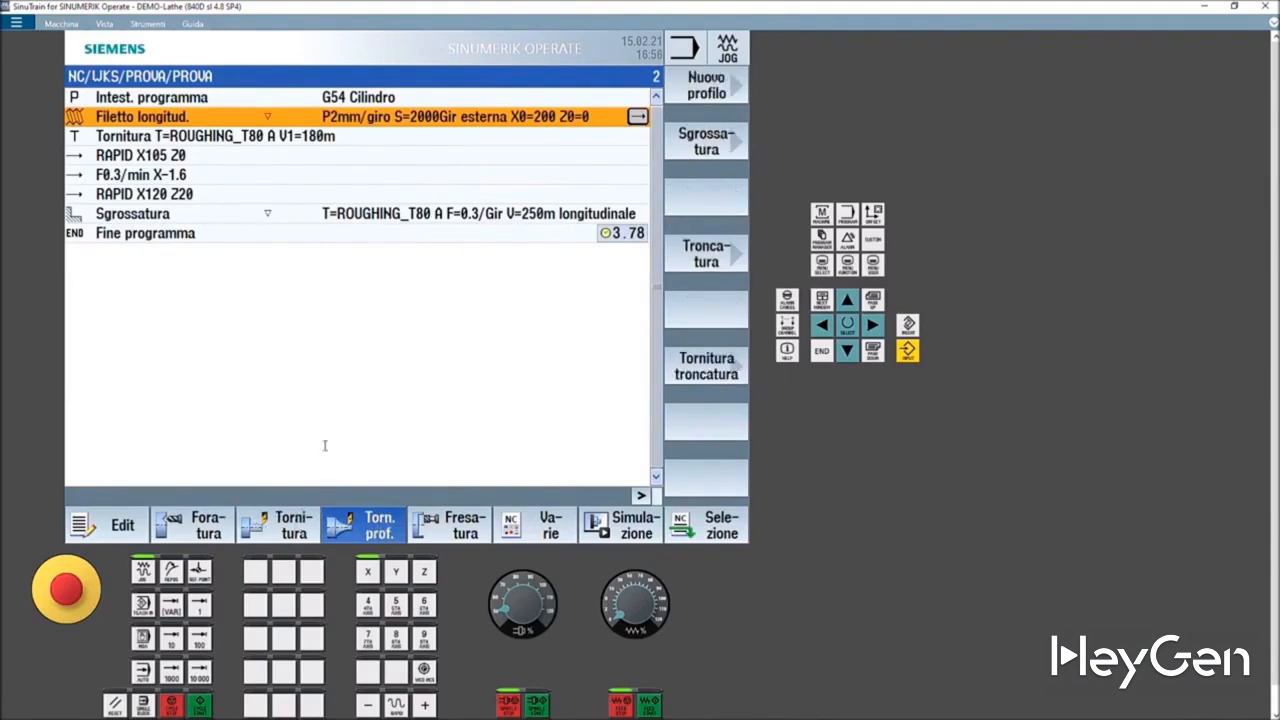
pyautogui.click(274, 527)
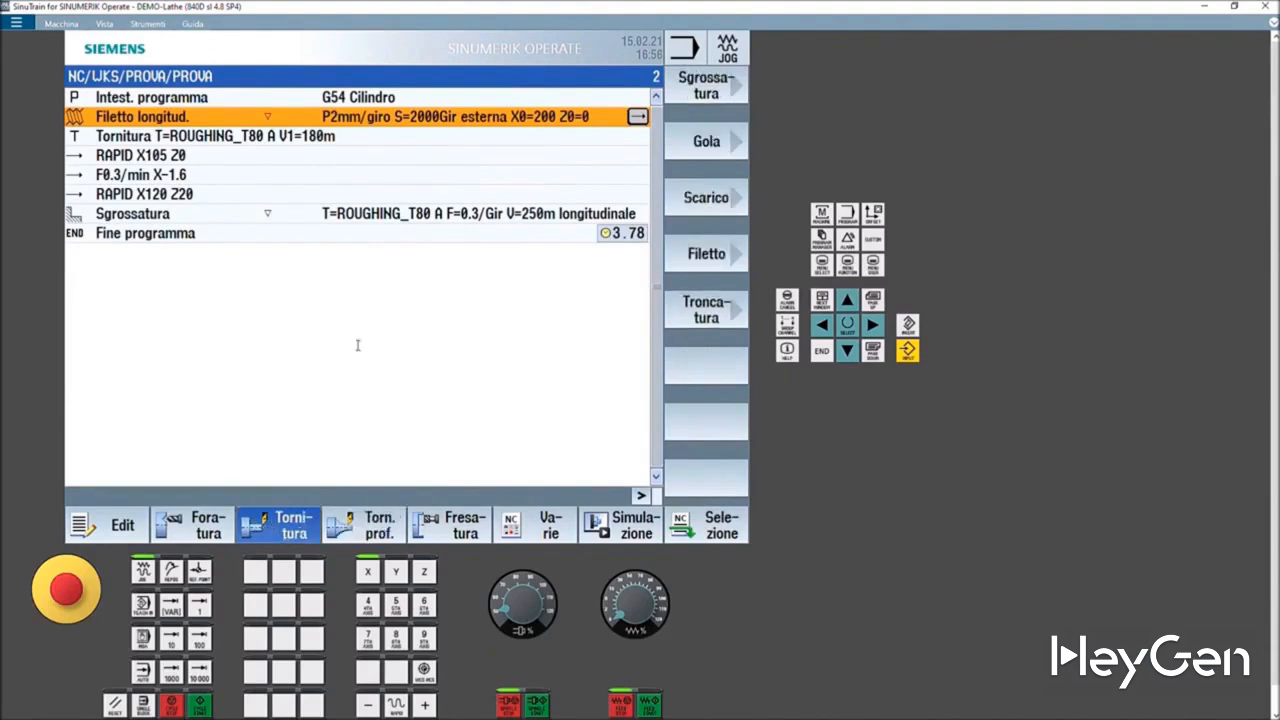